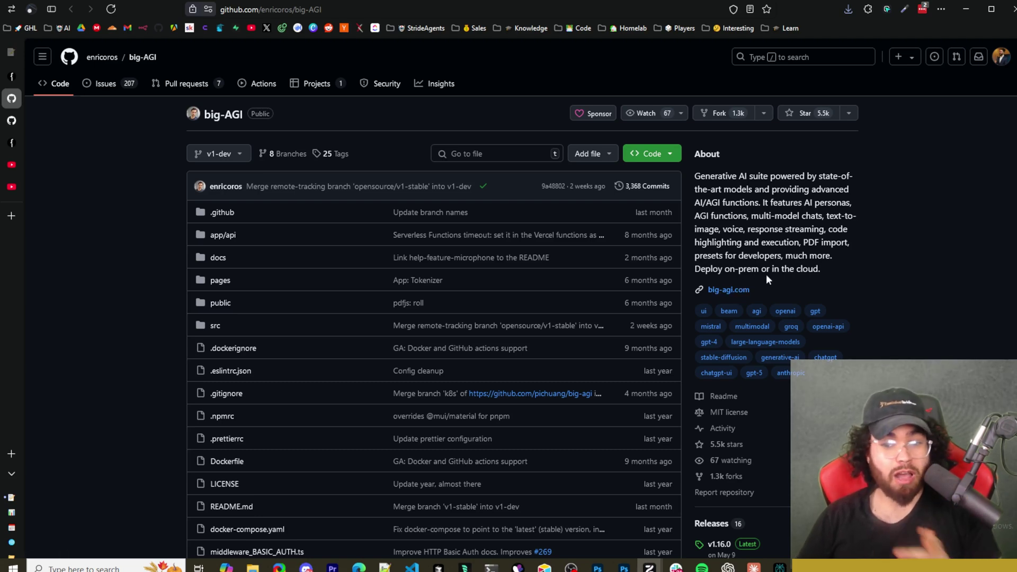
Switch to the big-AGI website and review its homepage, covering the suite overview, feature summaries, Better Tools and early access section.
left_click(11, 77)
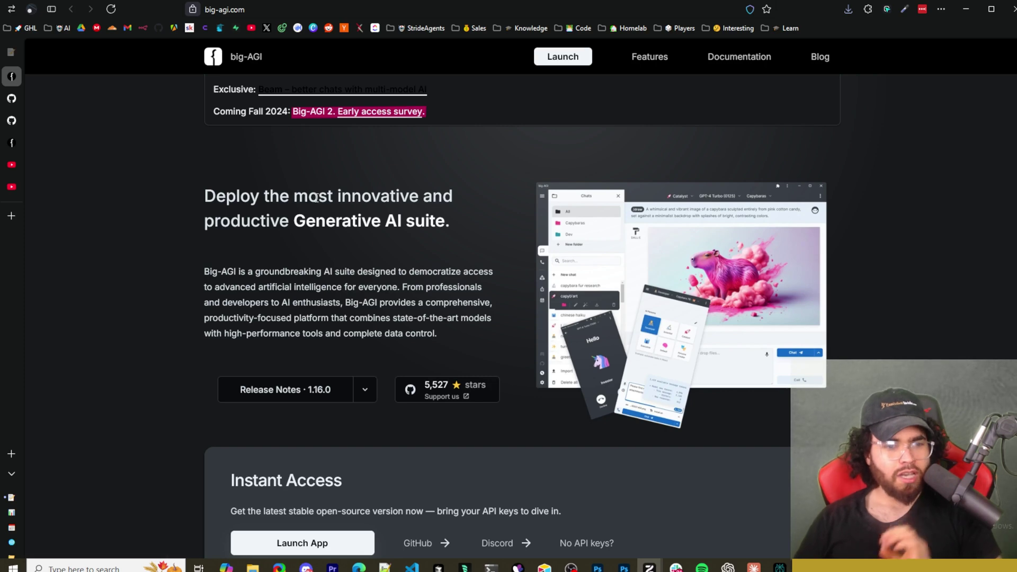
scroll(630, 258, "down", 2)
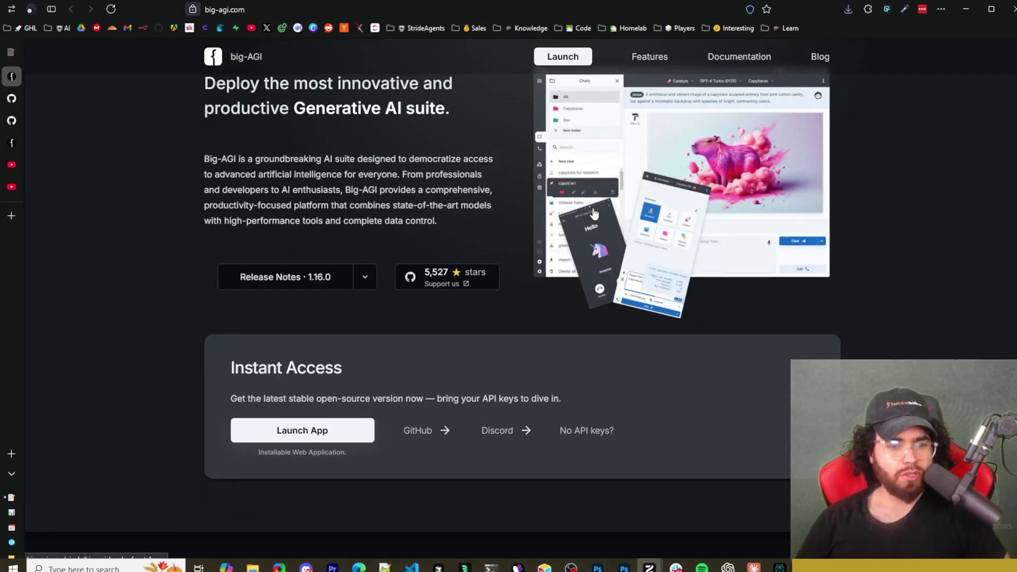
scroll(477, 270, "down", 6)
scroll(449, 277, "down", 2)
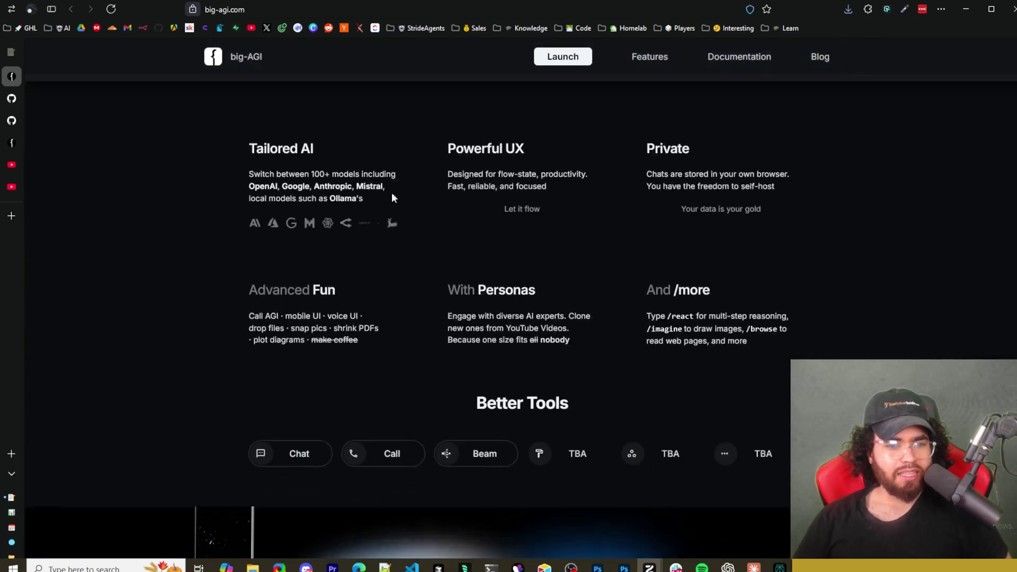
scroll(390, 195, "up", 2)
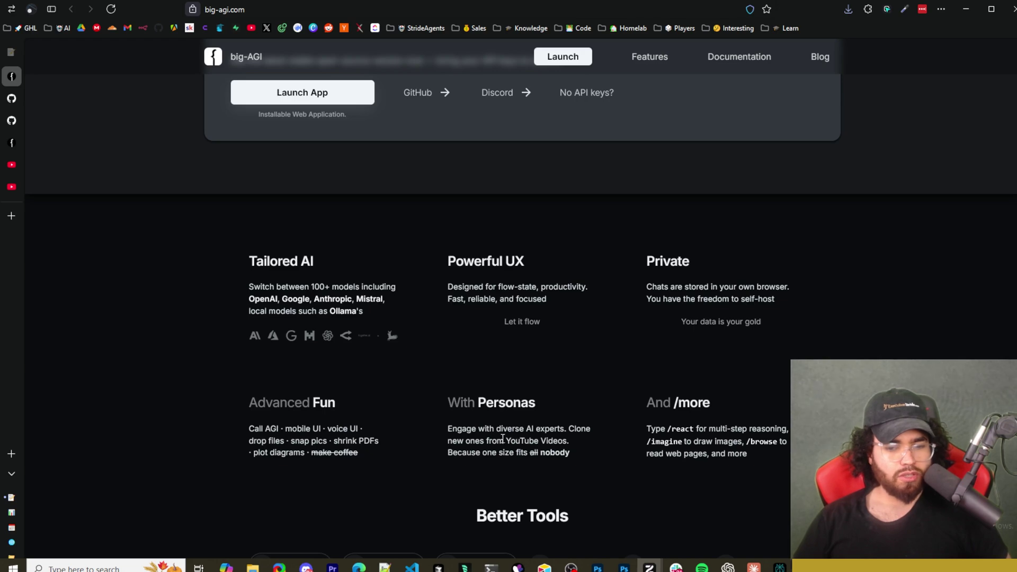
scroll(572, 434, "down", 3)
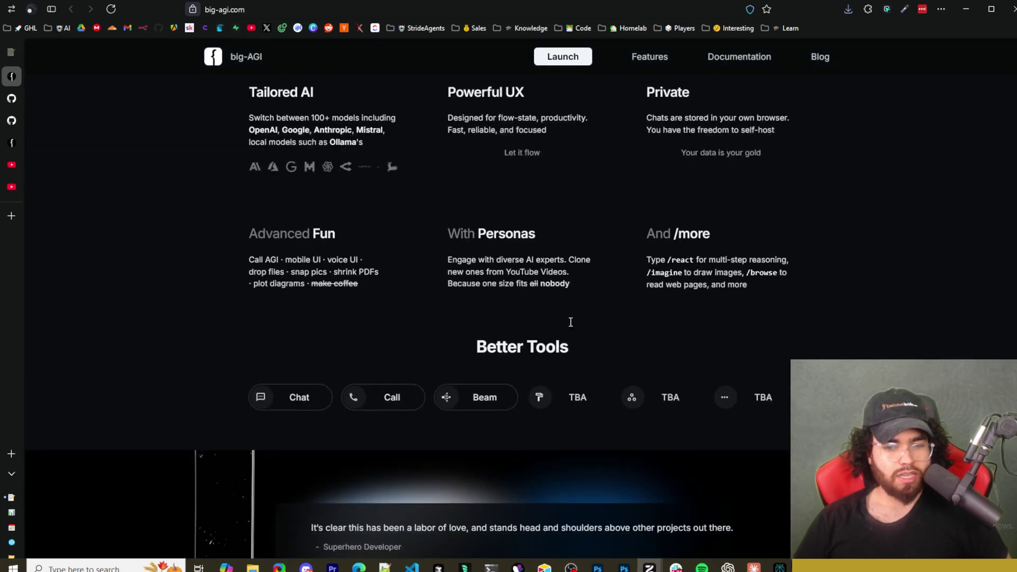
scroll(688, 286, "down", 6)
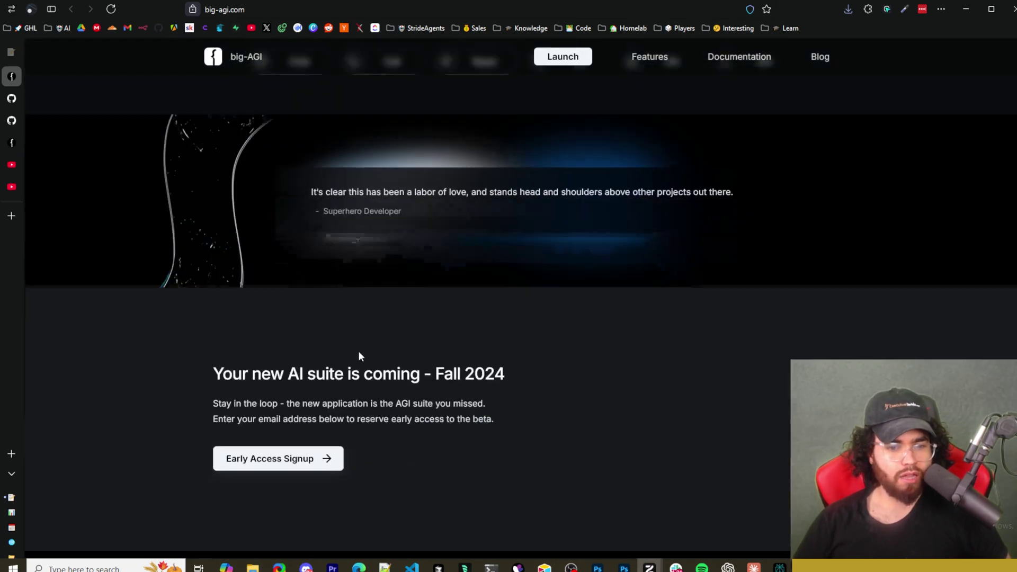
scroll(371, 344, "up", 4)
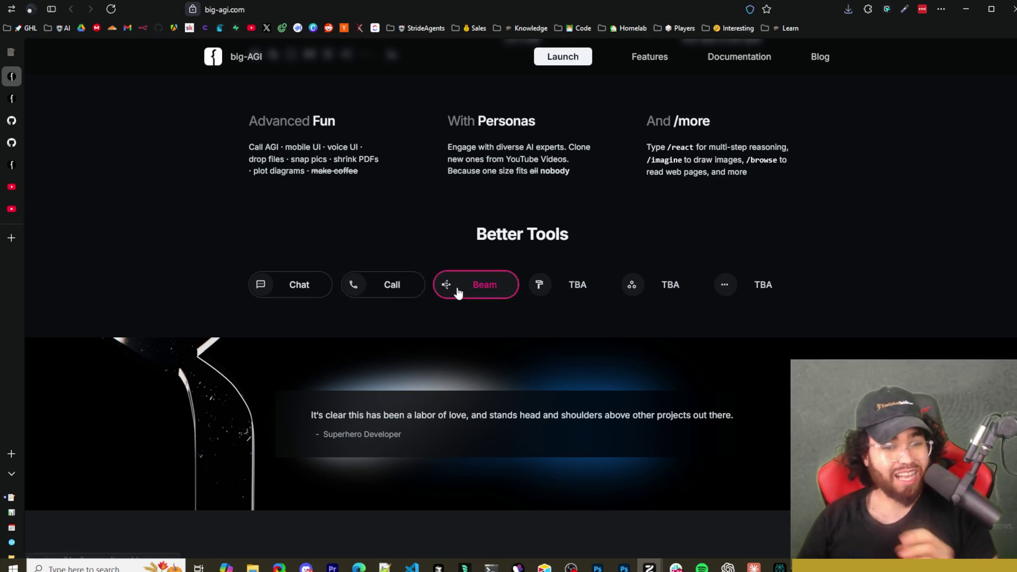
Open the Beam blog article and read its introduction, the "What is Beam?" section and chat modality diagram, and skim the rest.
left_click(13, 101)
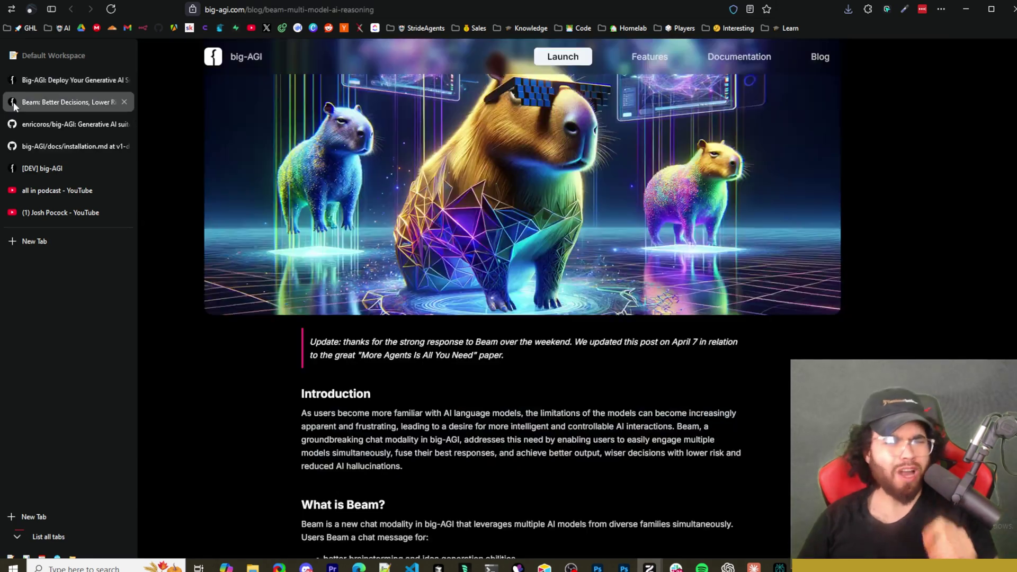
scroll(404, 338, "down", 3)
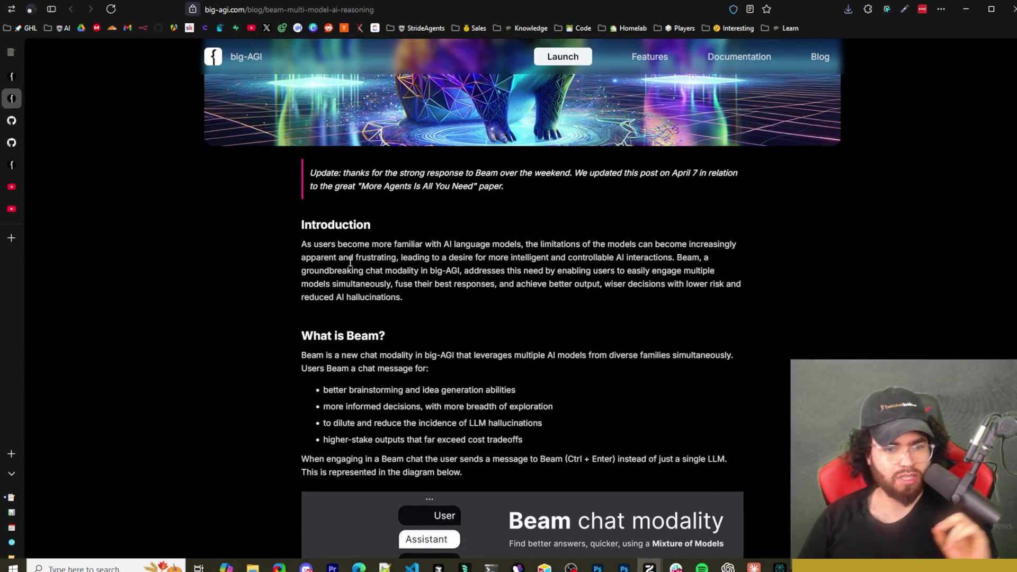
scroll(563, 259, "down", 1)
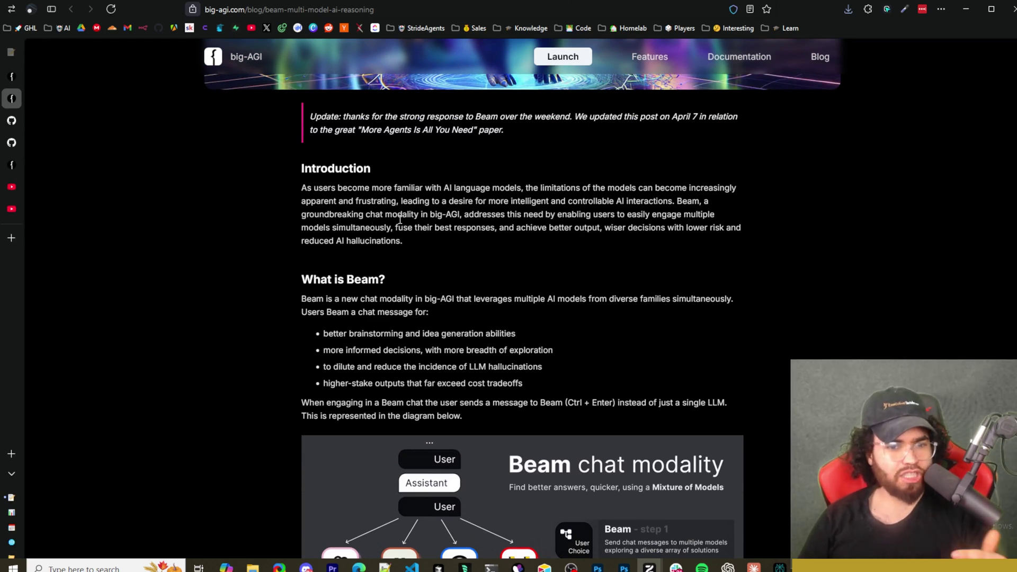
scroll(429, 222, "down", 1)
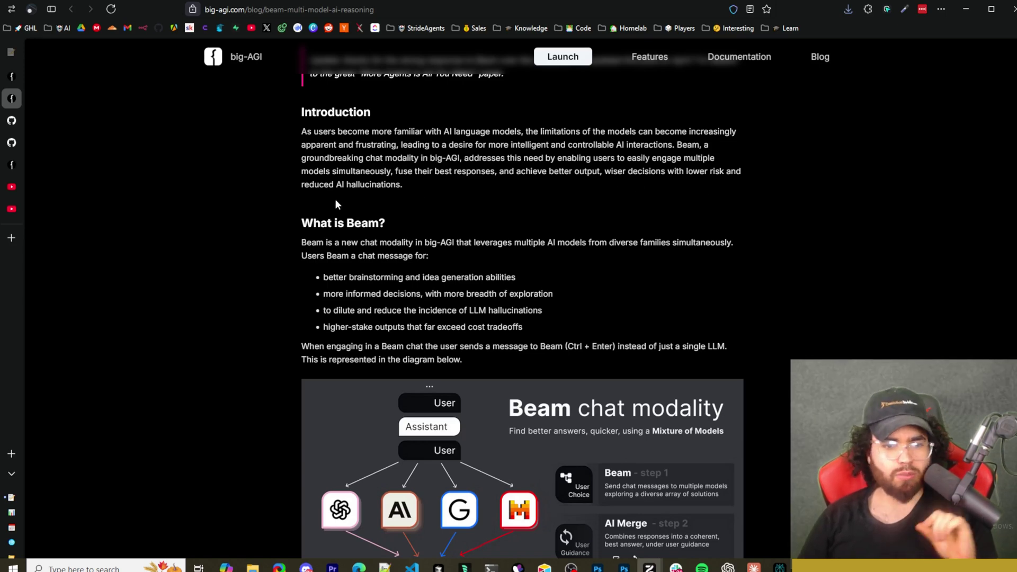
scroll(382, 186, "down", 2)
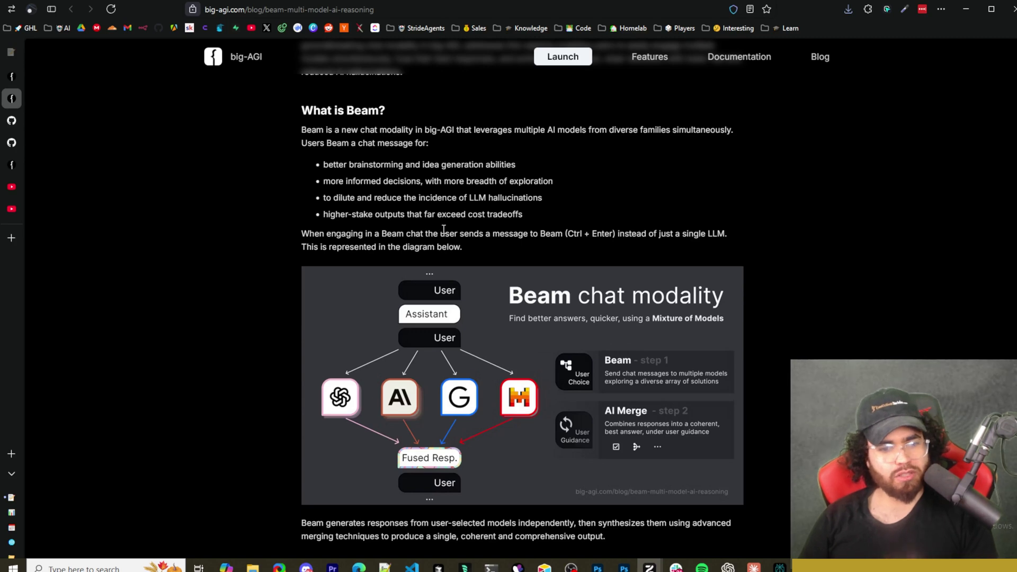
scroll(532, 227, "down", 1)
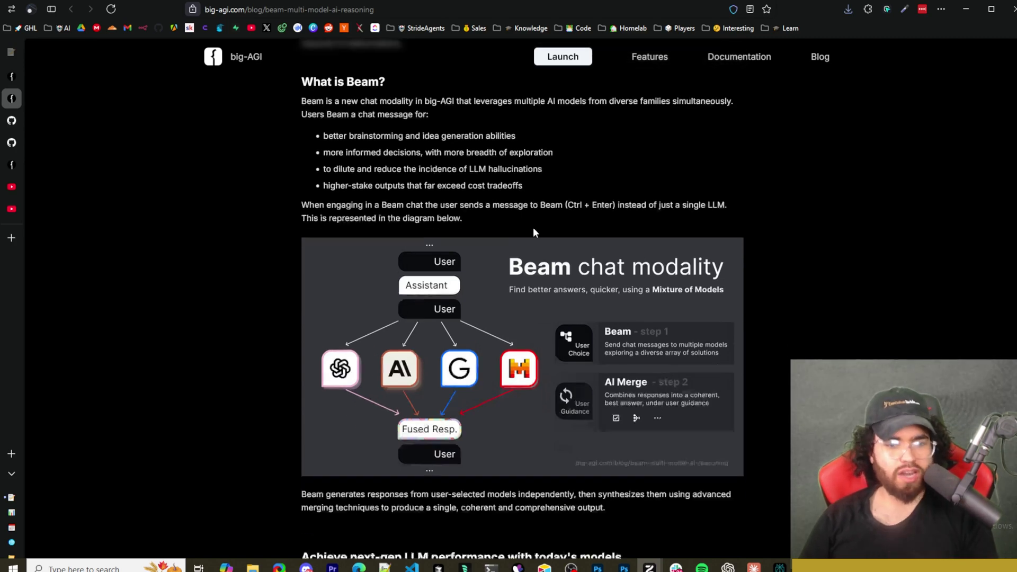
left_click_drag(320, 177, 429, 179)
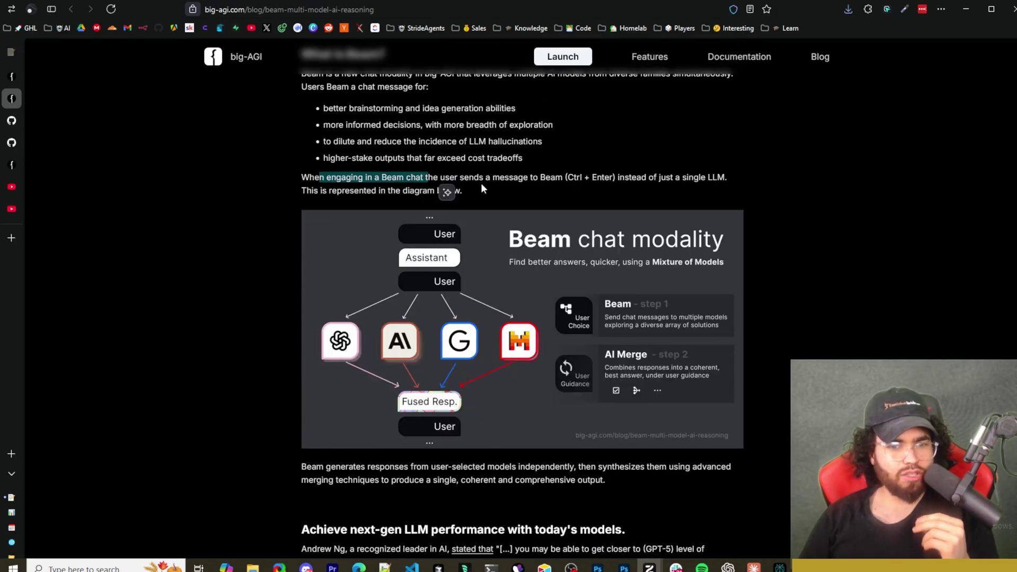
left_click(500, 180)
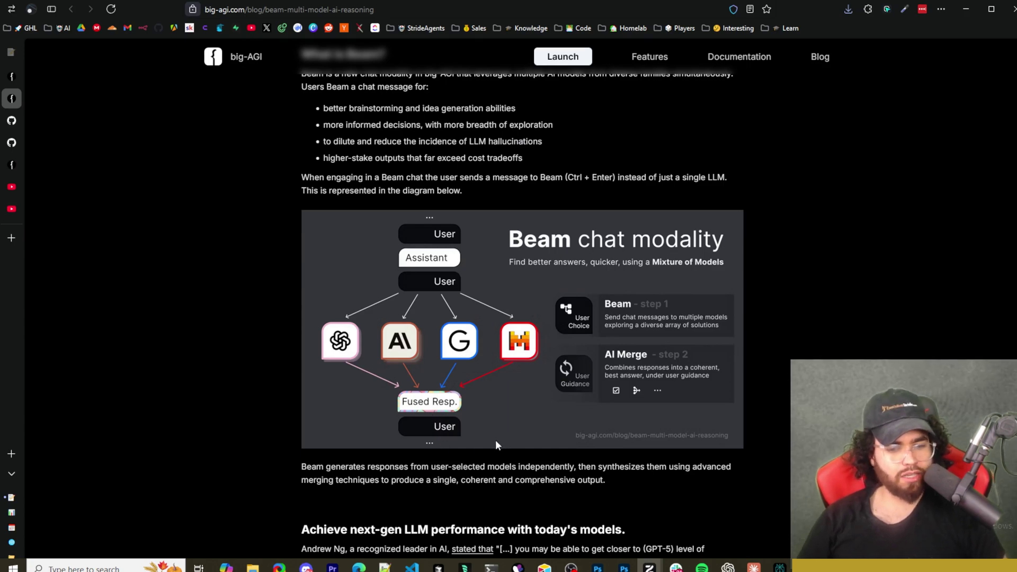
scroll(495, 439, "down", 15)
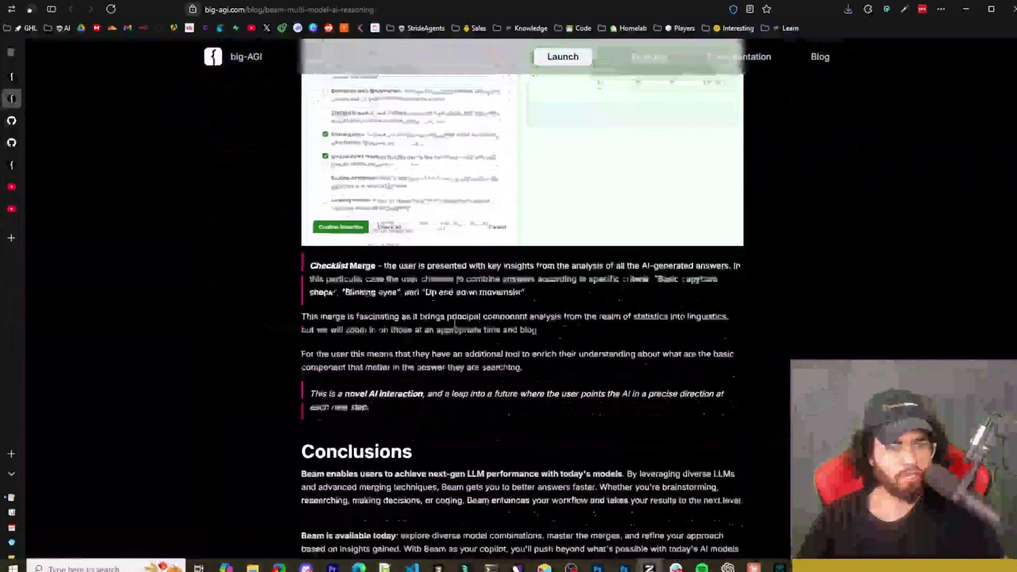
scroll(454, 323, "down", 5)
scroll(454, 323, "up", 20)
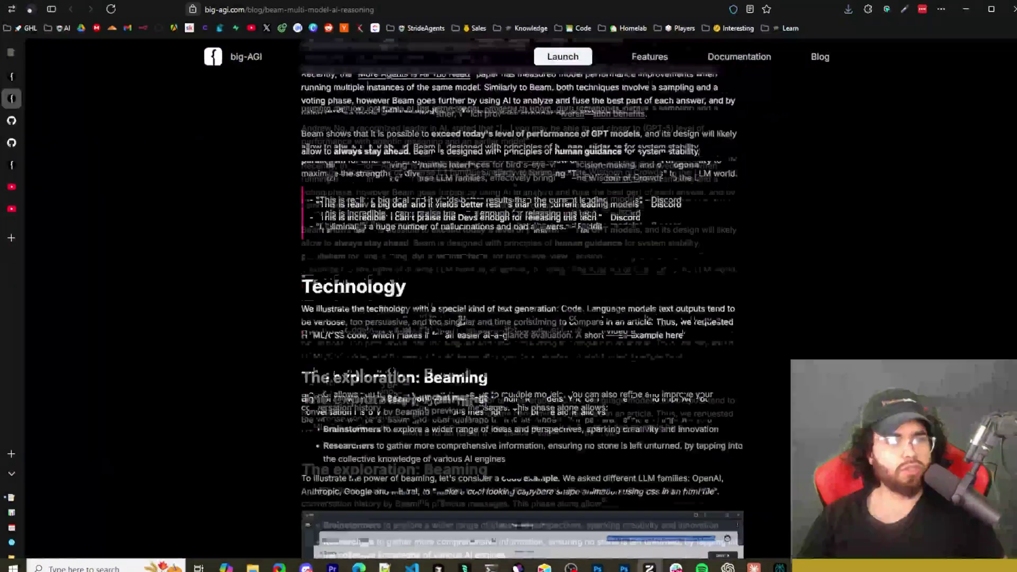
scroll(455, 323, "up", 10)
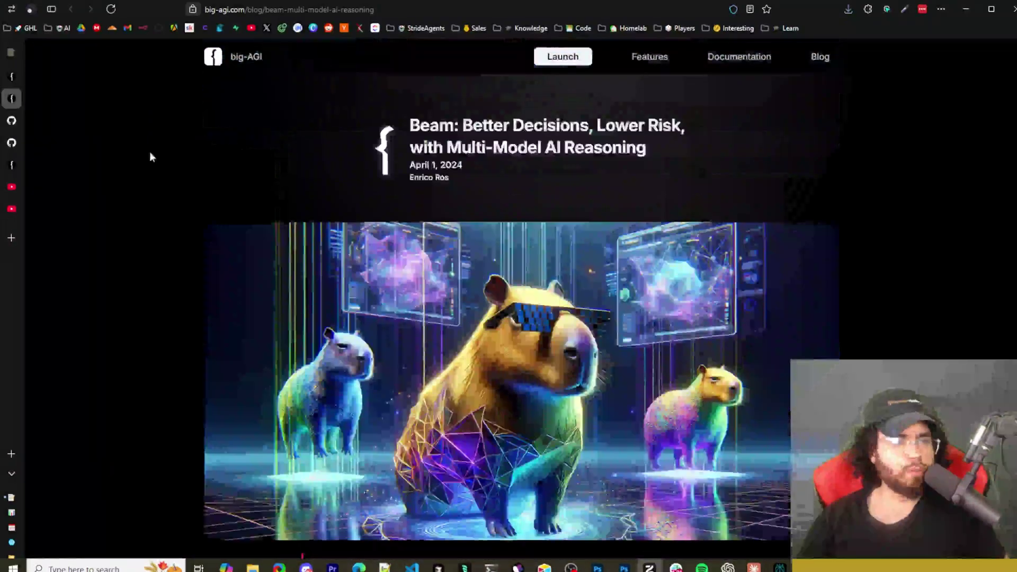
Return to the big-AGI website and view its documentation page on browse functionality.
key("ctrl+shift+Tab")
mouse_move(739, 63)
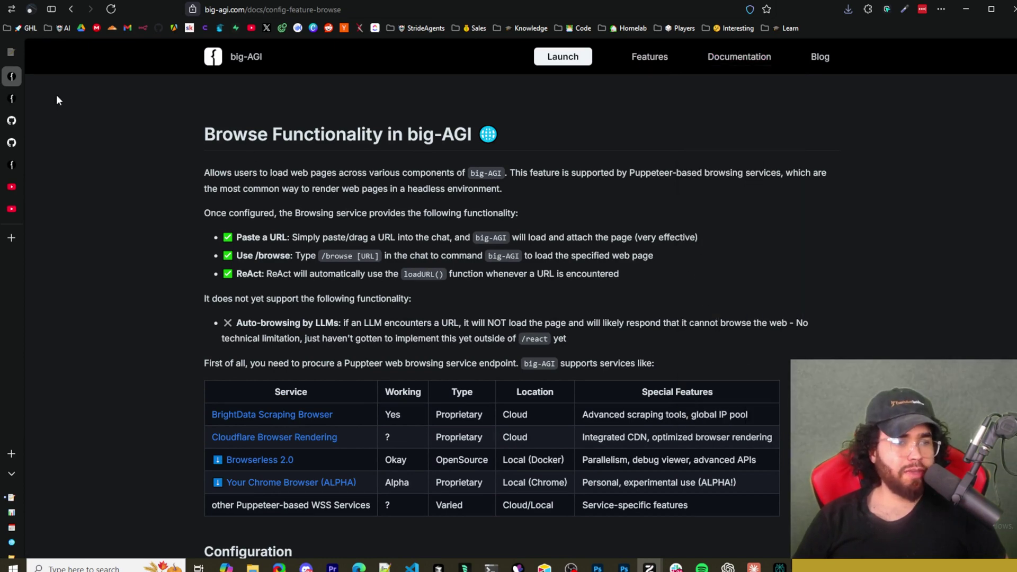
Switch to the big-AGI GitHub repository and skim the README's version notes, release highlights and key features.
mouse_move(16, 114)
left_click(33, 128)
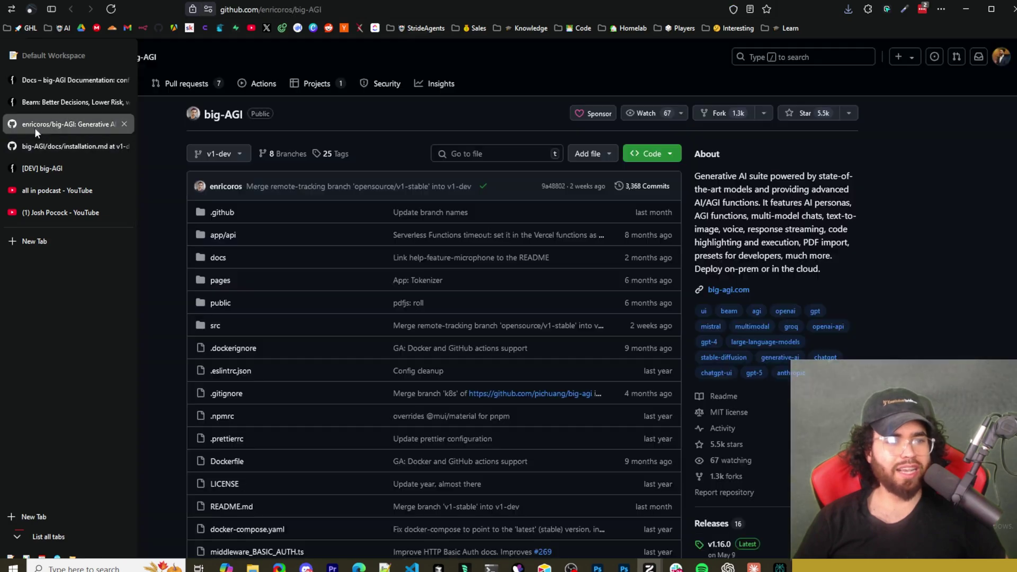
scroll(346, 183, "down", 5)
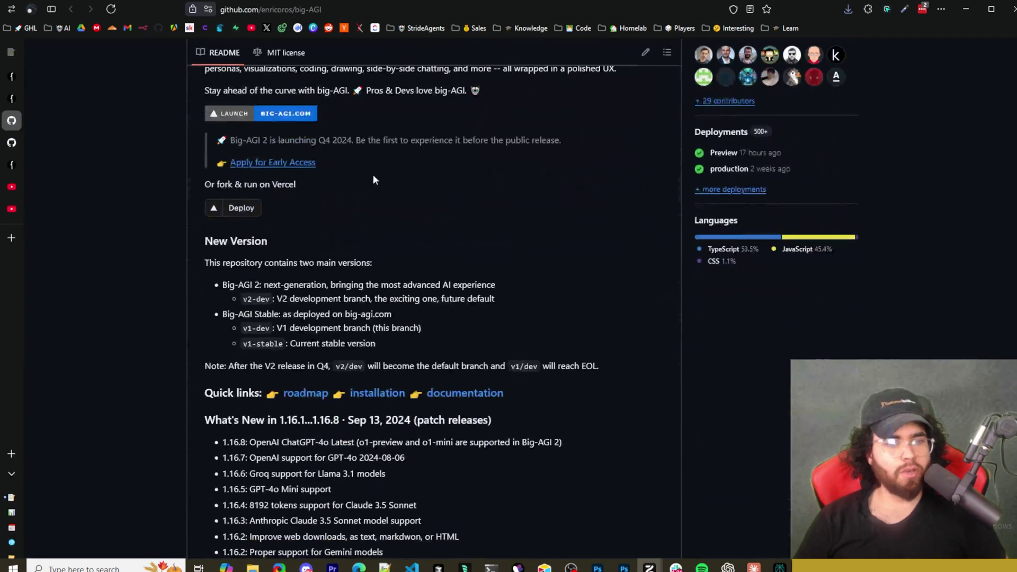
scroll(374, 177, "up", 5)
scroll(352, 180, "down", 9)
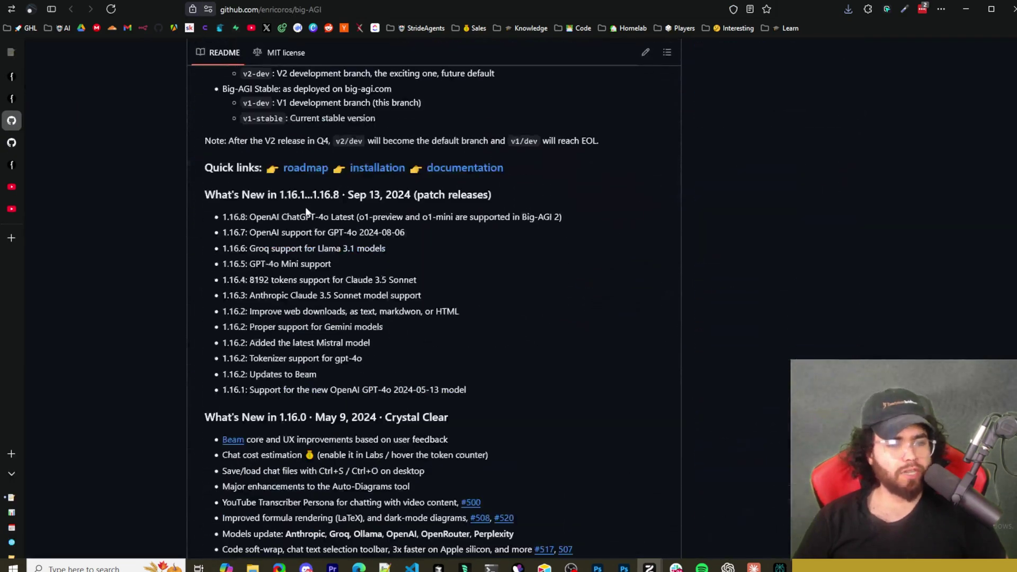
scroll(306, 212, "down", 14)
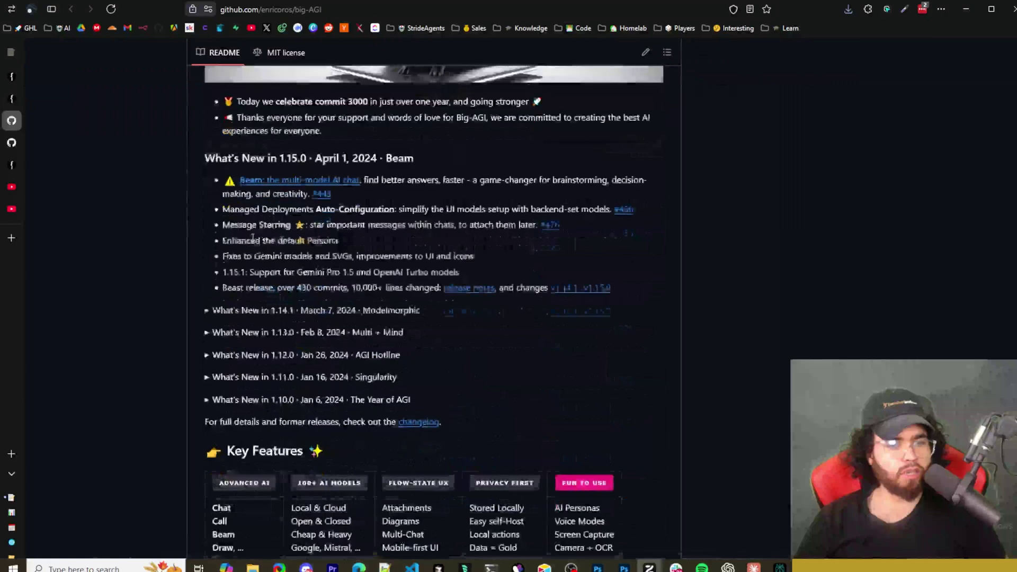
scroll(252, 238, "down", 5)
scroll(248, 237, "up", 20)
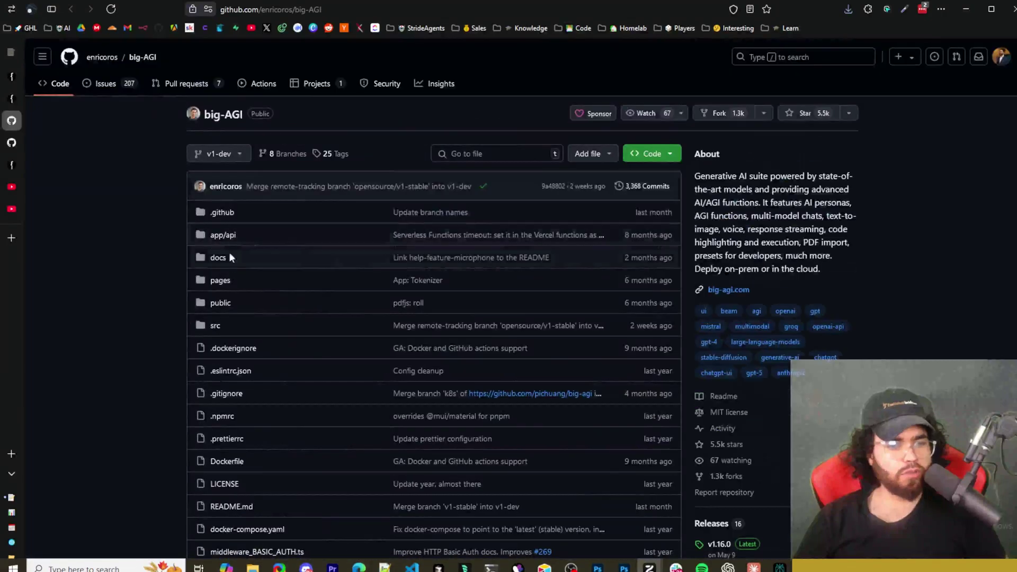
Open the installation guide from the README's quick links and highlight the local development commands for cloning the repository and entering its folder.
scroll(243, 251, "down", 10)
left_click(377, 341)
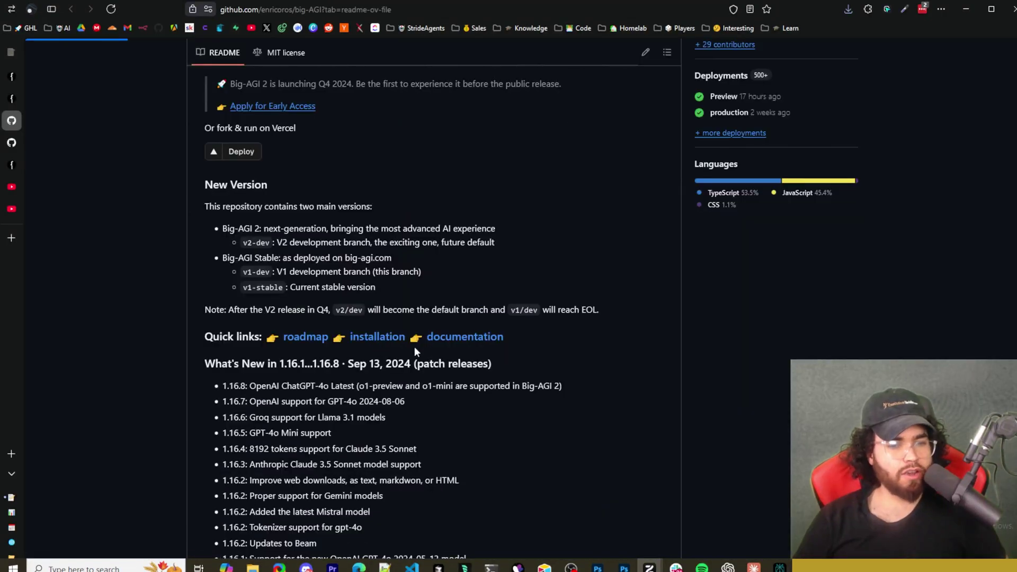
scroll(361, 331, "down", 5)
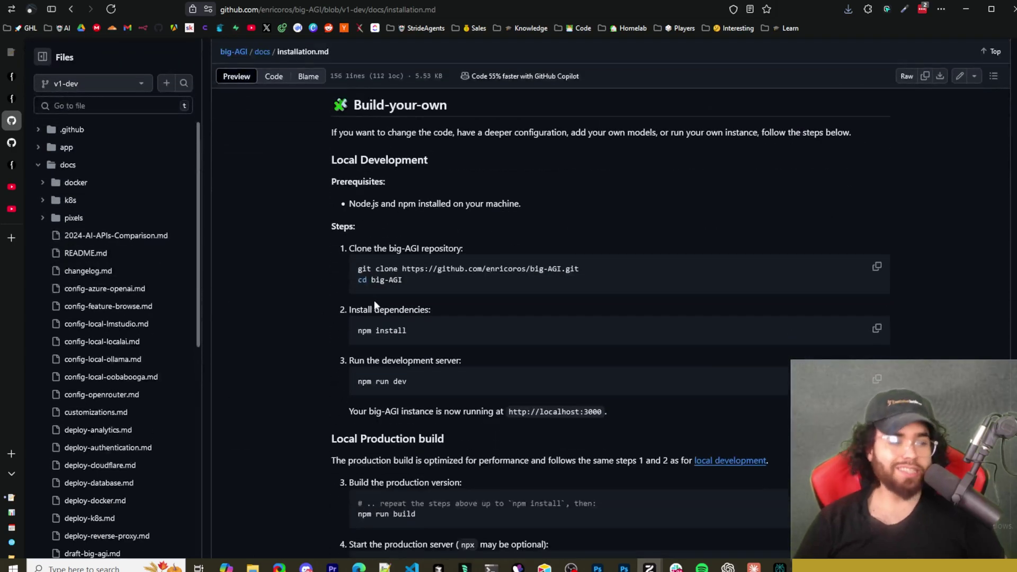
mouse_move(403, 281)
left_mouse_down()
mouse_move(358, 268)
mouse_move(549, 270)
left_mouse_up()
left_click(368, 287)
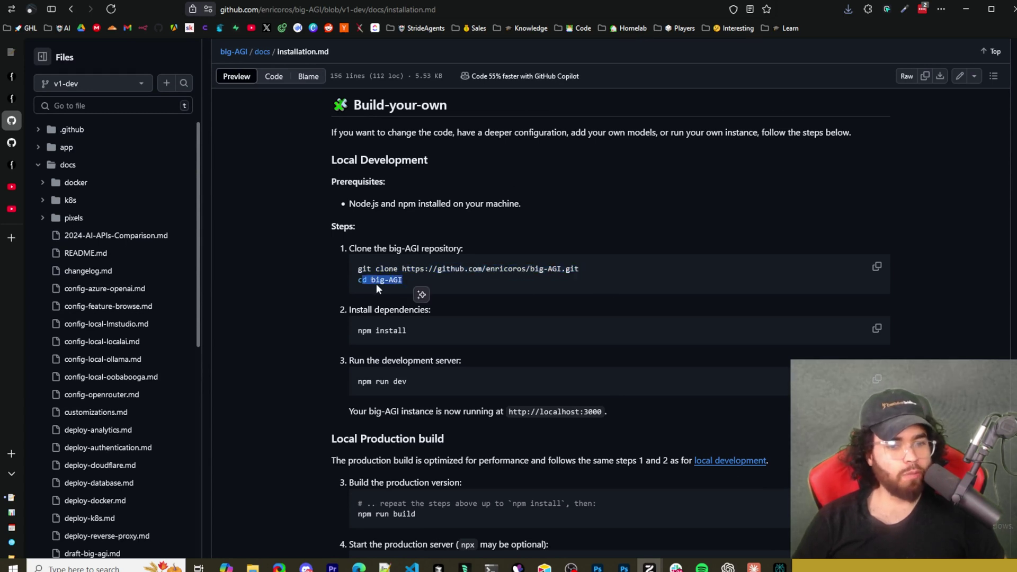
left_click(403, 280)
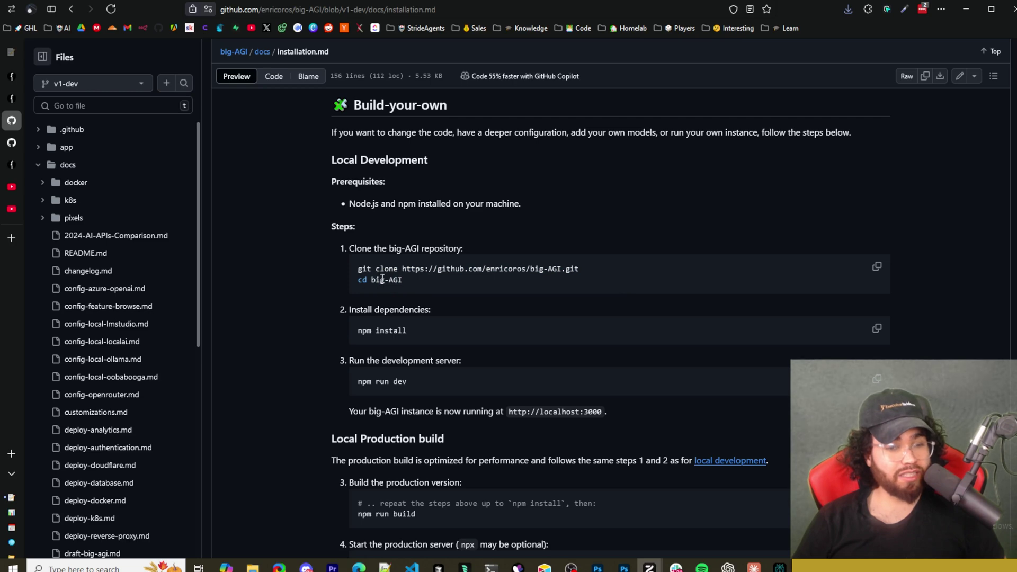
left_click_drag(359, 269, 460, 298)
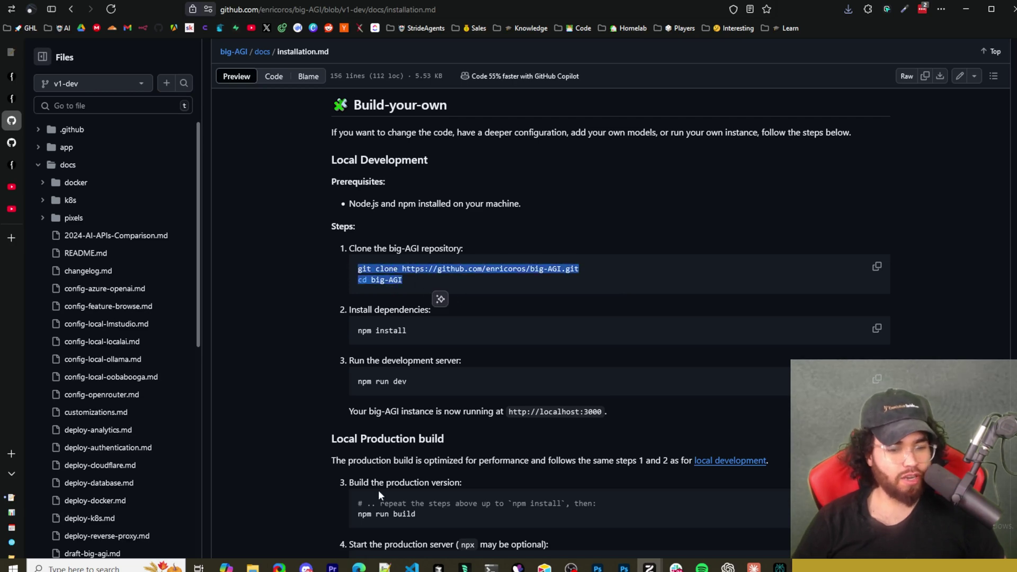
Look at the PowerShell terminal, return to the installation guide and review the npm install, npm run dev and production build instructions.
left_click(491, 567)
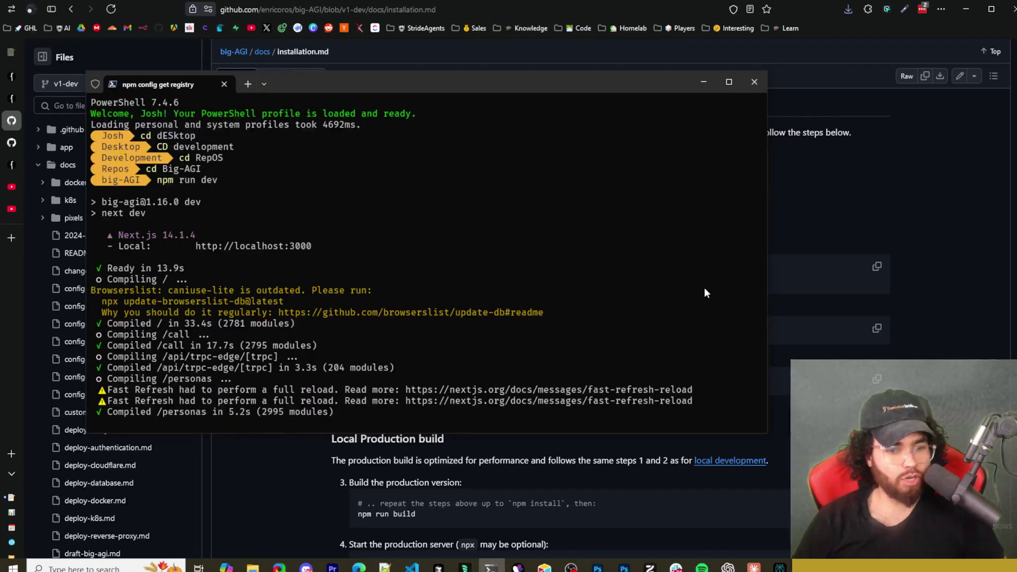
left_click(811, 277)
scroll(327, 217, "down", 2)
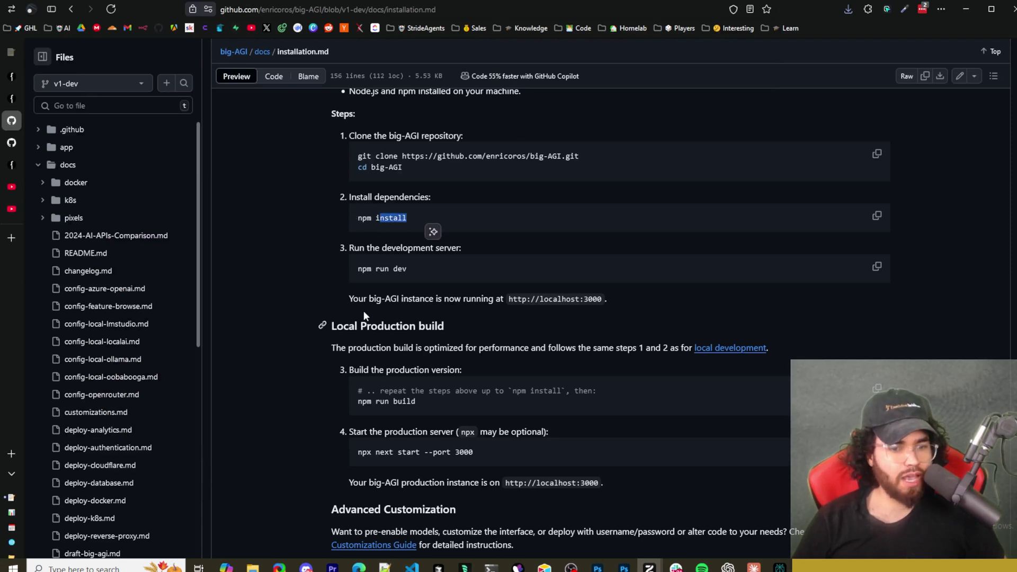
left_click_drag(358, 269, 365, 278)
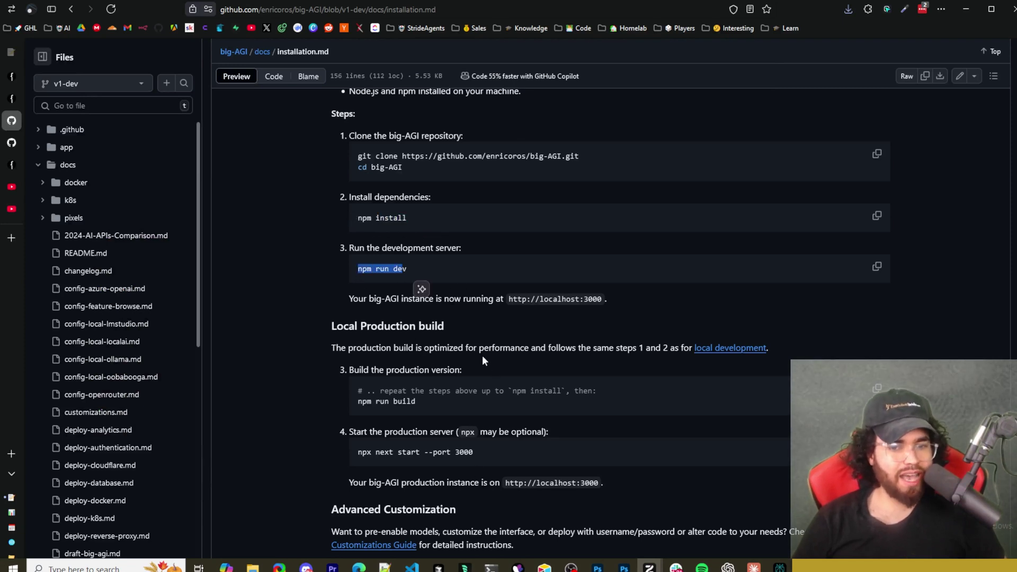
scroll(481, 360, "down", 2)
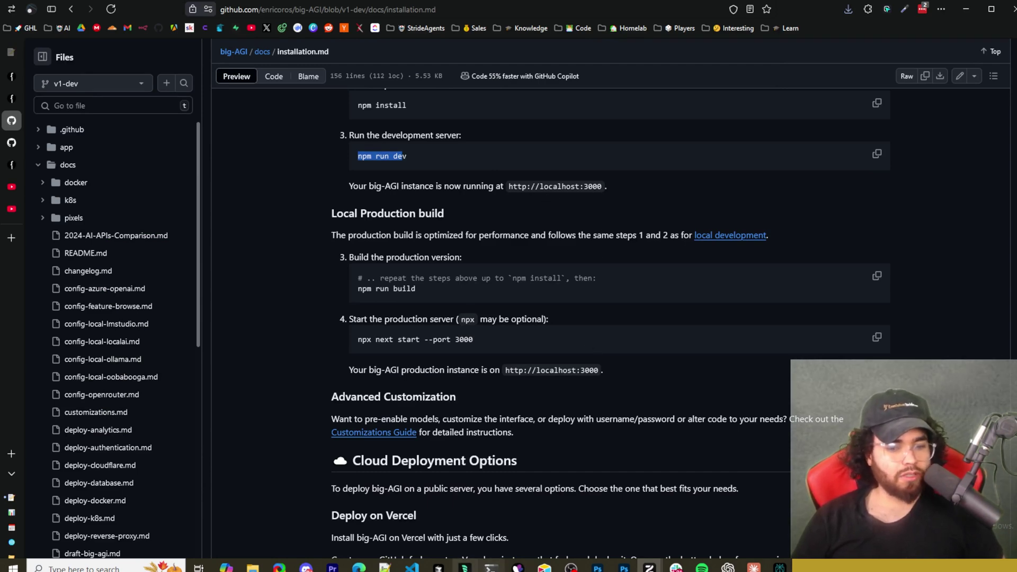
Check the running development server's output in the PowerShell terminal again and return to the browser.
left_click(491, 568)
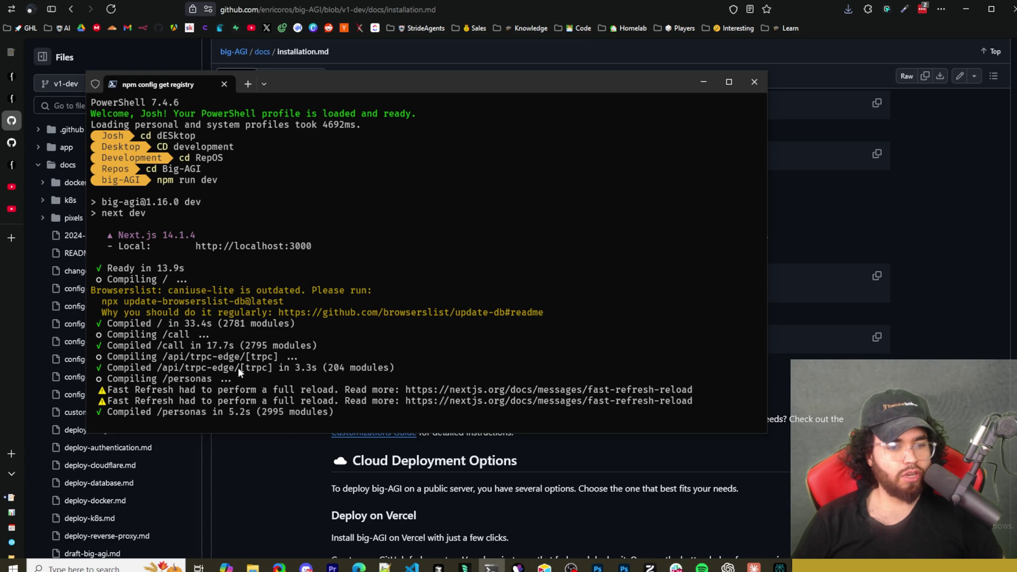
left_click(804, 341)
mouse_move(22, 144)
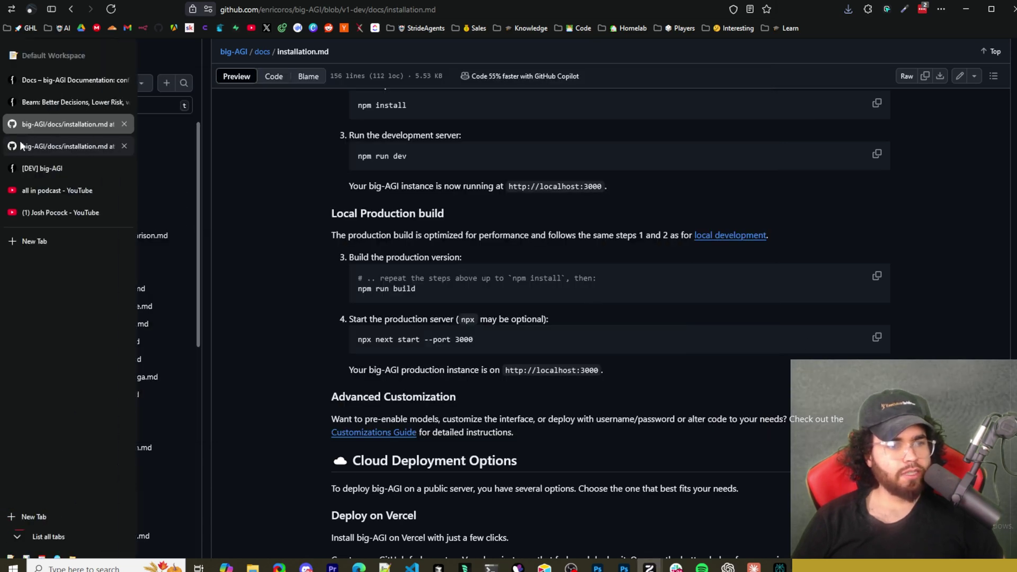
Switch to the local big-AGI instance and load its main chat page at localhost:3000.
left_click(26, 169)
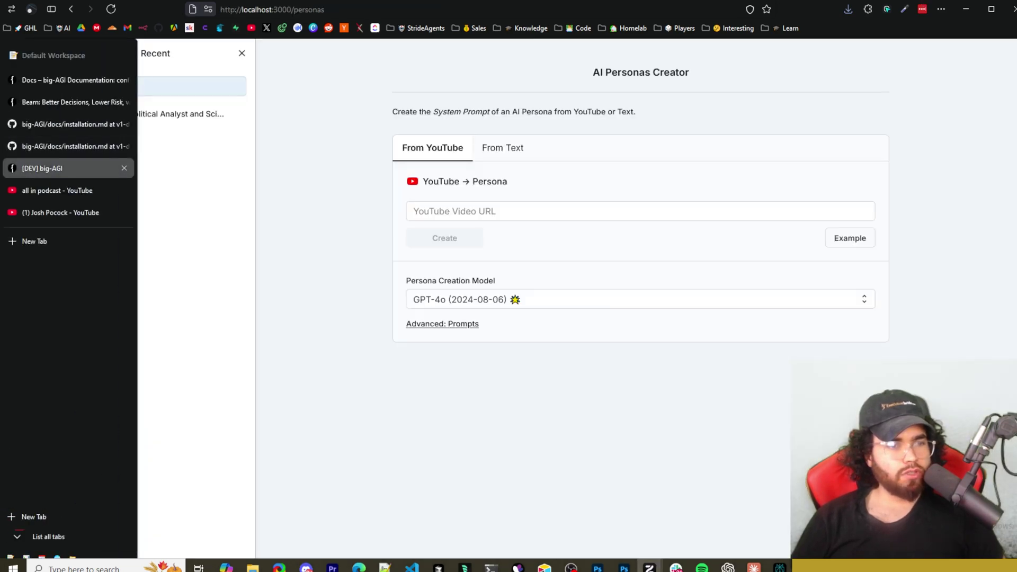
double_click(295, 11)
key("BackSpace")
key("Return")
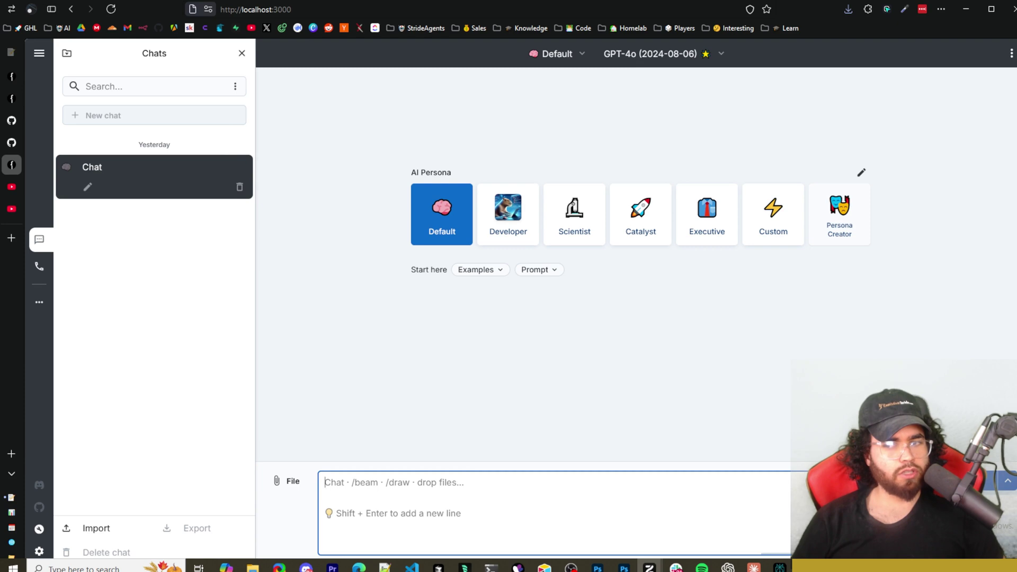
Narrow the browser window to inspect the available chat modes for sending a message, close the mode list and restore the window's width.
left_click_drag(1015, 206, 825, 207)
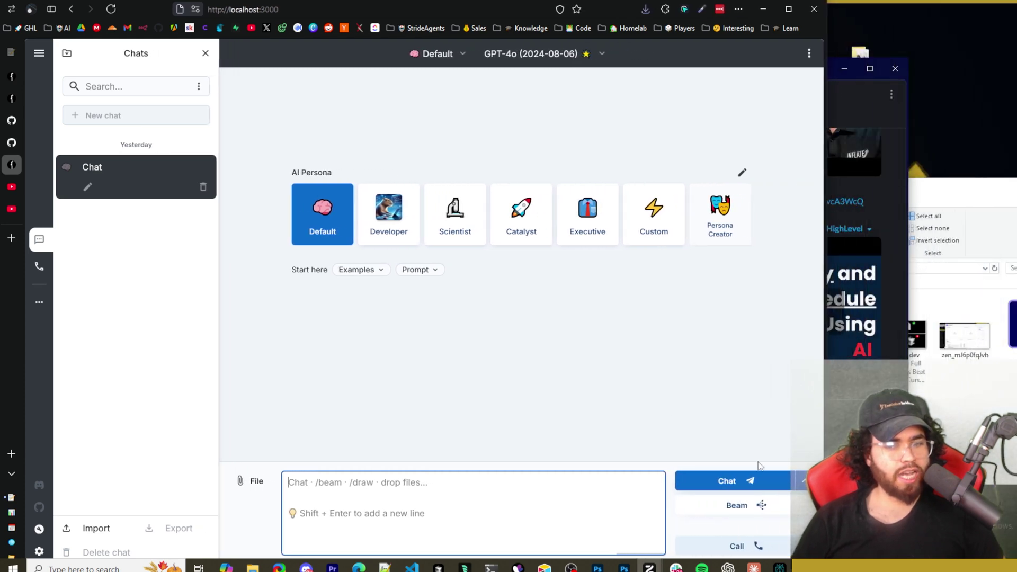
left_click(802, 480)
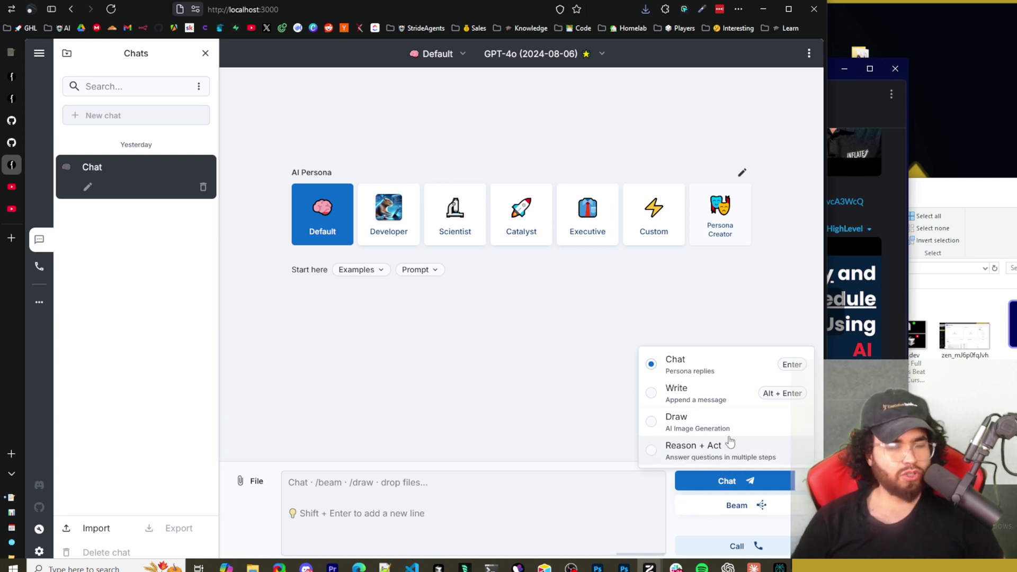
left_click(749, 509)
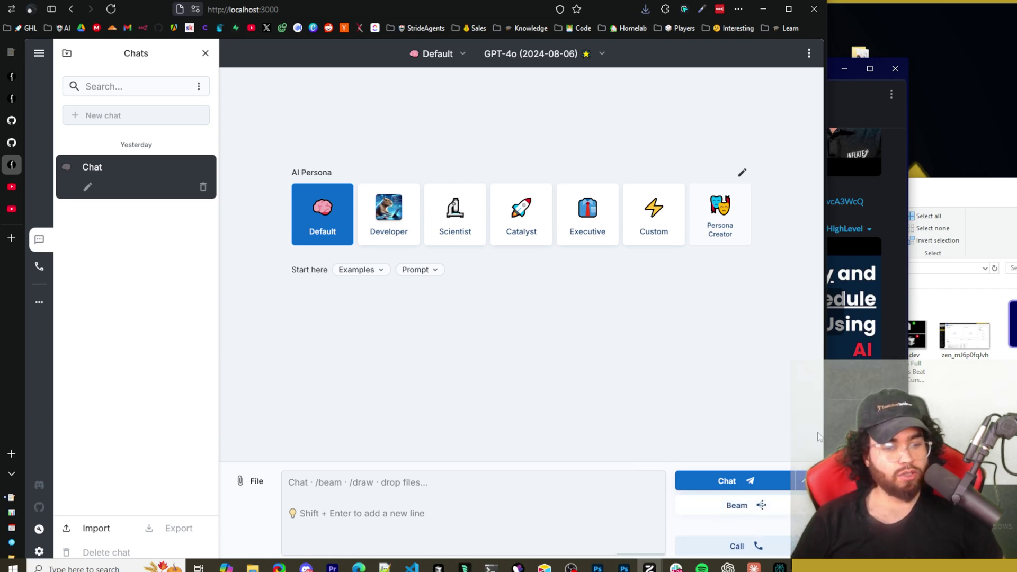
left_click_drag(825, 382, 1014, 381)
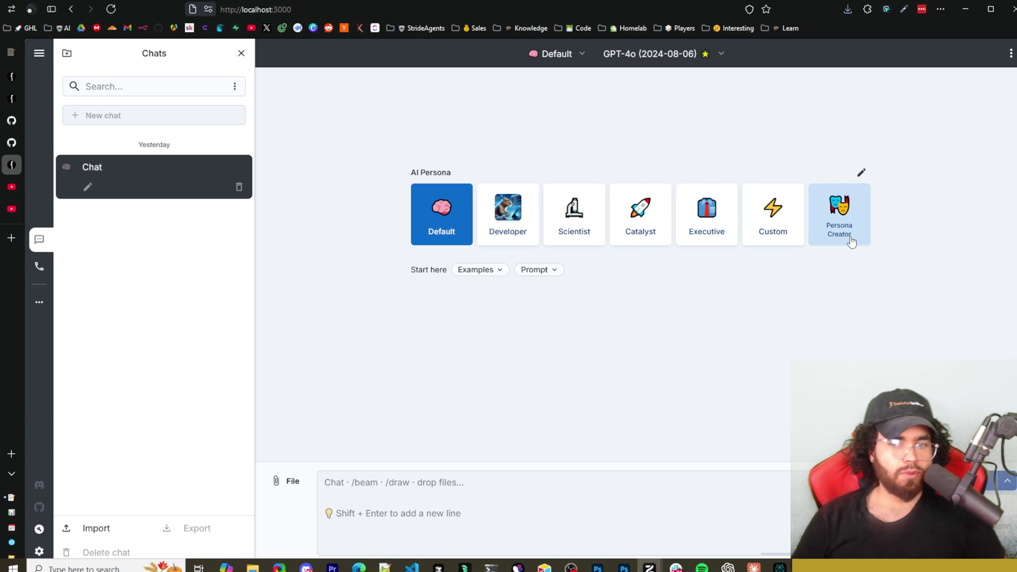
Review the Default persona's example questions and system prompt, leaving both sections expanded.
left_click(469, 270)
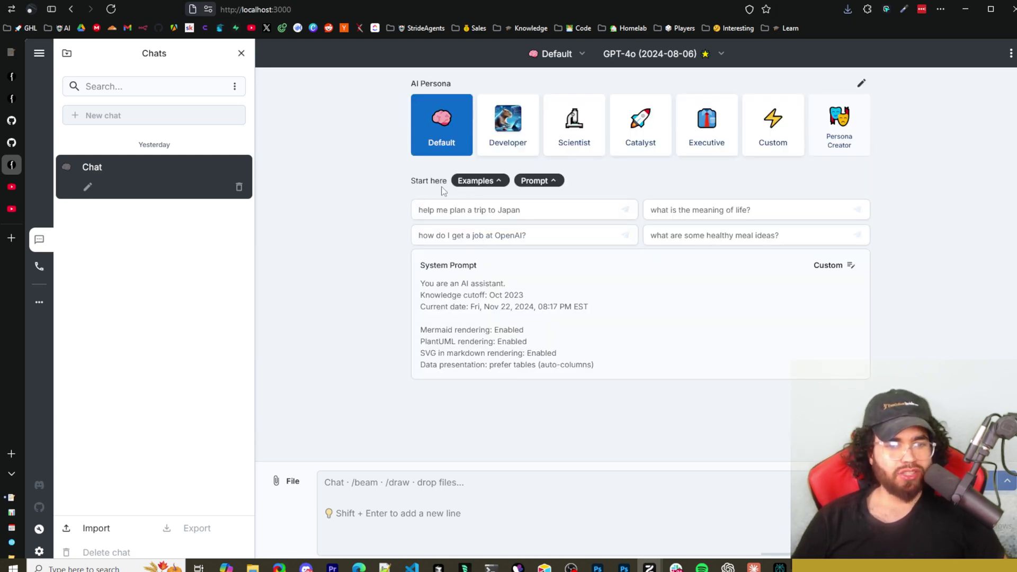
left_click(475, 180)
left_click(475, 180)
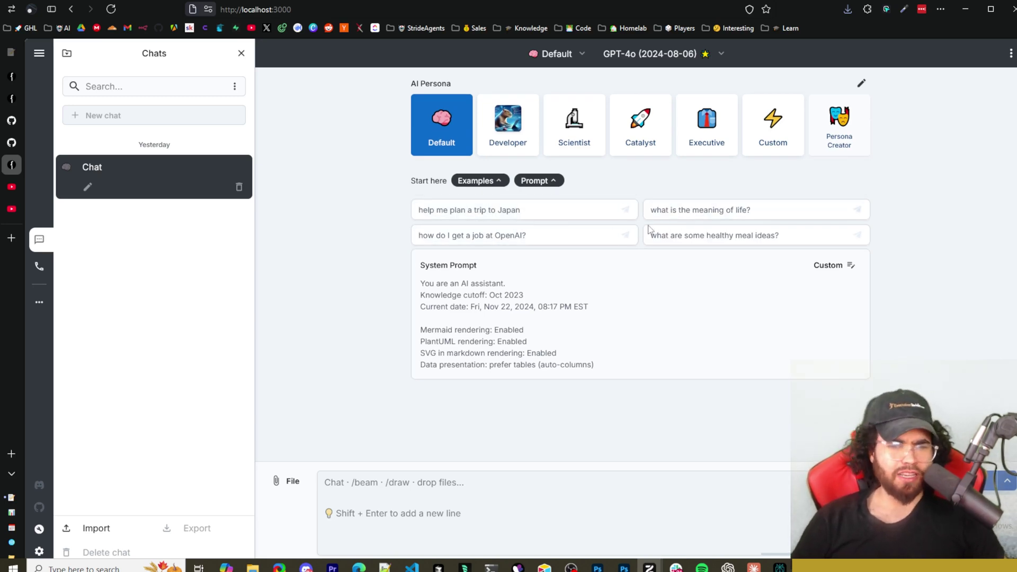
left_click(551, 180)
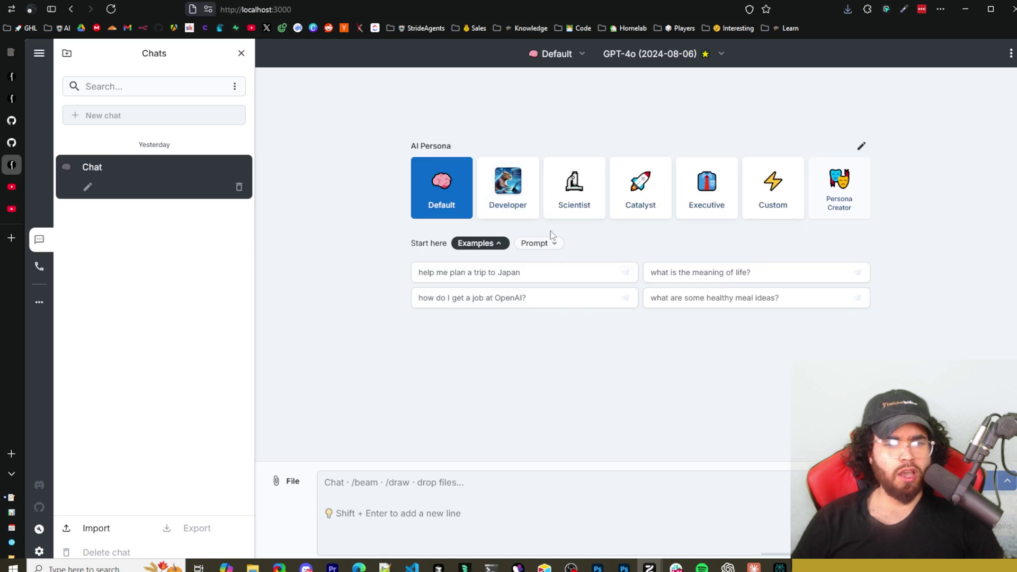
left_click(553, 243)
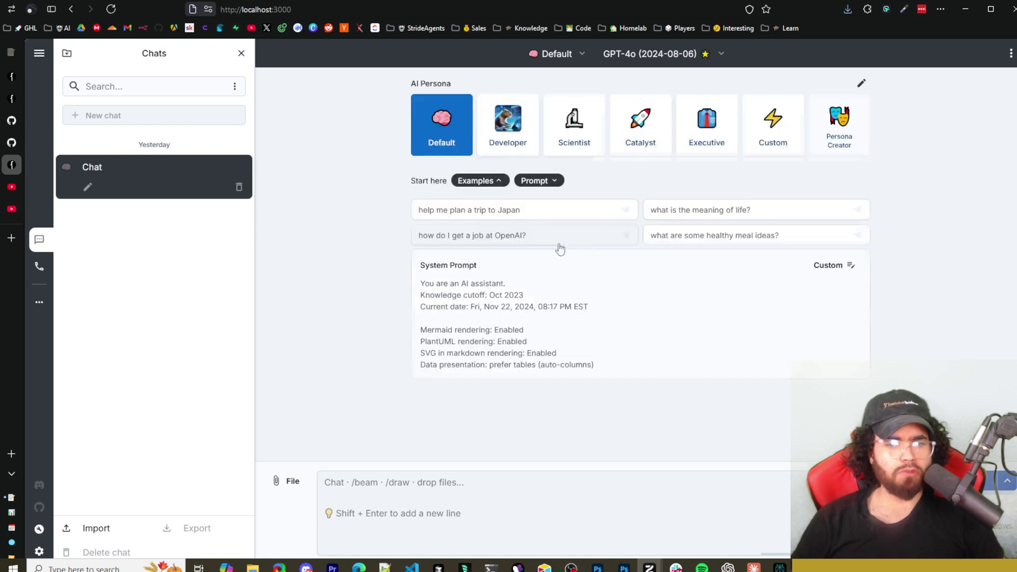
Load the Default system prompt into the Custom persona for editing and highlight its PlantUML and SVG rendering lines.
left_click(833, 266)
left_click_drag(439, 208, 456, 225)
left_click_drag(525, 224, 537, 274)
key("ctrl+z")
left_click_drag(439, 286, 469, 286)
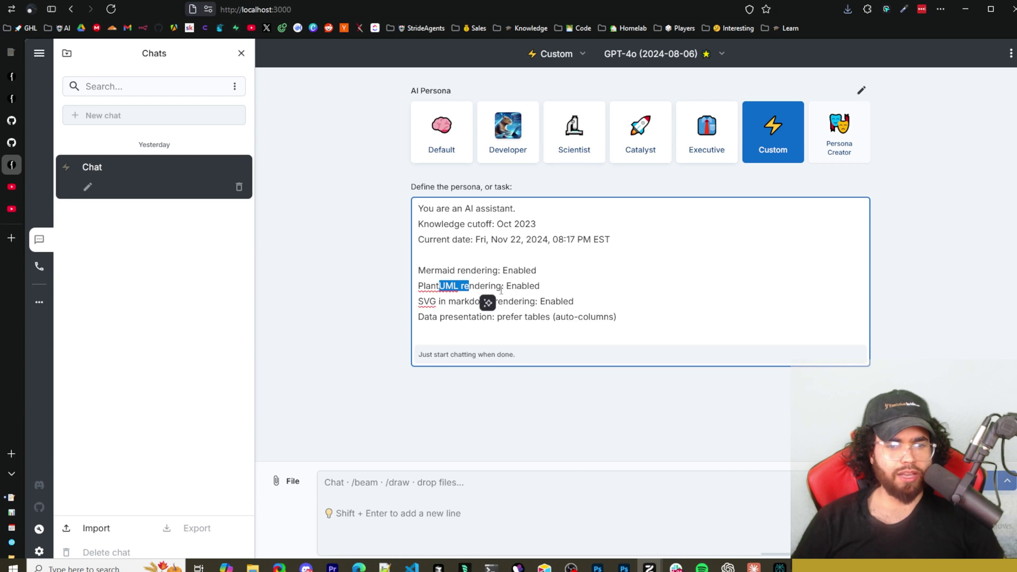
left_click(512, 287)
left_click(466, 302)
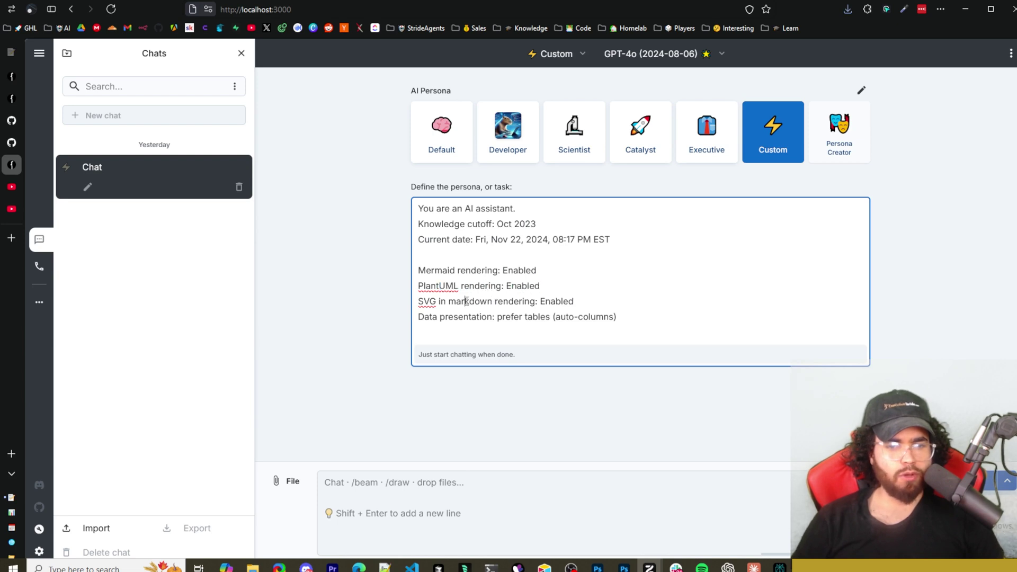
left_click_drag(523, 301, 570, 302)
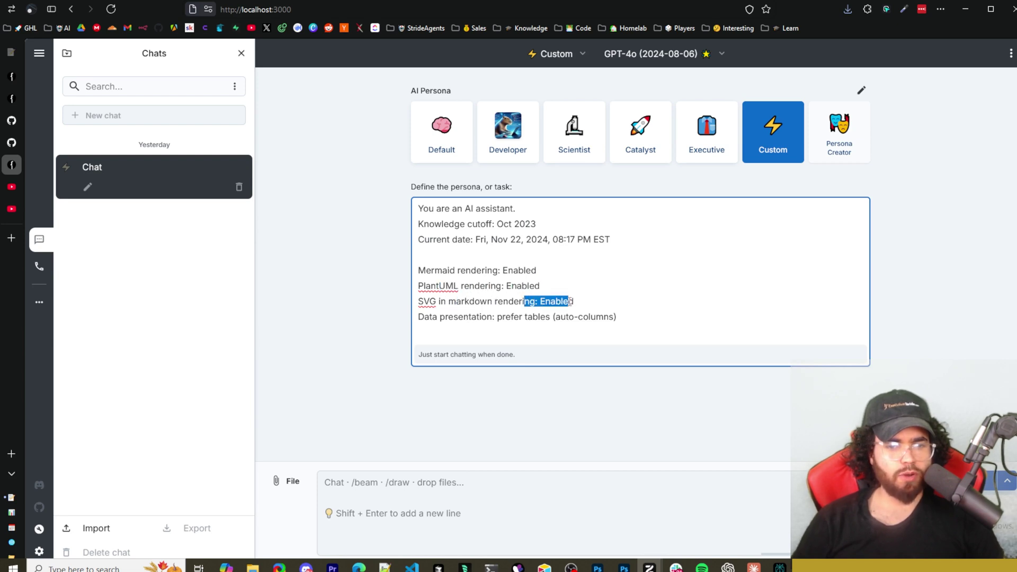
left_click(471, 322)
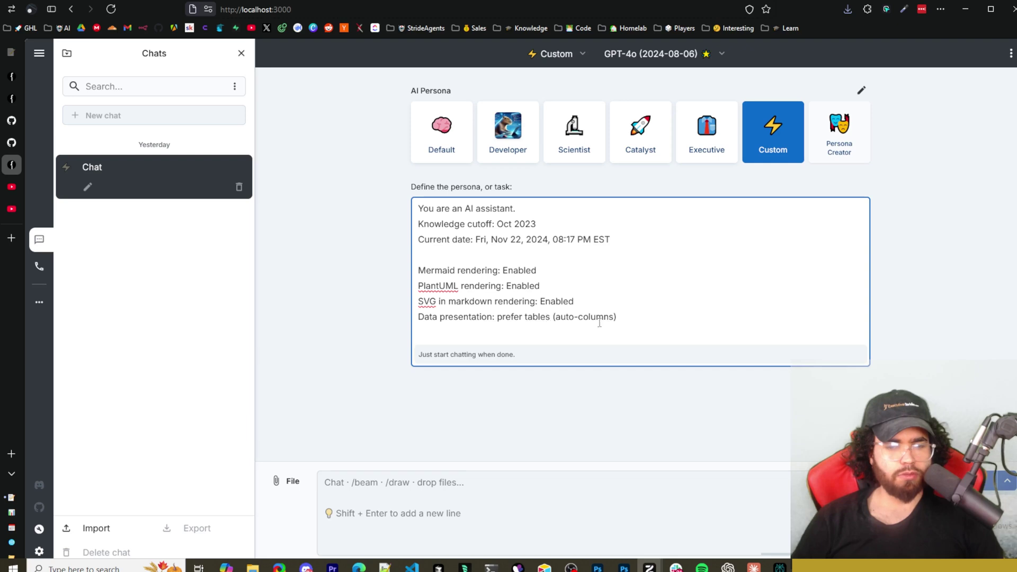
left_click(926, 289)
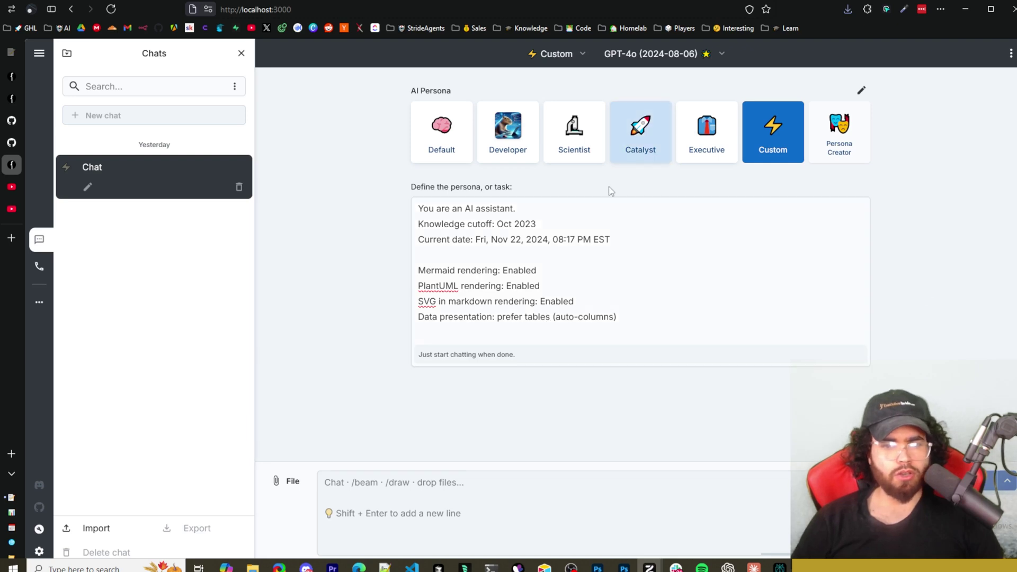
Look at which AI persona tiles can be shown or hidden, and leave tile editing without changes.
left_click(862, 91)
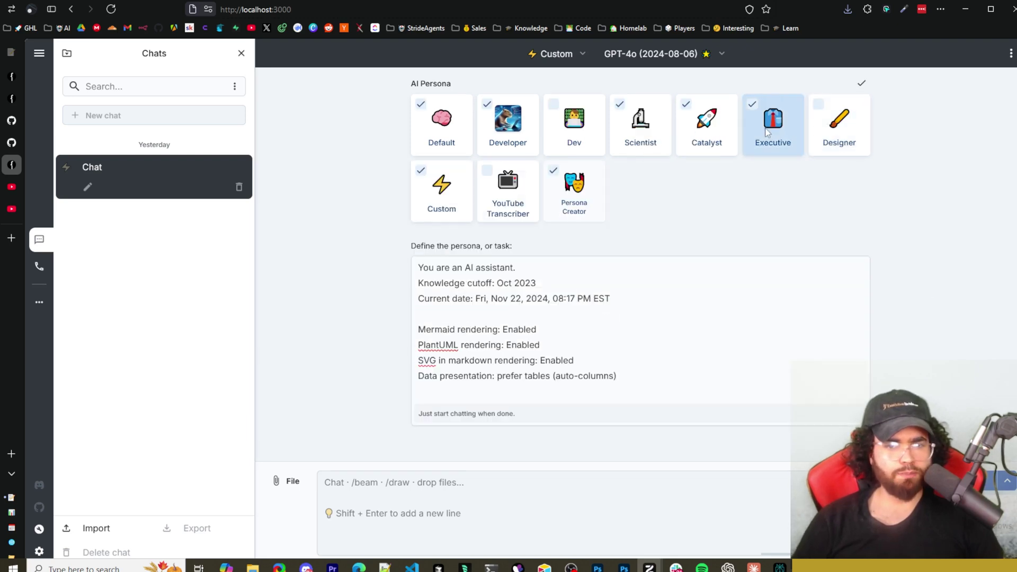
left_click(862, 84)
left_click(862, 84)
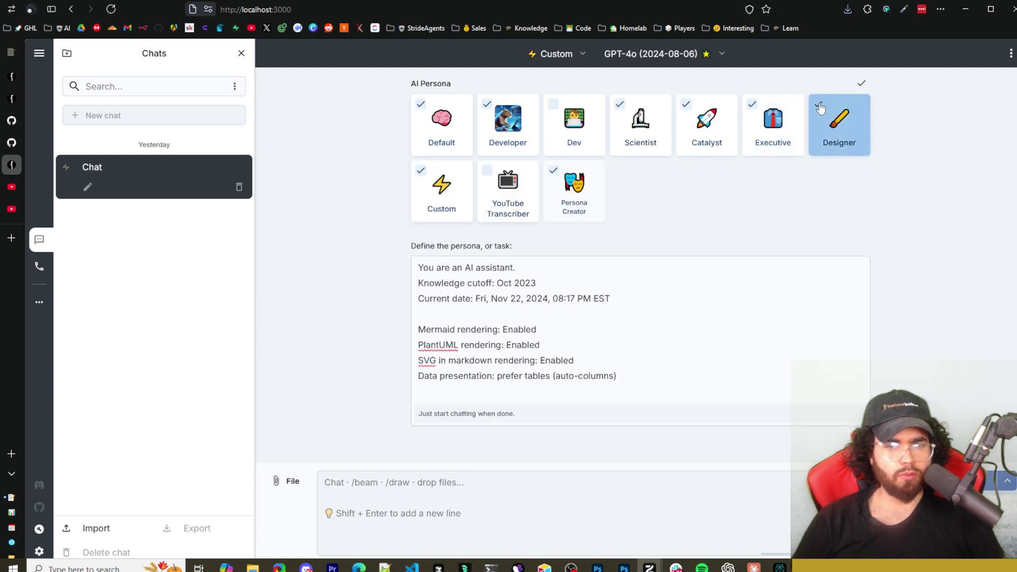
left_click(862, 84)
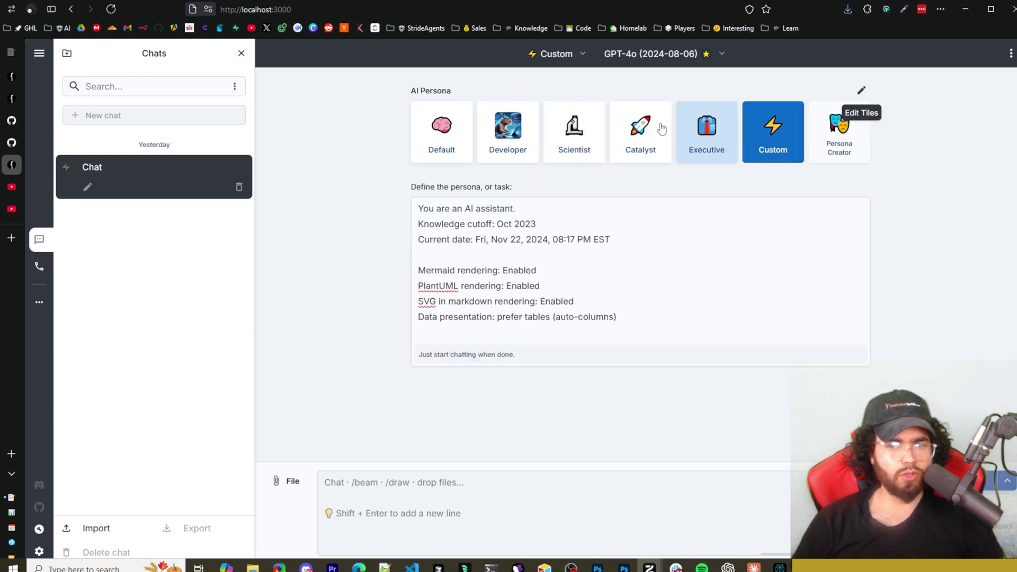
Examine the selectable personas and the full model list from Groq down to OpenAI, keeping the current selections.
left_click(630, 53)
left_click(552, 56)
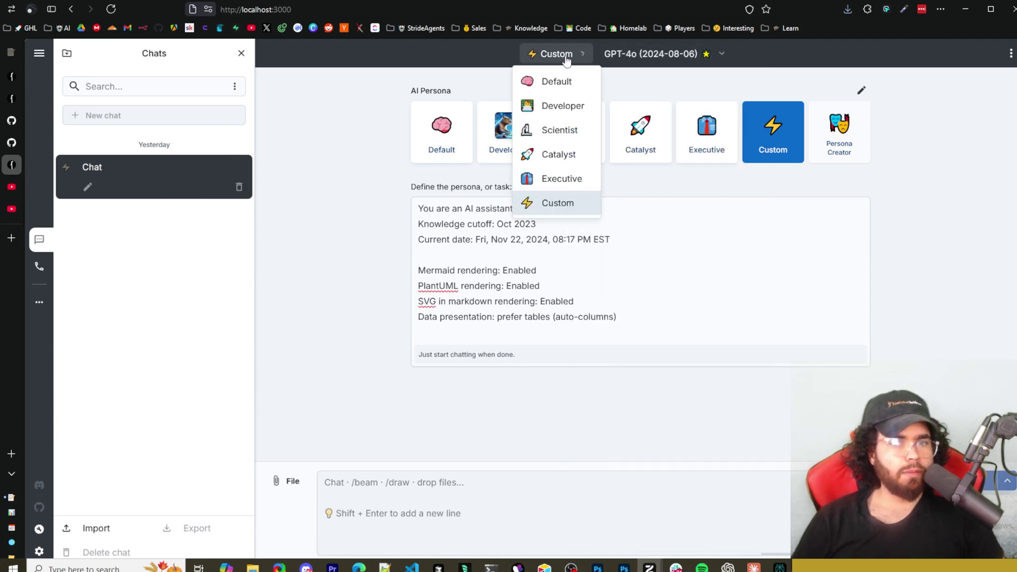
left_click(636, 55)
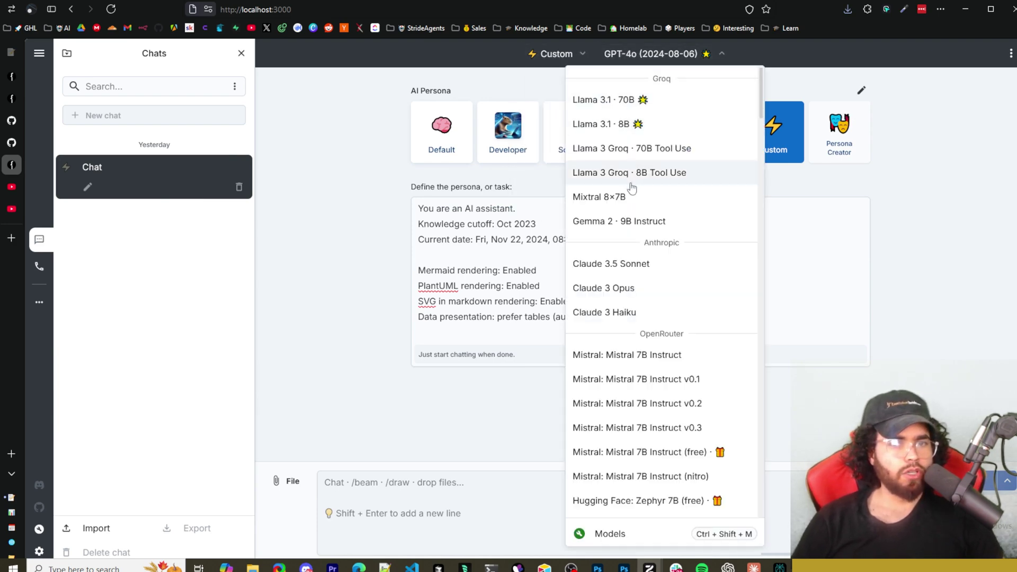
scroll(640, 260, "down", 20)
scroll(652, 263, "down", 15)
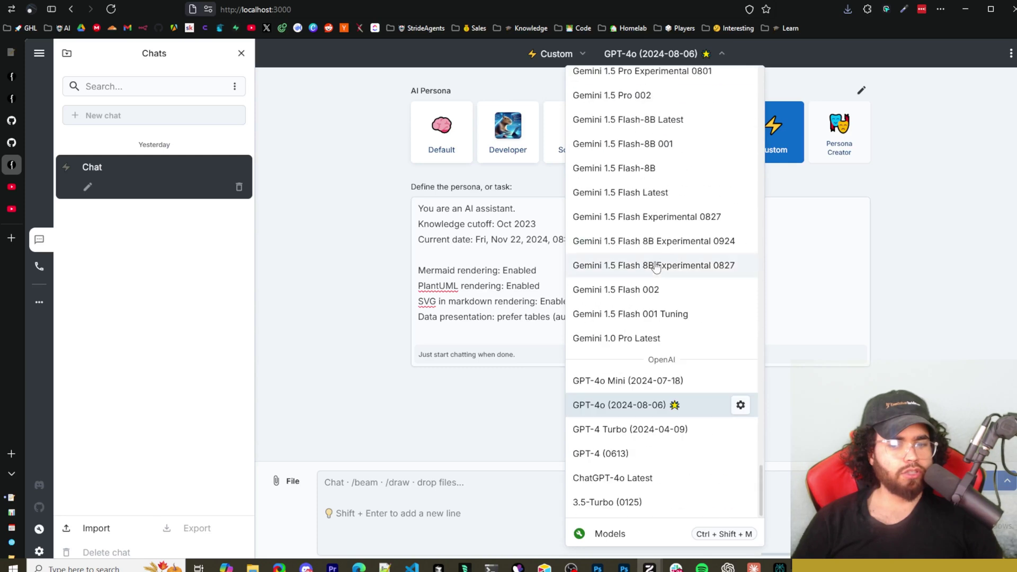
left_click(558, 52)
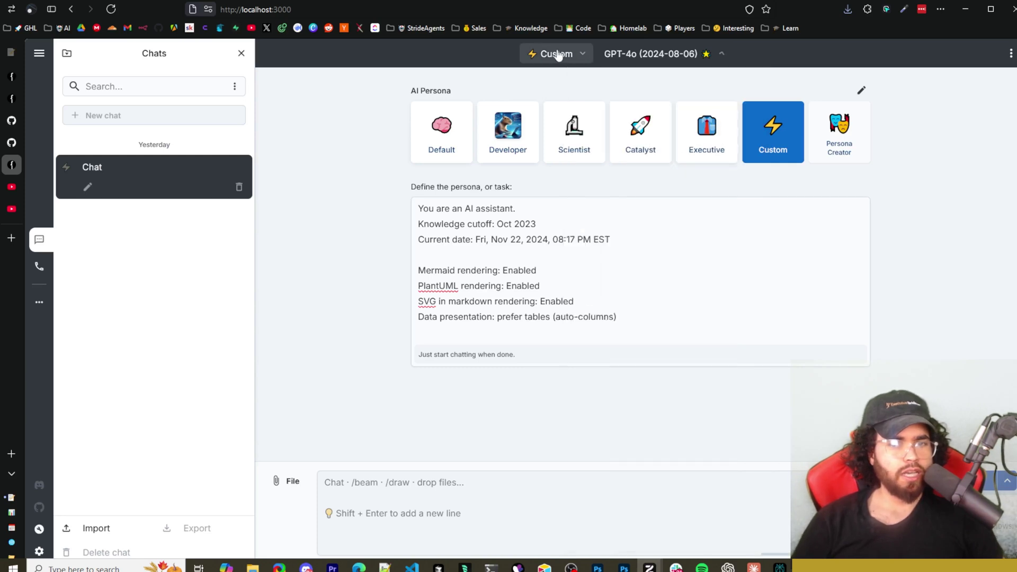
left_click(559, 52)
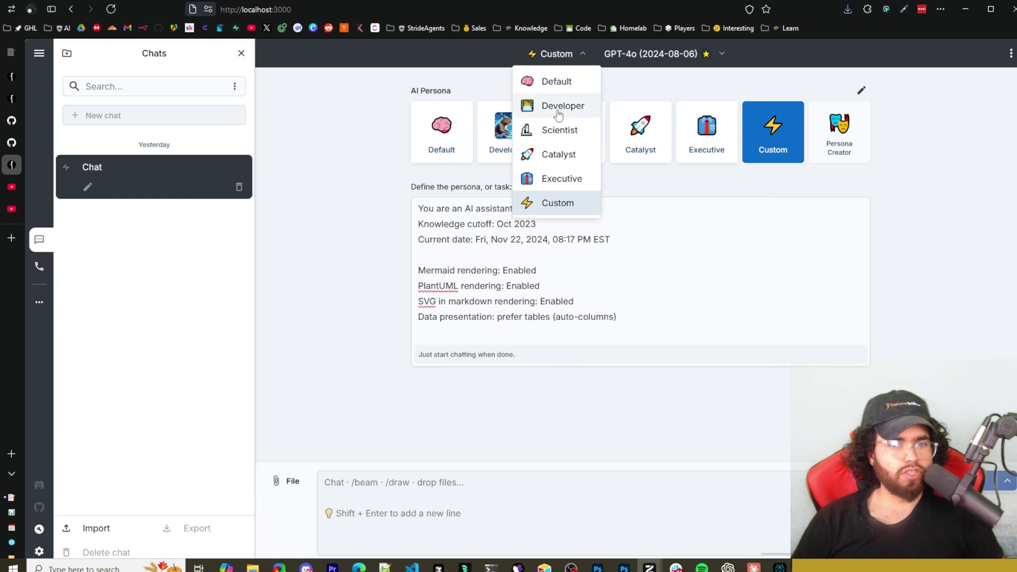
left_click(306, 171)
Try the chat search with "sa" and clear the search text.
left_click(159, 83)
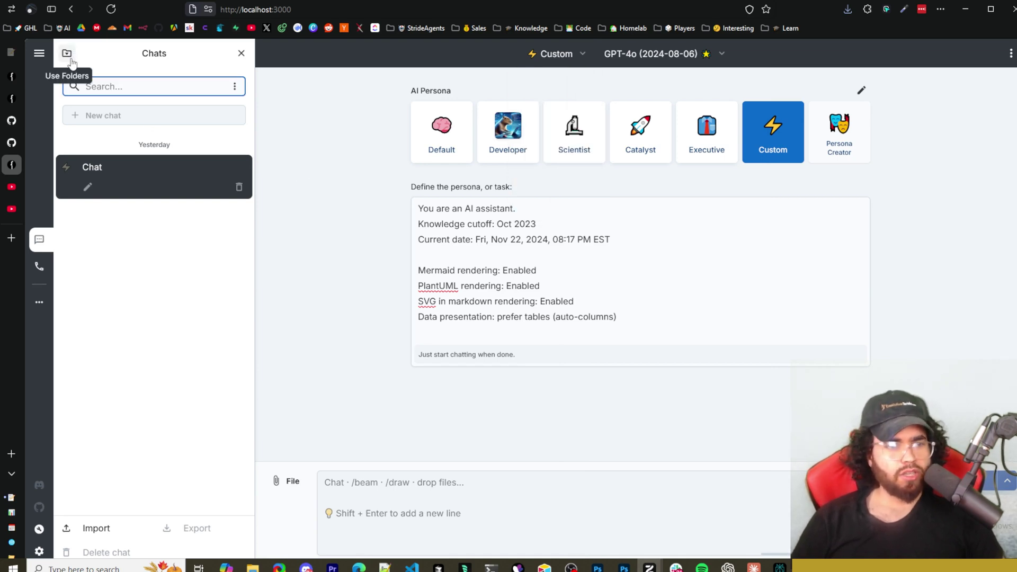
type("sa")
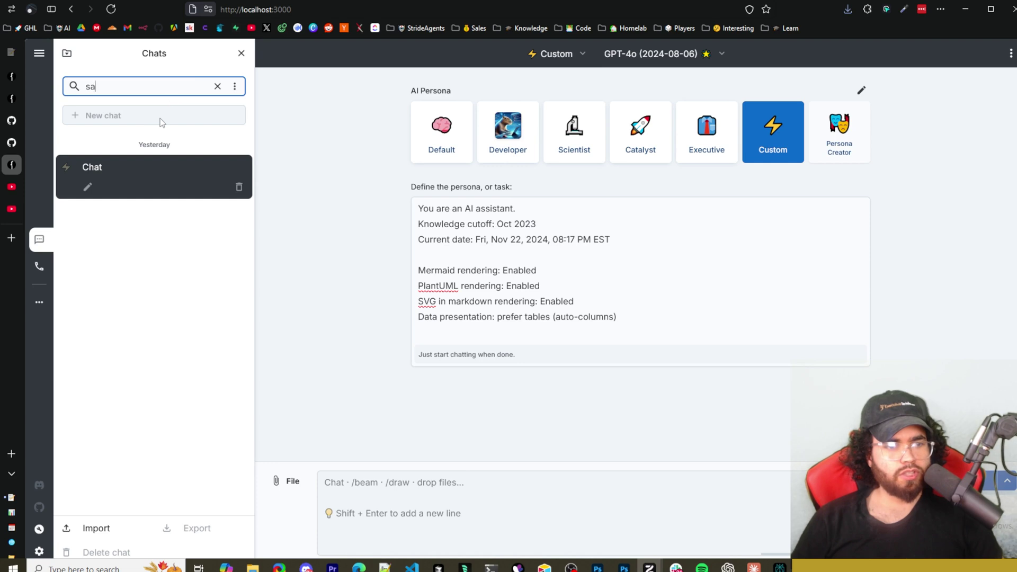
key("BackSpace")
key("BackSpace")
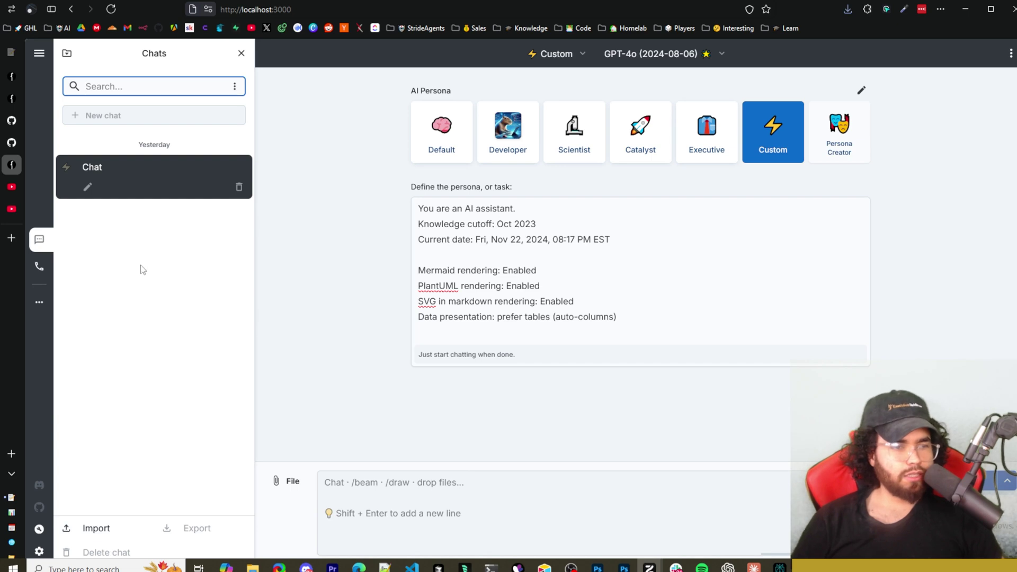
Turn on chat folders and create a folder named Test.
left_click(67, 53)
left_click(87, 118)
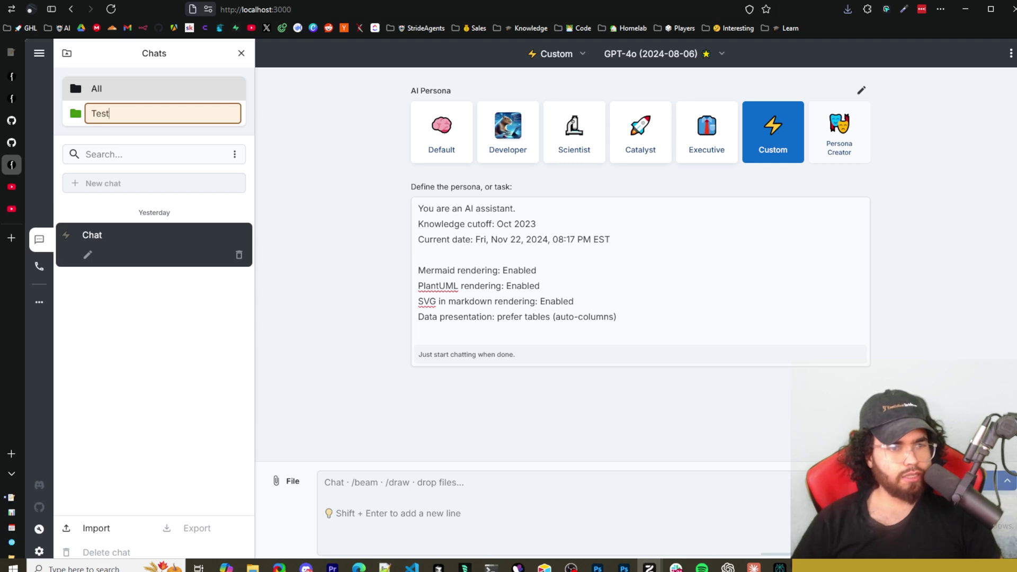
key("Return")
Create a second chat folder named Folder and assign the existing chat to it.
left_click(134, 139)
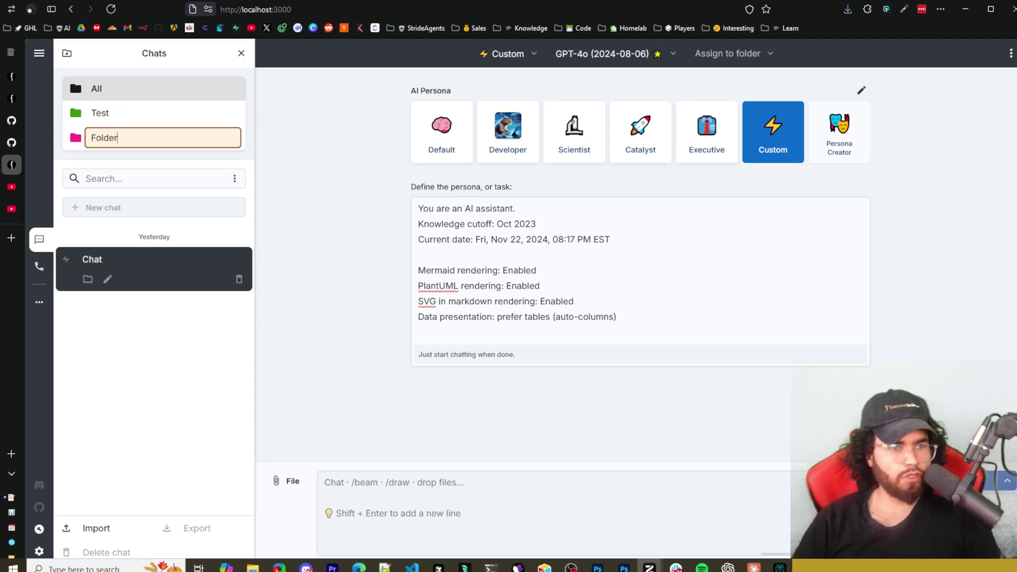
key("Return")
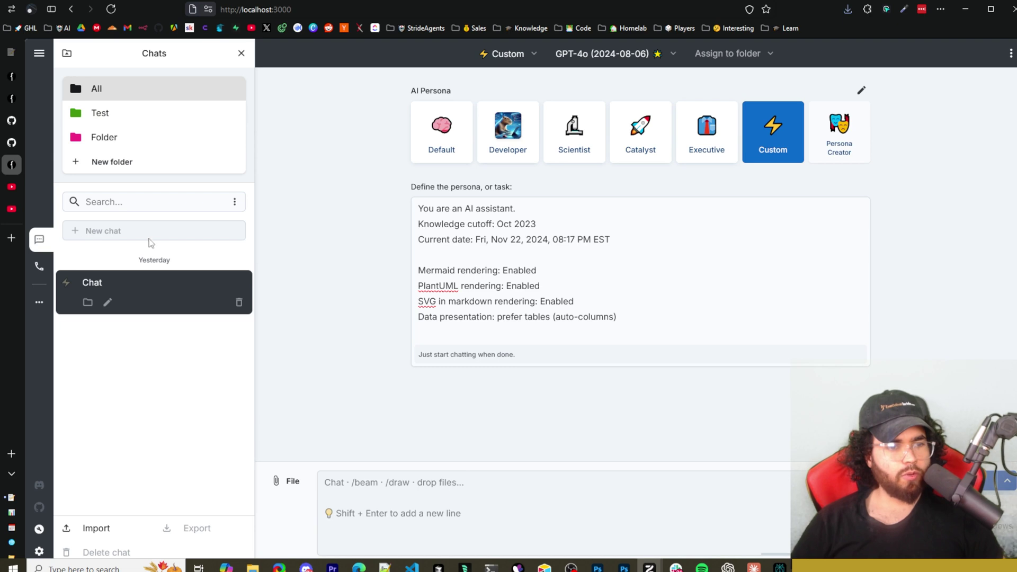
left_click(88, 302)
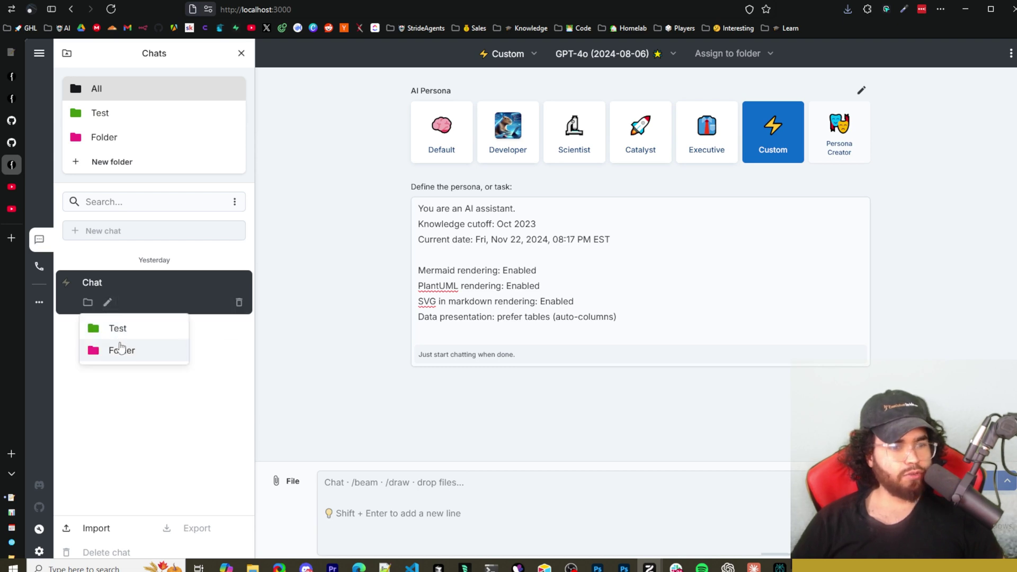
left_click(121, 349)
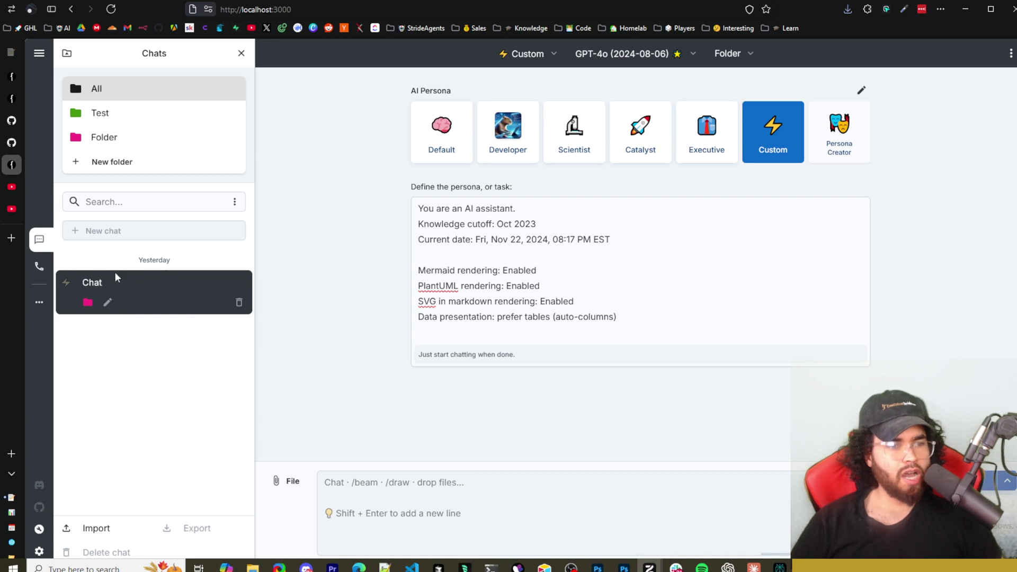
Open the AI models configuration, review the list of configured services and show the OpenAI service's settings.
left_click(663, 55)
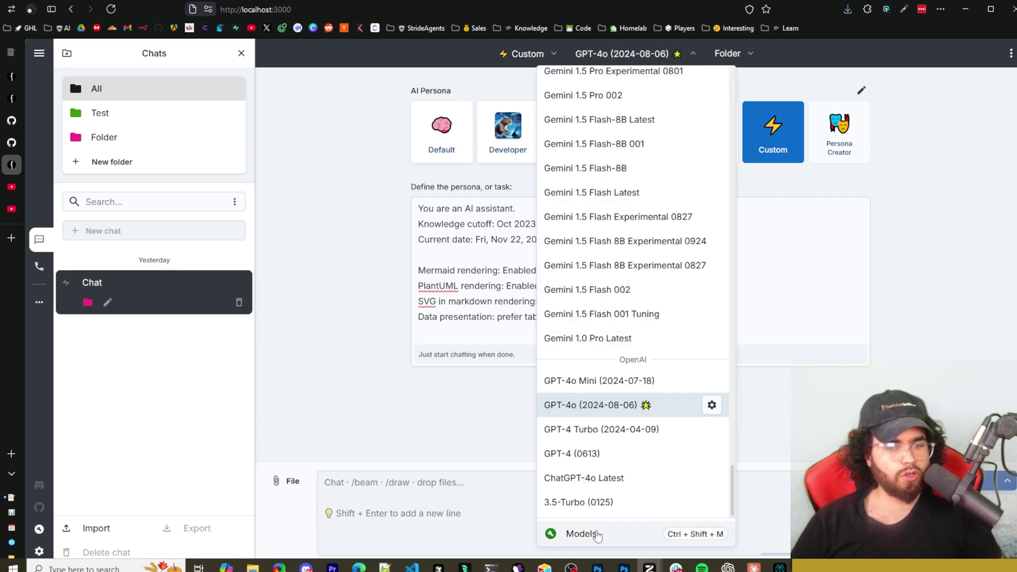
left_click(595, 535)
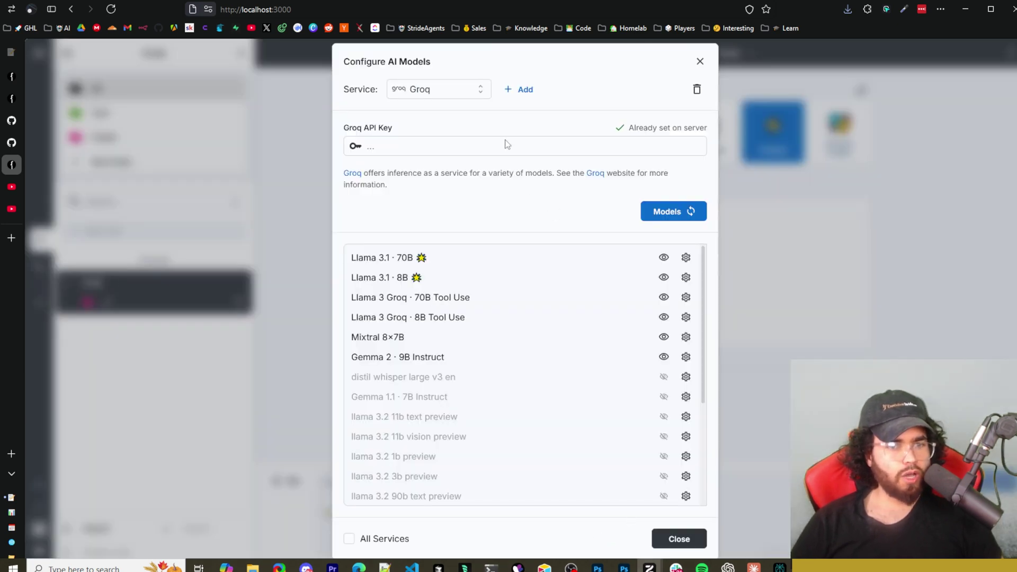
left_click(420, 90)
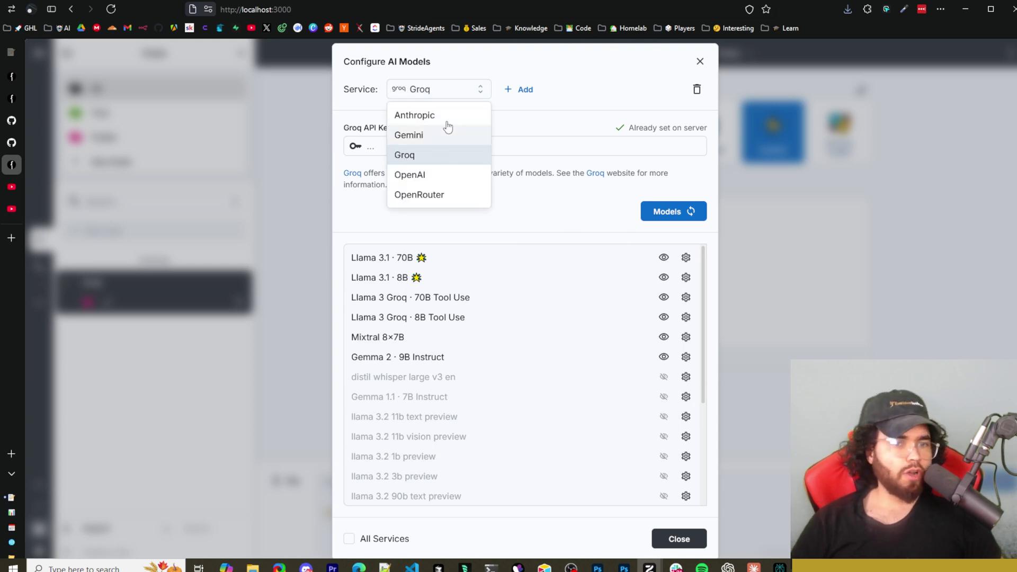
key("Escape")
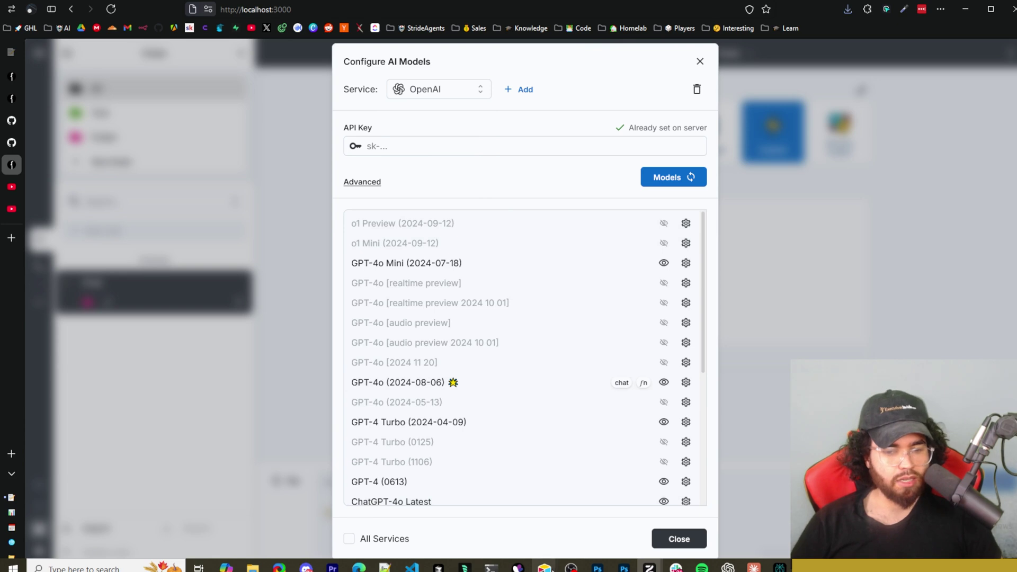
Enter the OpenAI API key and reload the service's model list.
left_click(472, 140)
key("ctrl+v")
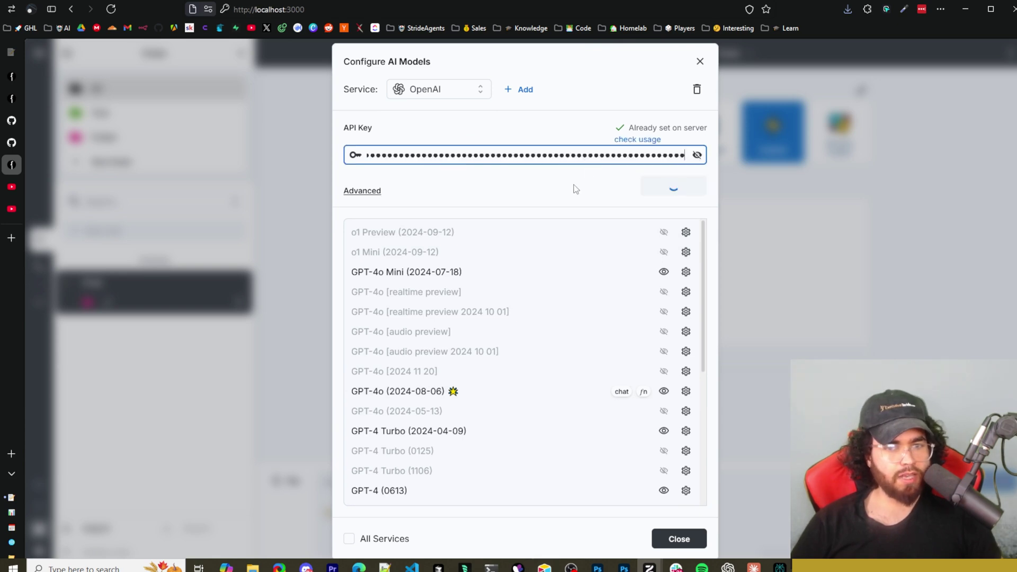
left_click(663, 253)
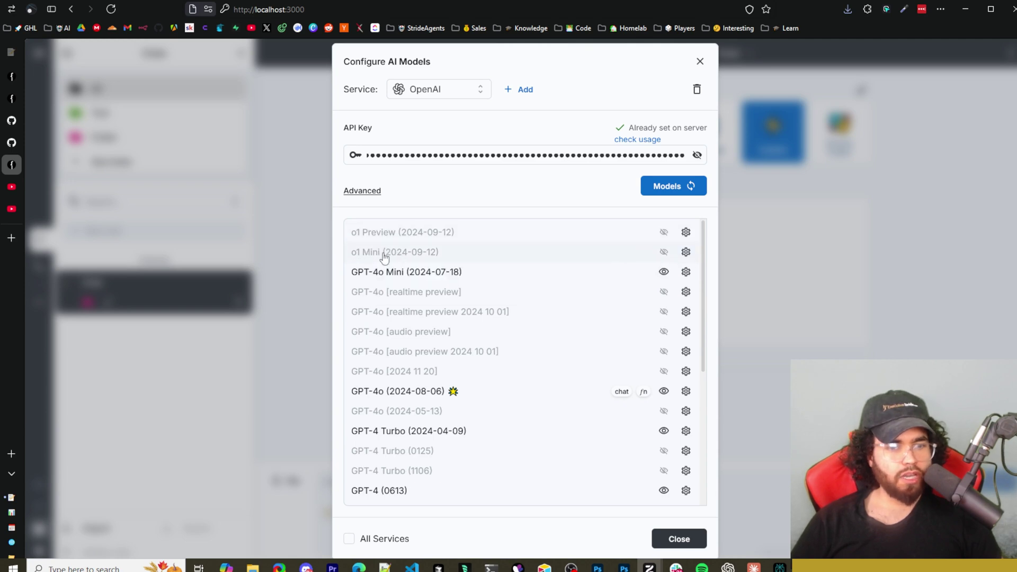
Review OpenAI's model list and advanced settings, then close the configuration and decline saving the password in the browser.
scroll(530, 328, "down", 2)
scroll(505, 337, "up", 2)
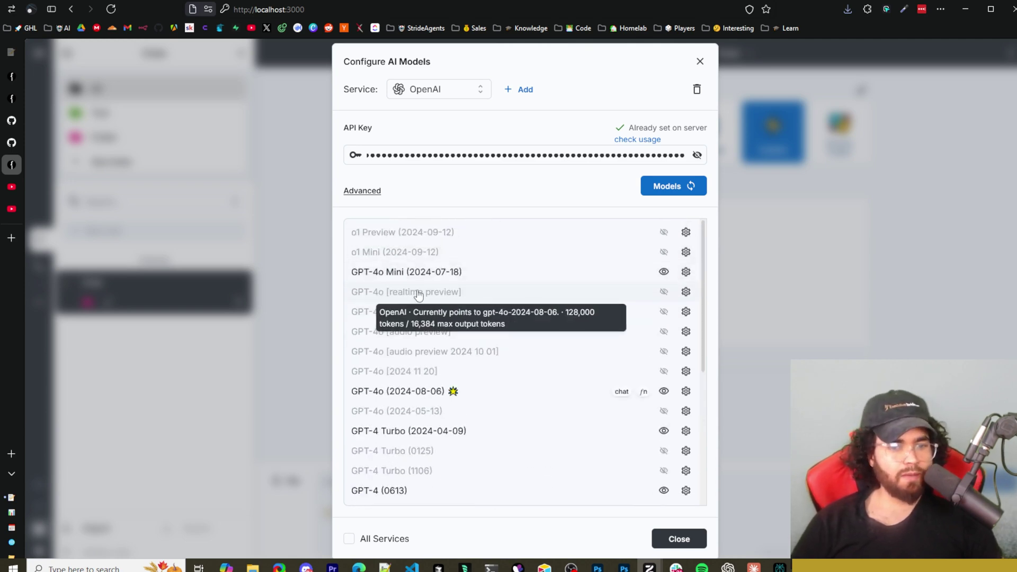
scroll(583, 343, "down", 4)
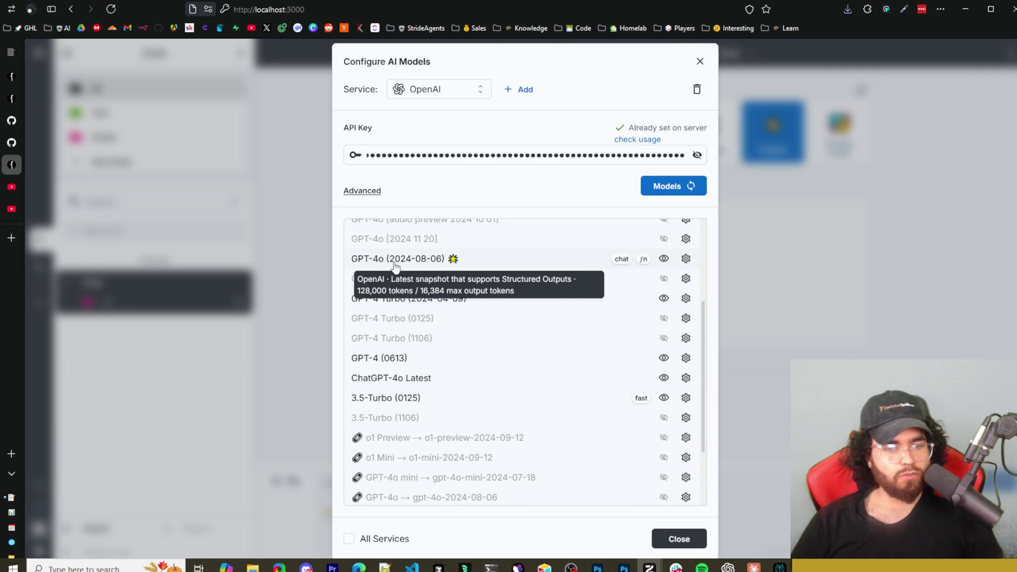
scroll(363, 325, "down", 3)
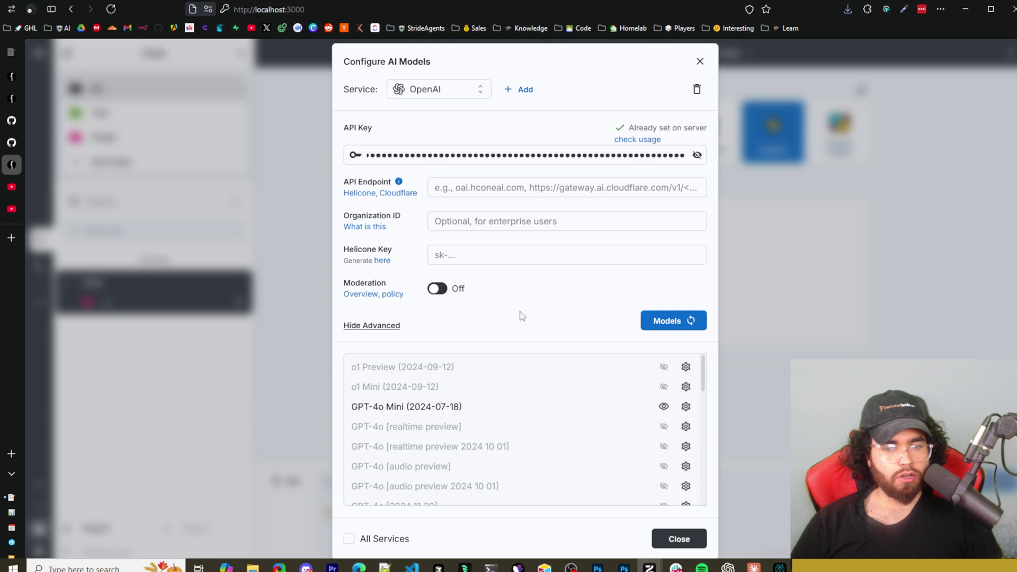
key("Escape")
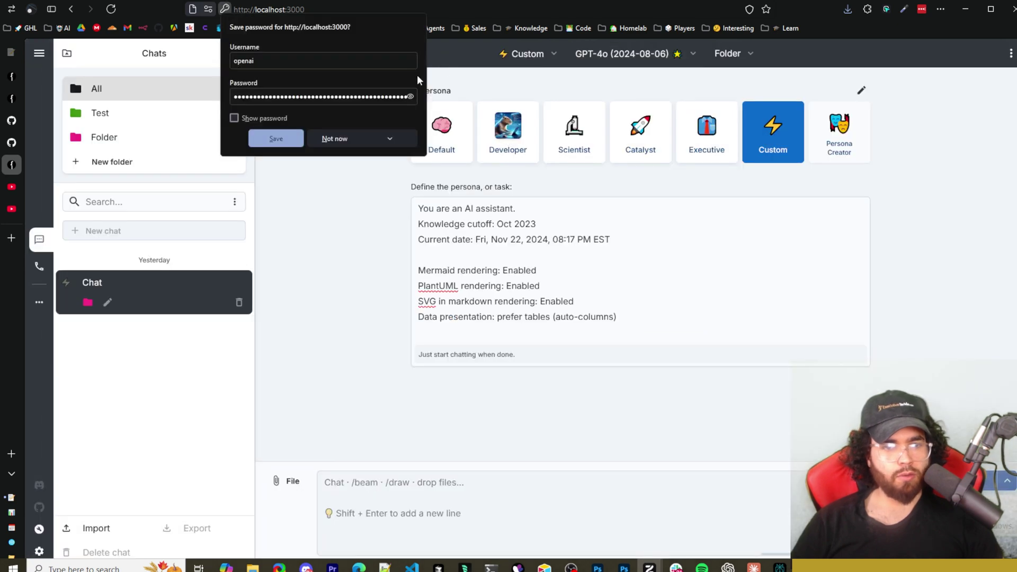
left_click(352, 139)
Send the message "hi" in the chat and highlight the GPT-4o reply.
left_click(603, 55)
left_click(472, 442)
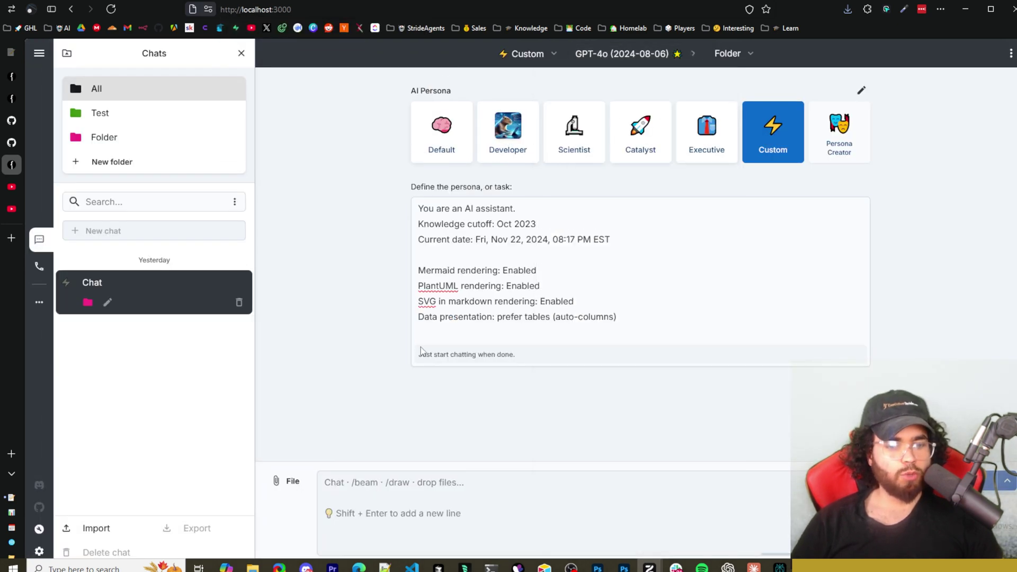
left_click(524, 478)
type("hi")
key("Return")
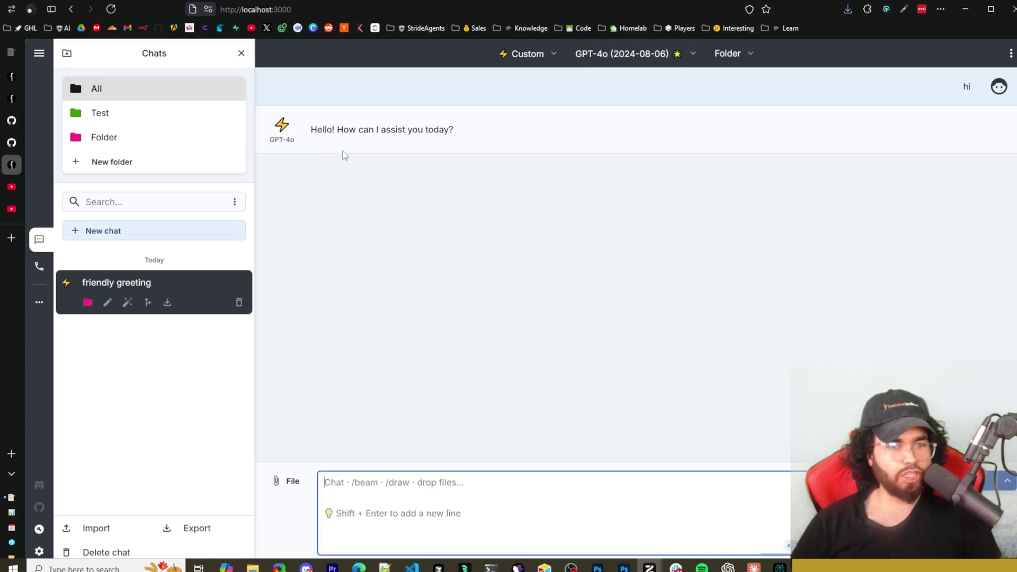
left_click_drag(308, 139, 393, 143)
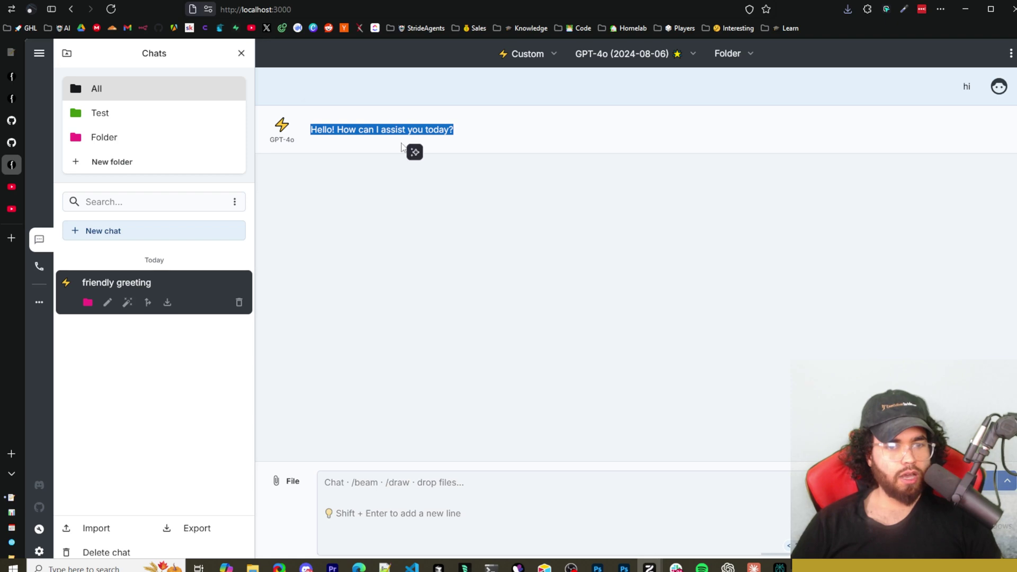
left_click(415, 152)
left_click(475, 493)
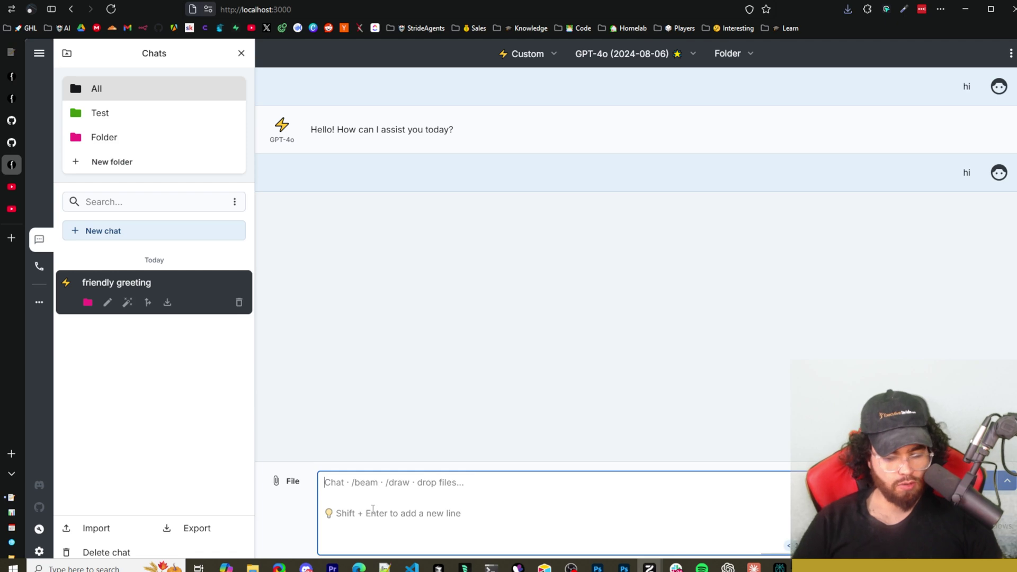
Launch Beam mode from the chat with the /beam command.
type("/bea,")
key("BackSpace")
type("m")
key("Return")
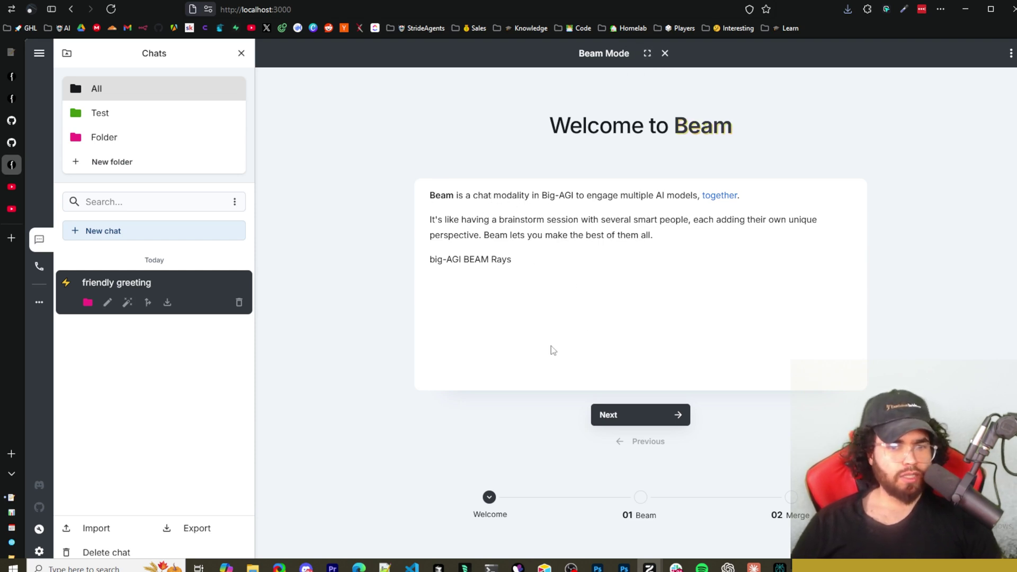
Go through the Beam introduction's Beam and Merge pages and start Beam.
left_click(676, 415)
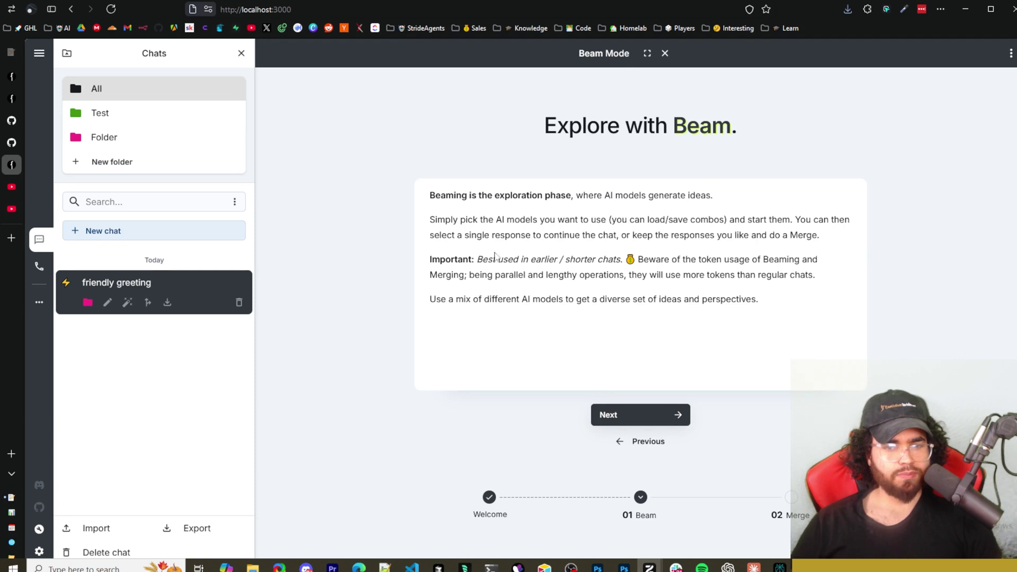
left_click(665, 409)
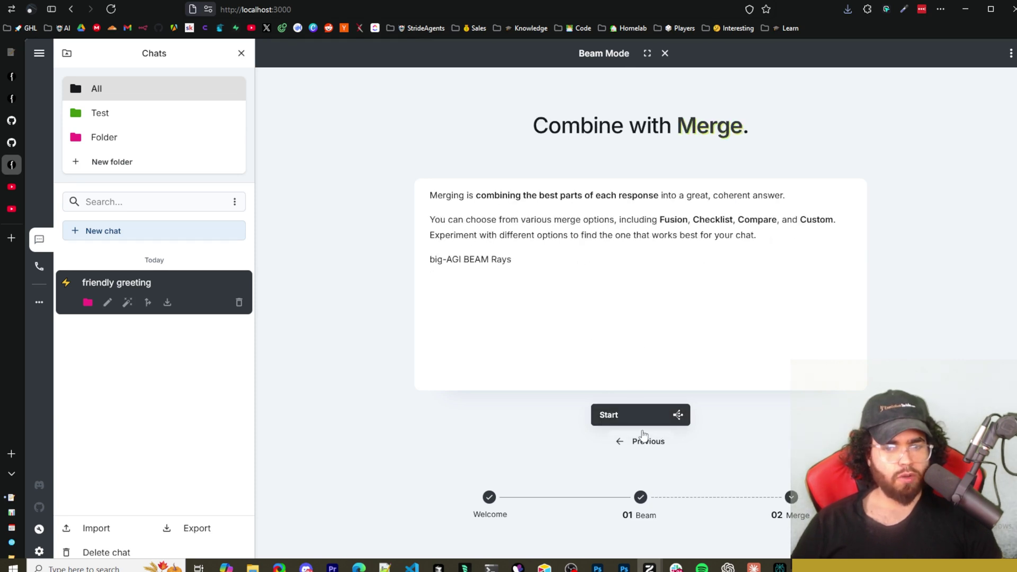
left_click(608, 414)
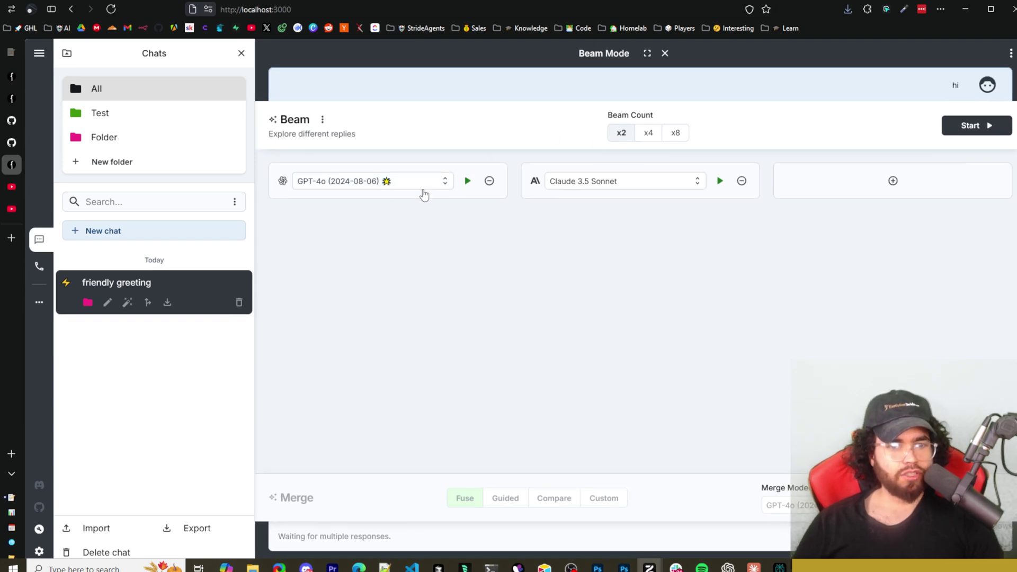
Look through the models available for the first beam, keeping GPT-4o (2024-08-06) selected.
left_click(396, 186)
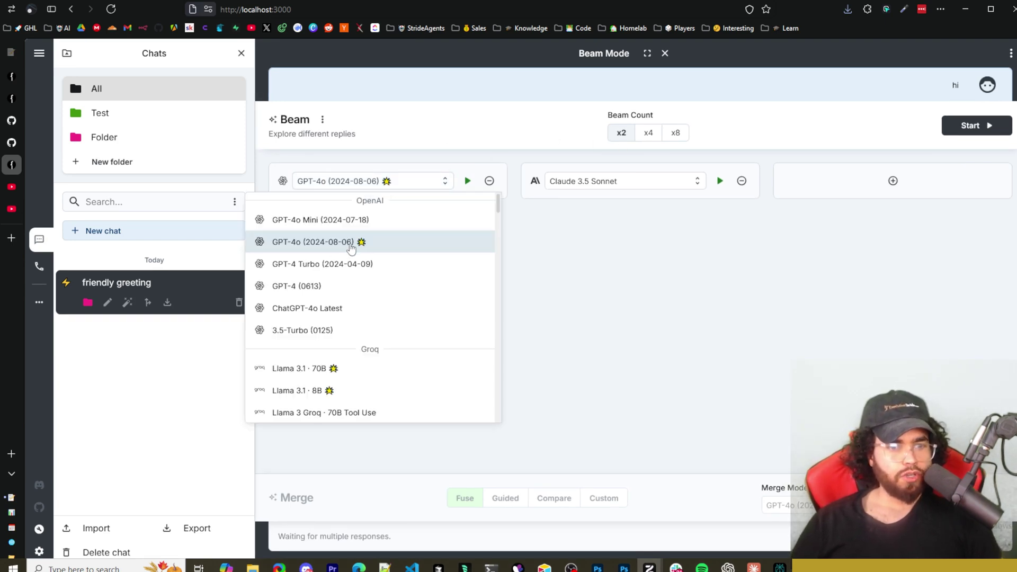
left_click(413, 242)
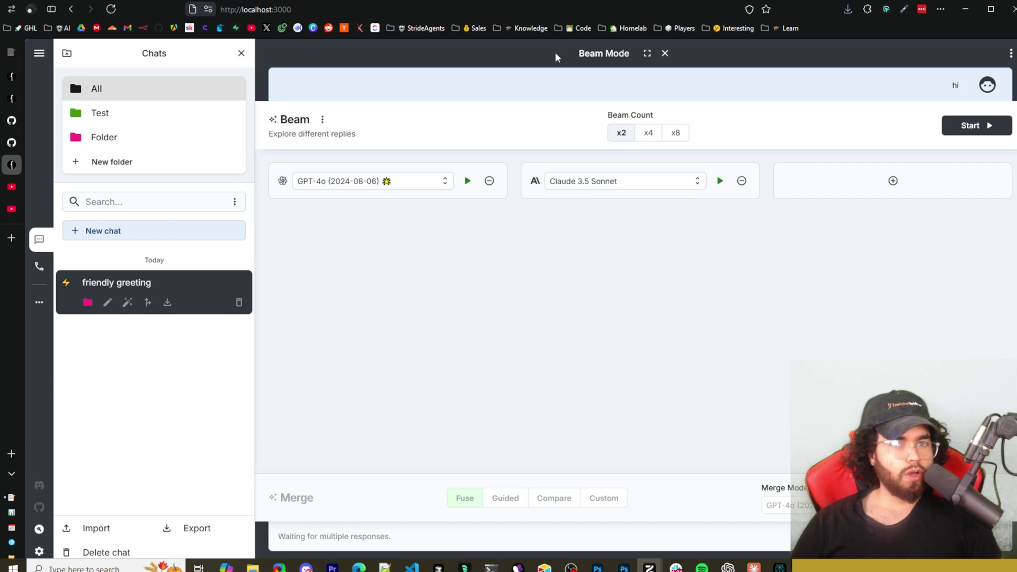
left_click(691, 186)
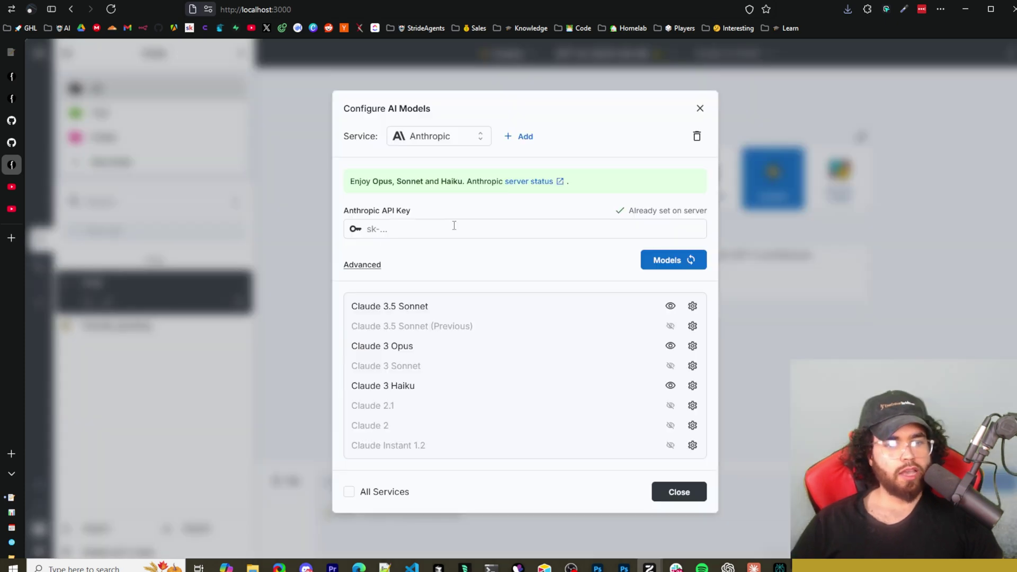
Enter the Anthropic API key in the AI models configuration and close it.
left_click(454, 225)
key("ctrl+v")
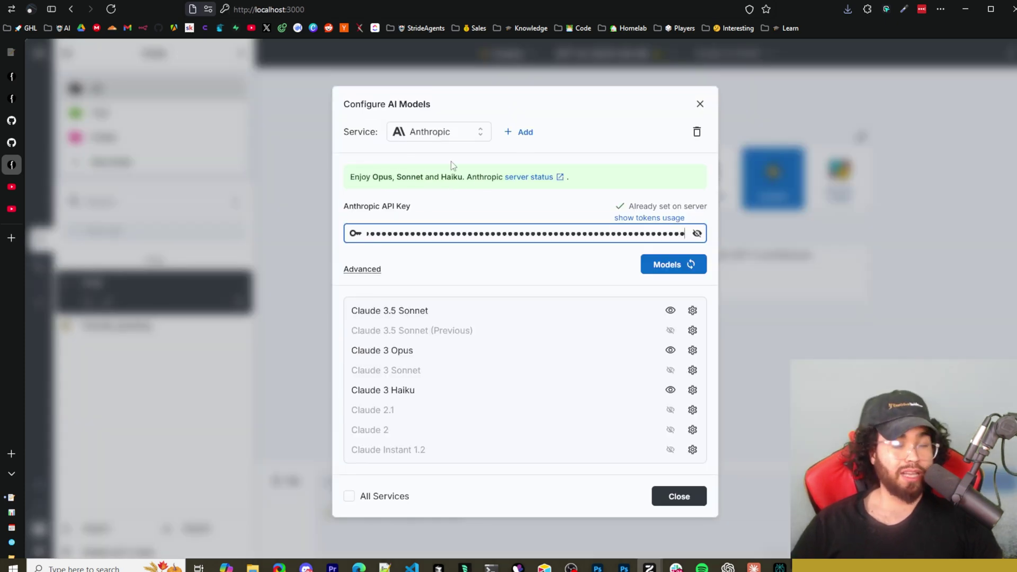
left_click(700, 105)
left_click(328, 146)
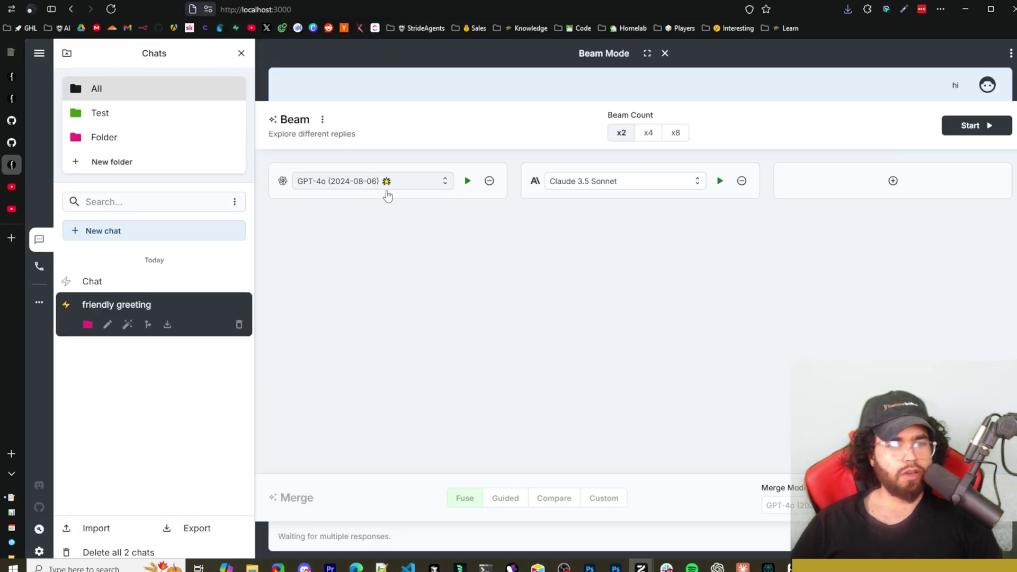
Check the model choices of both beams, keeping GPT-4o (2024-08-06) and Claude 3.5 Sonnet.
left_click(388, 185)
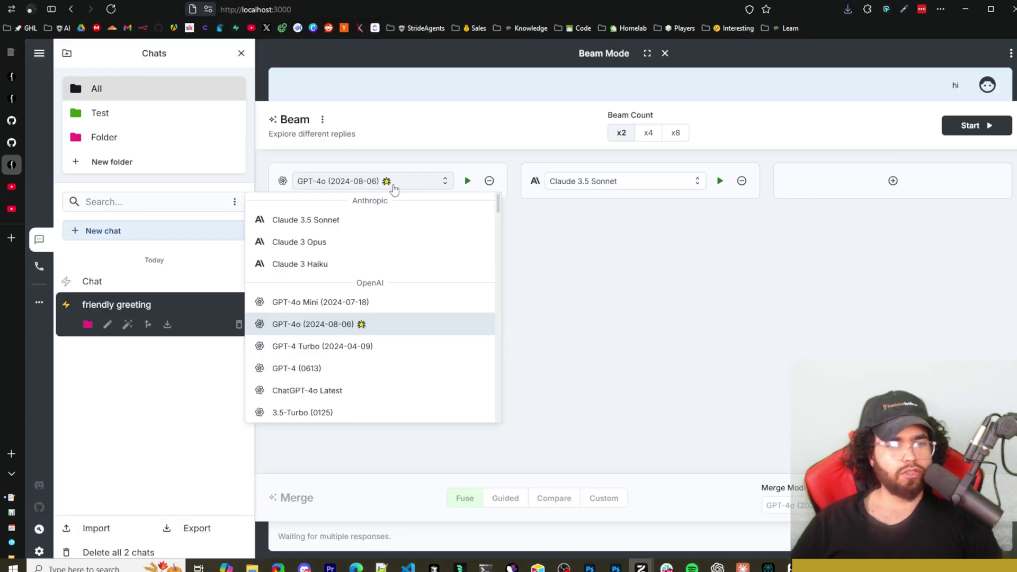
left_click(592, 295)
left_click(585, 181)
left_click(431, 234)
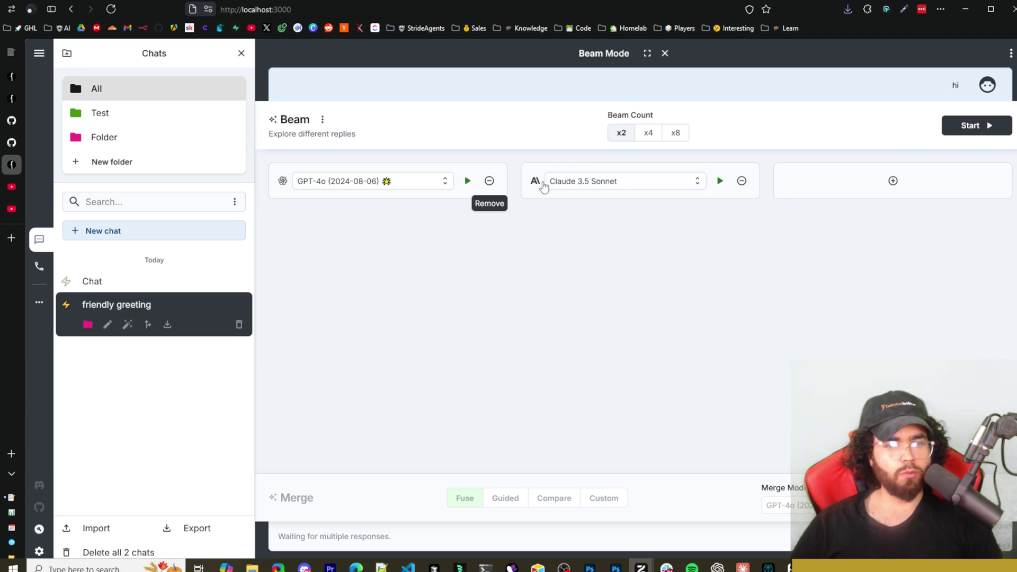
Try adding four more beams, switch the beam count to x8 and x4, and return it to x2.
left_click(877, 182)
left_click(450, 244)
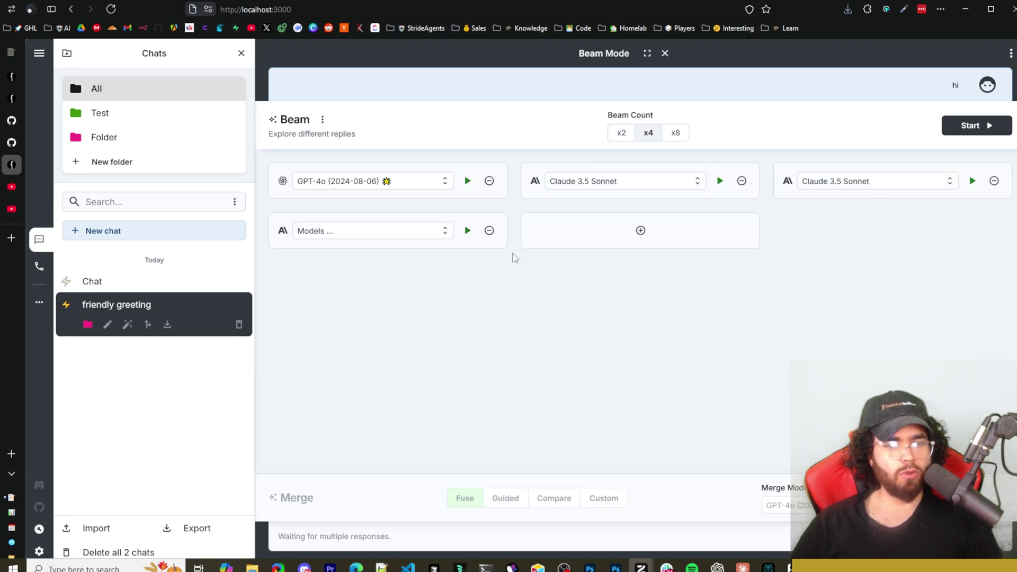
left_click(639, 245)
left_click(818, 234)
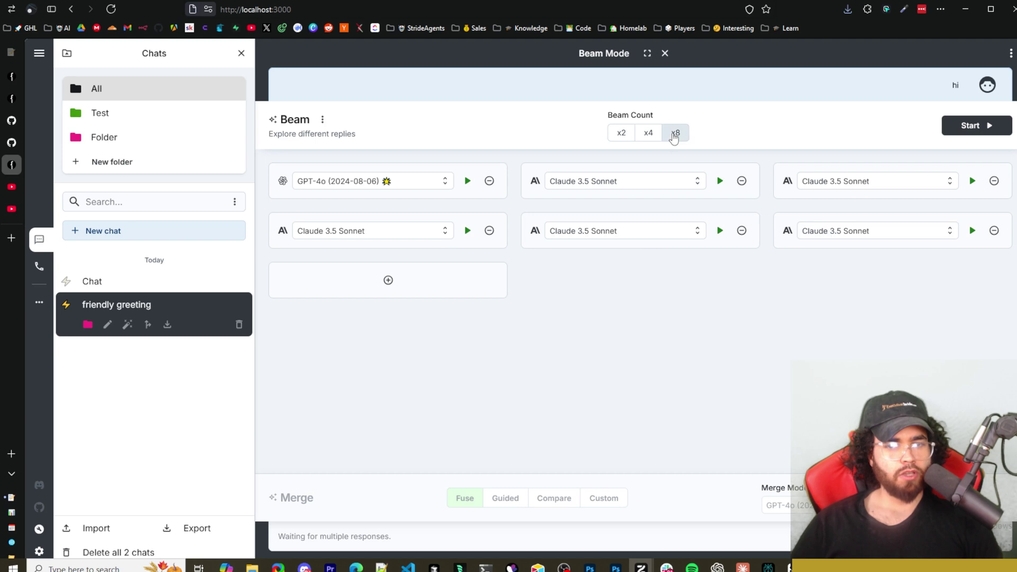
left_click(674, 132)
left_click(647, 133)
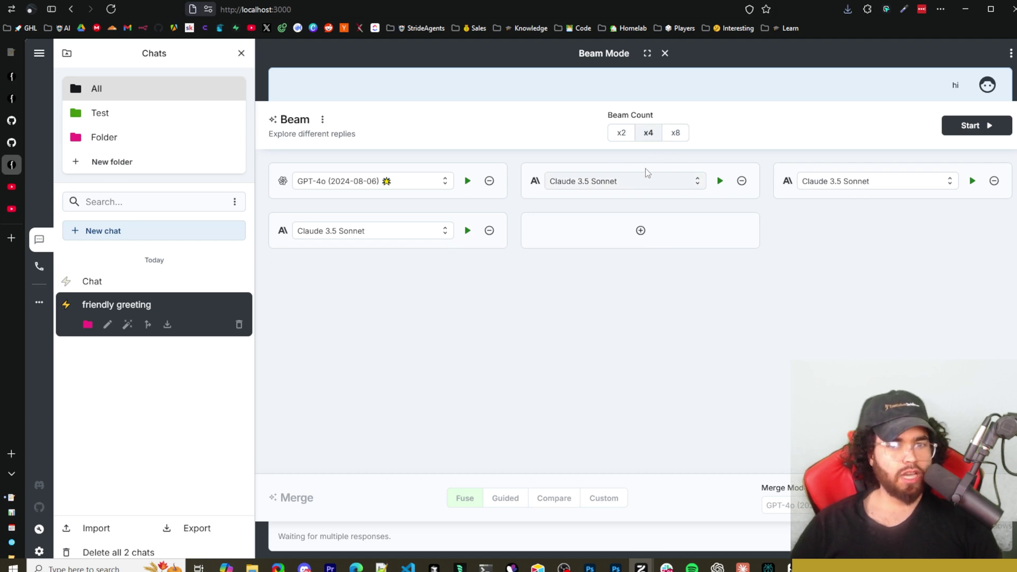
left_click(622, 133)
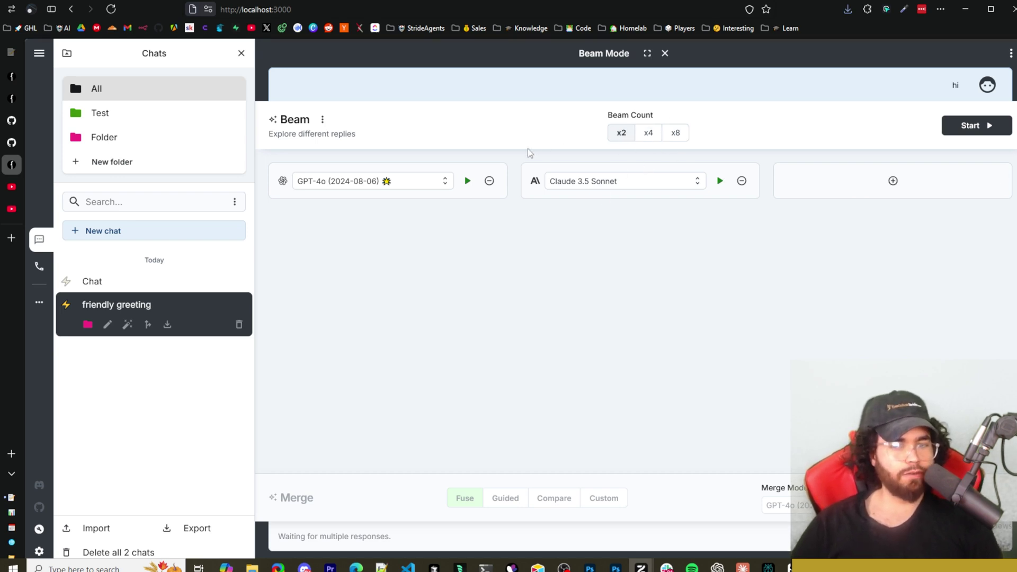
Add a third beam, try the x8 and x4 beam counts again, and reset the count to x2.
left_click(893, 181)
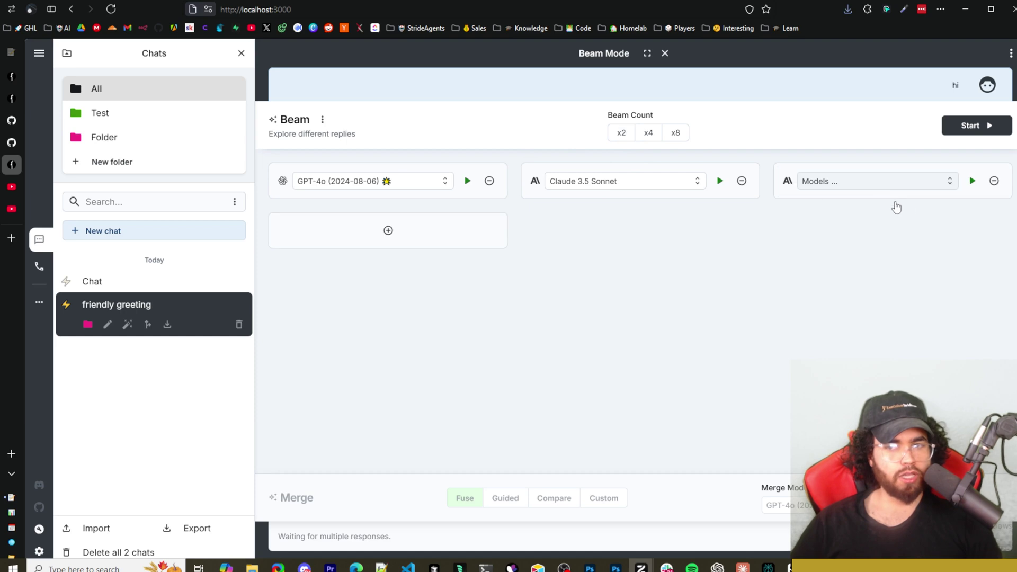
left_click(675, 133)
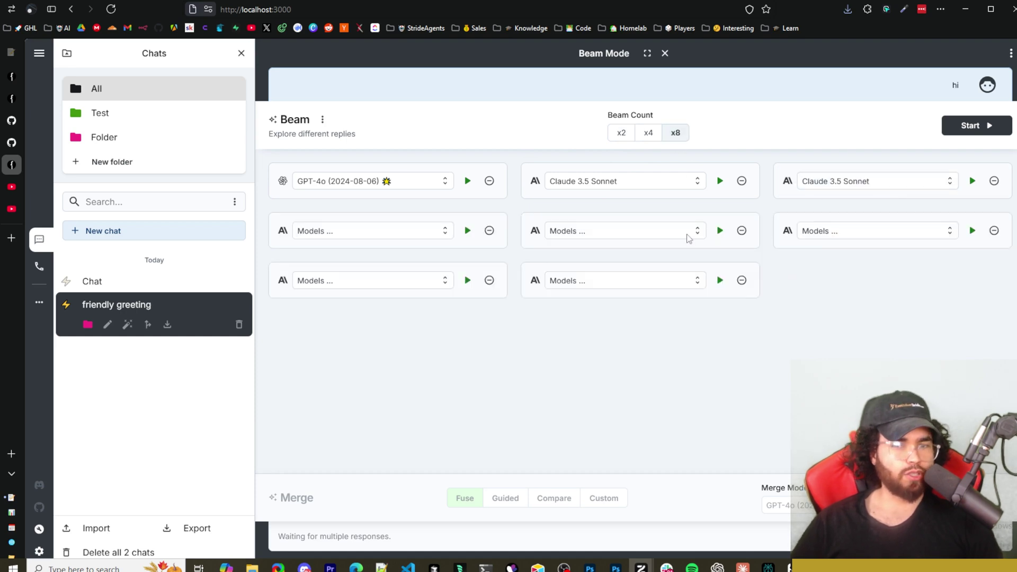
left_click(647, 132)
left_click(625, 133)
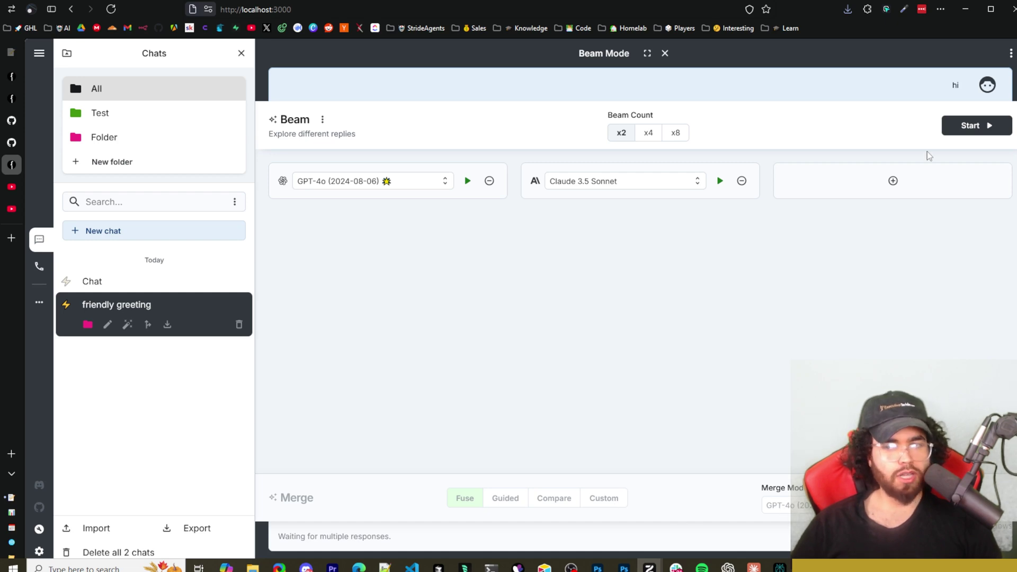
Run the GPT-4o and Claude 3.5 Sonnet beams individually and read through Claude's reply.
left_click(466, 182)
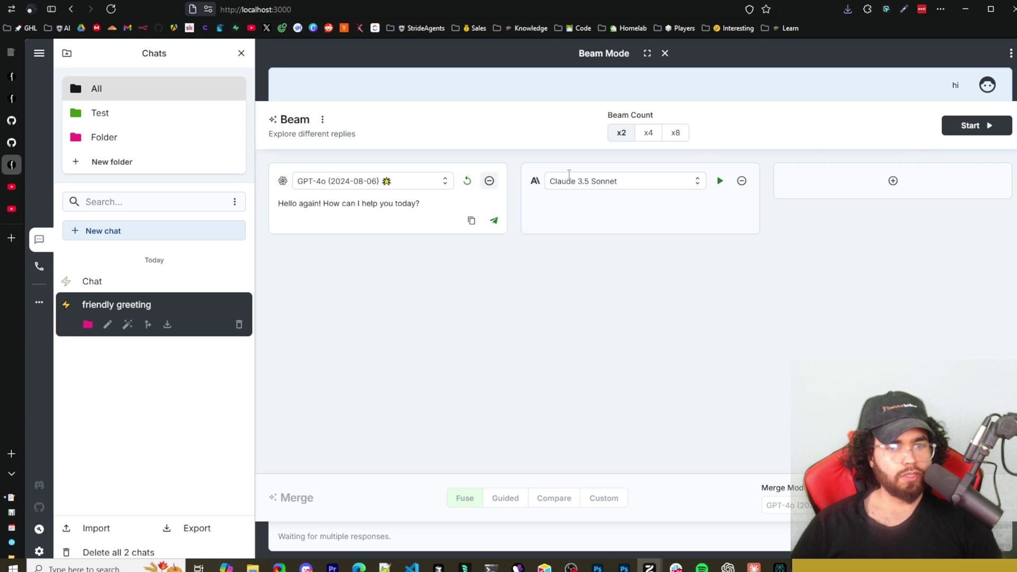
left_click(719, 181)
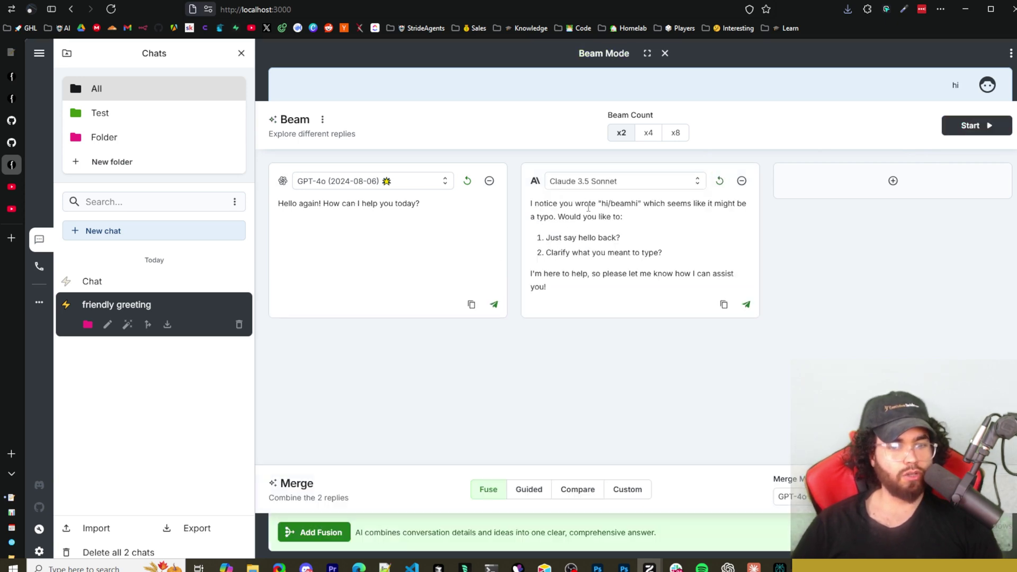
left_click_drag(553, 216, 623, 237)
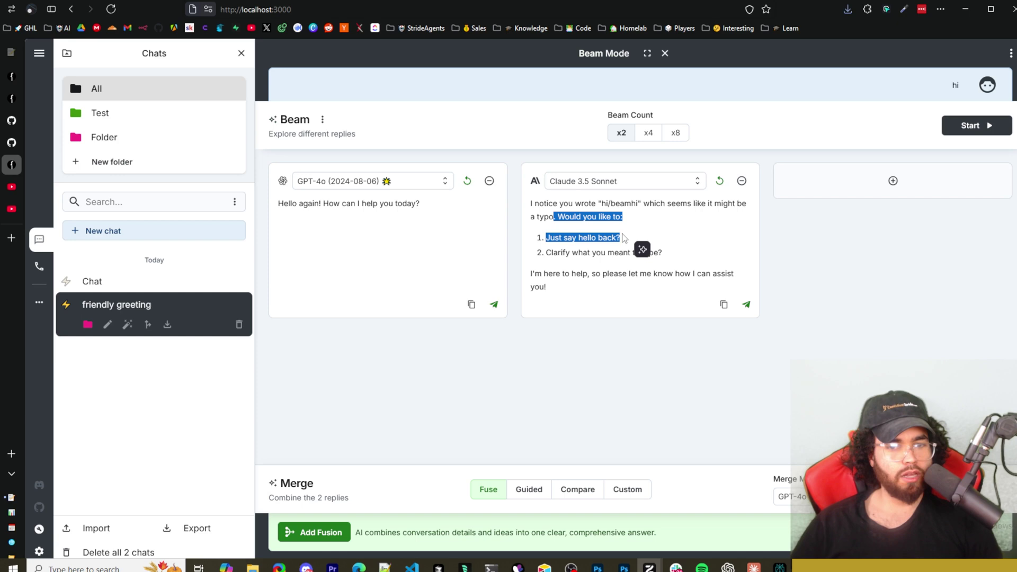
left_click(509, 216)
left_click_drag(554, 208, 600, 207)
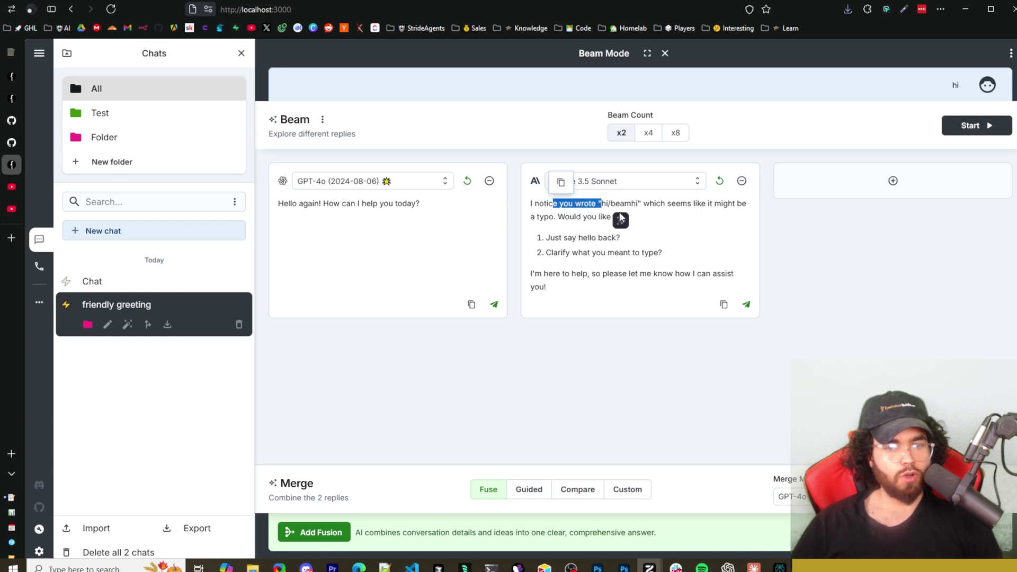
left_click(646, 204)
left_click_drag(667, 204, 710, 205)
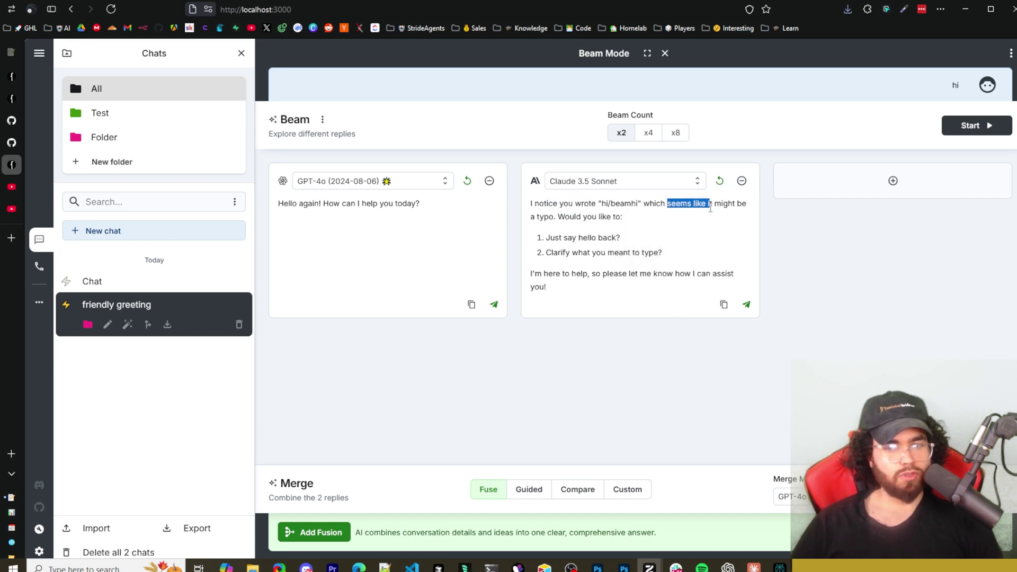
left_click(687, 216)
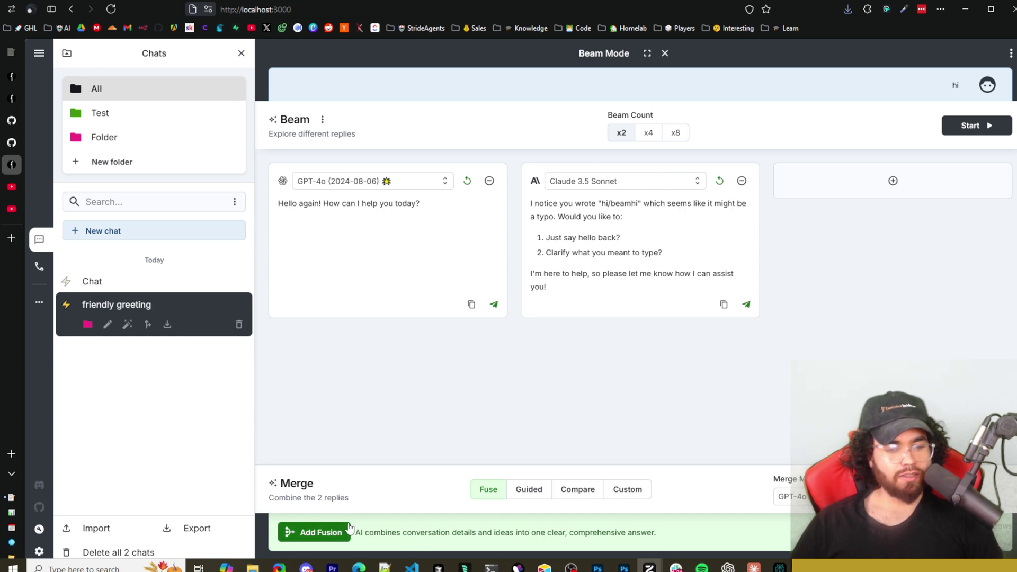
Check the merge model choices, review the Guided, Compare and Custom merge modes, and return to Fuse.
left_click(794, 497)
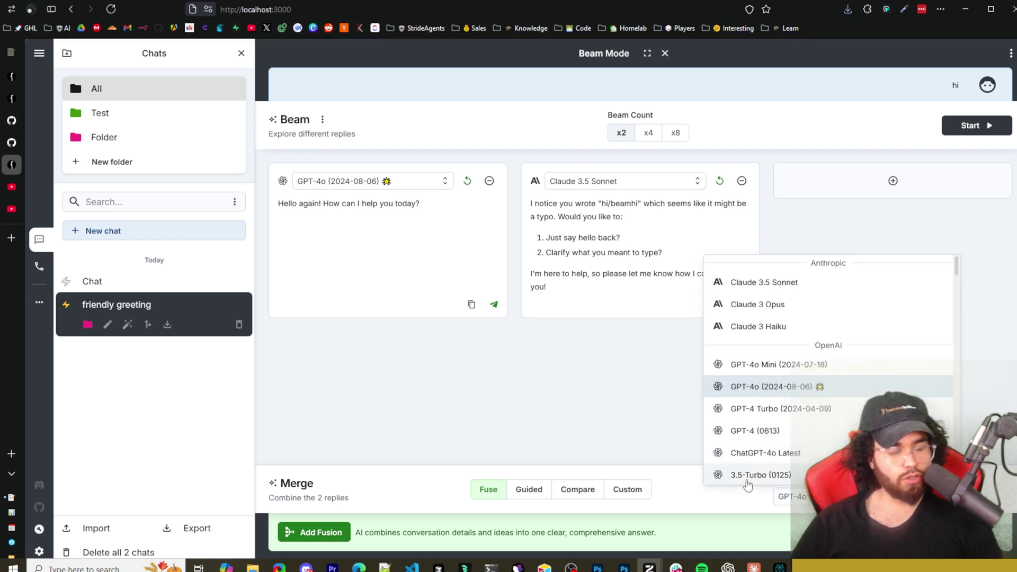
left_click(660, 483)
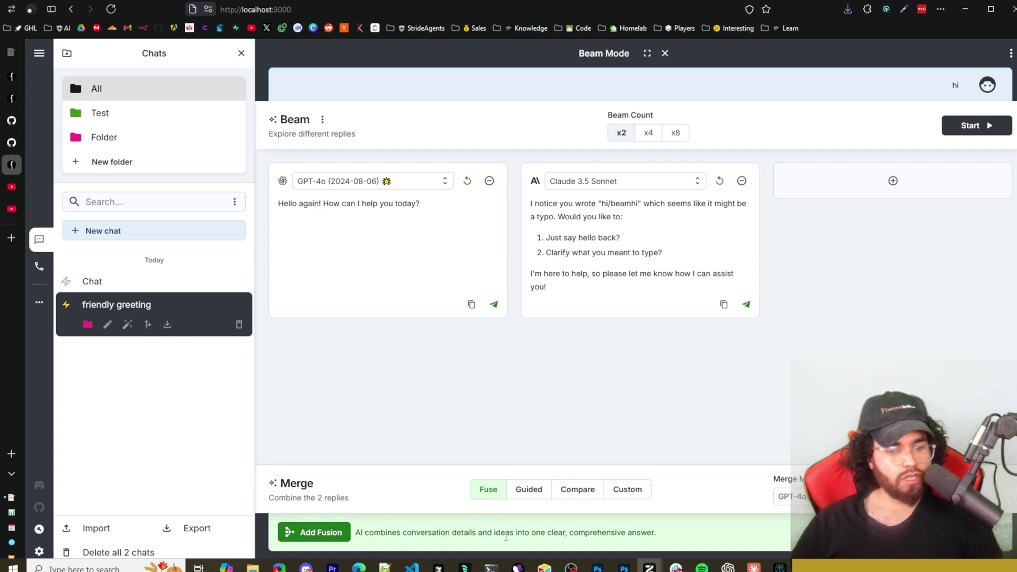
left_click(531, 493)
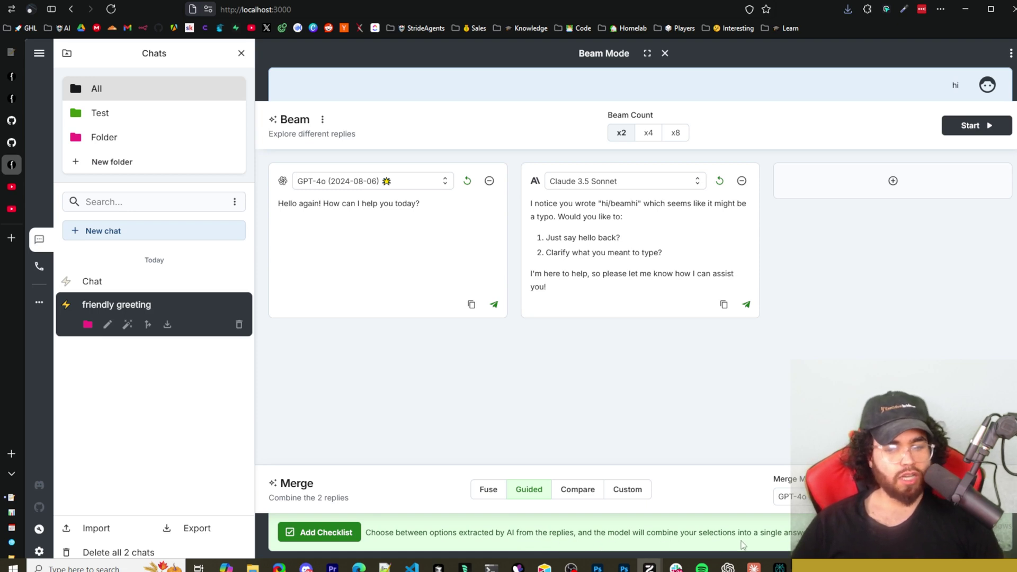
left_click(576, 491)
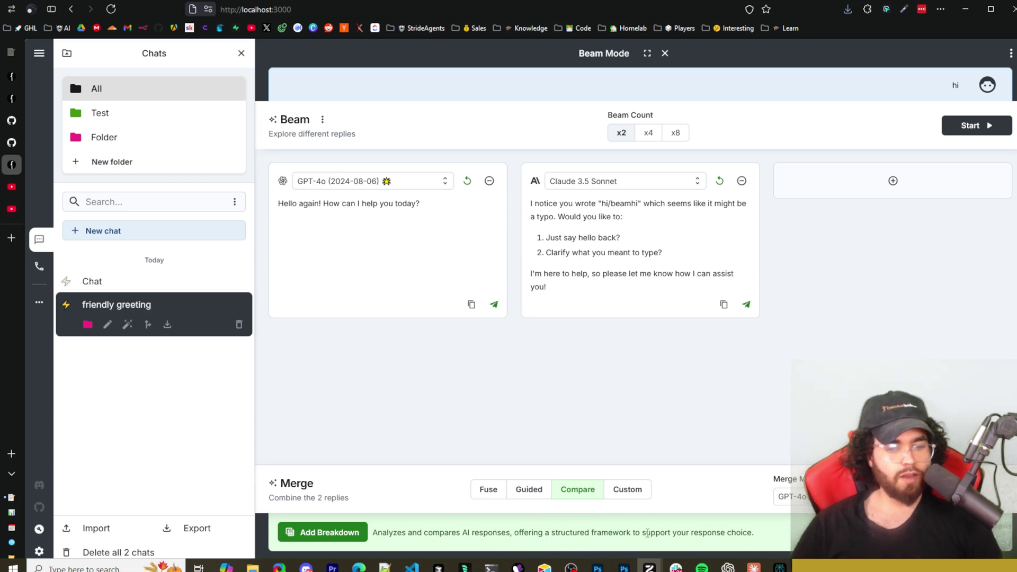
left_click(618, 497)
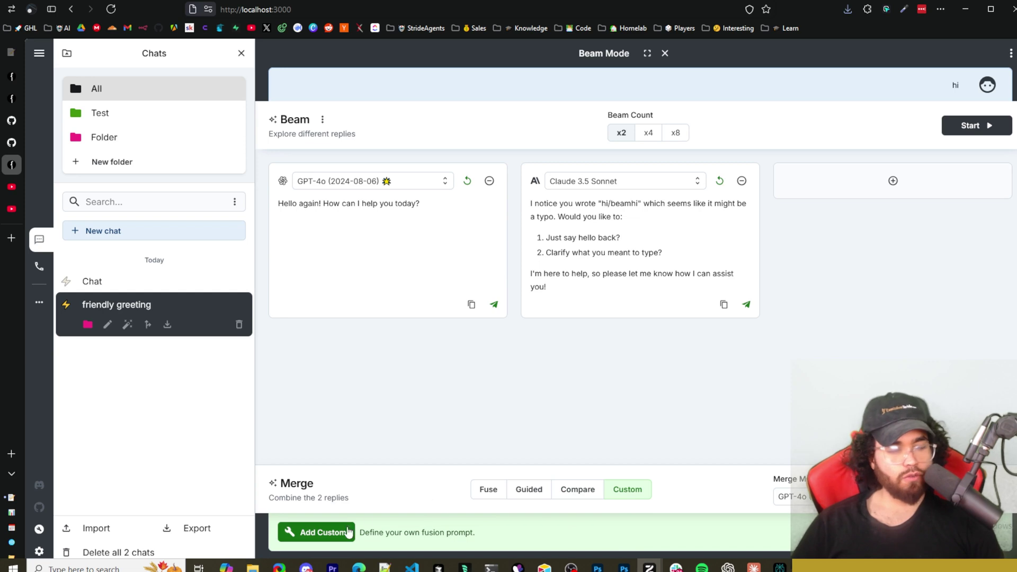
left_click(478, 498)
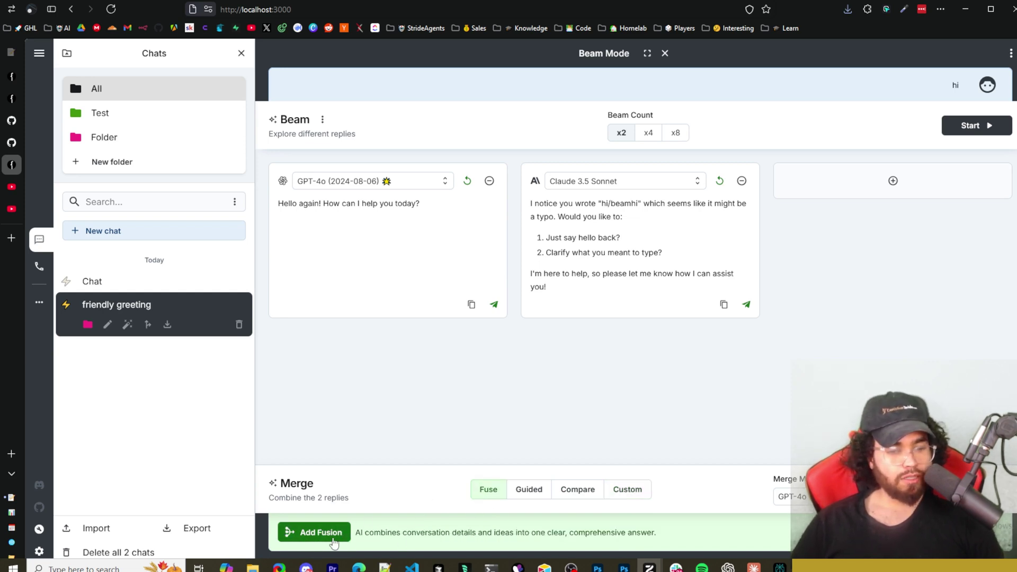
Add a fusion of the two greeting replies and compare it with the original GPT-4o and Claude 3.5 Sonnet texts.
left_click(312, 533)
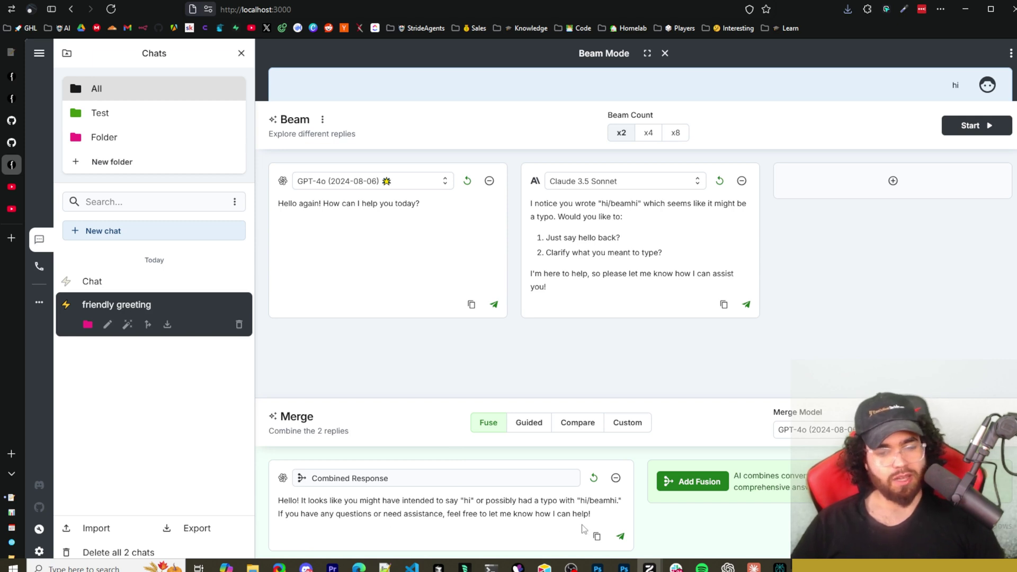
left_click_drag(292, 205, 394, 205)
left_click(353, 205)
left_click(411, 218)
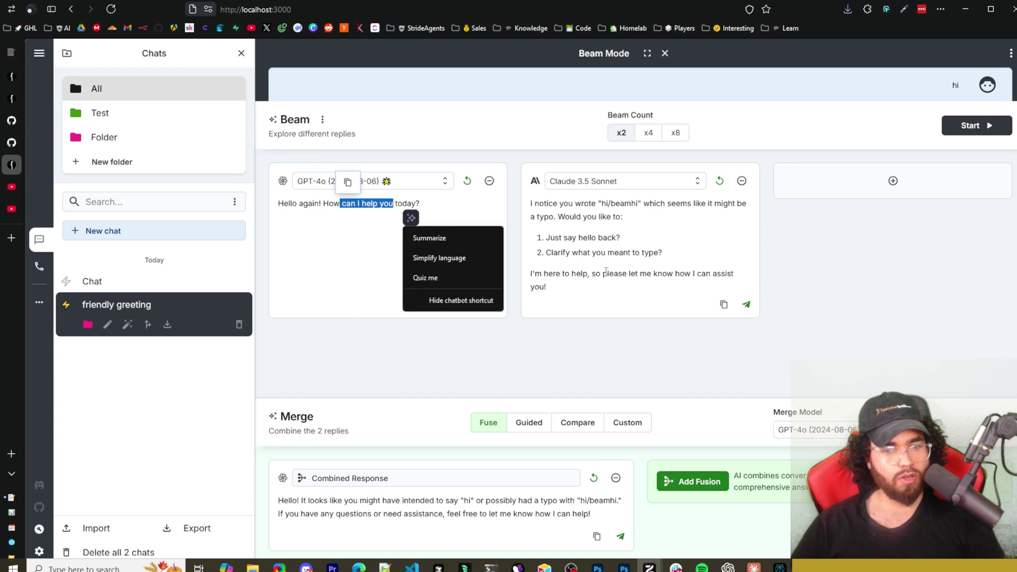
left_click(633, 283)
mouse_move(545, 275)
left_mouse_down()
mouse_move(638, 274)
mouse_move(546, 288)
left_mouse_up()
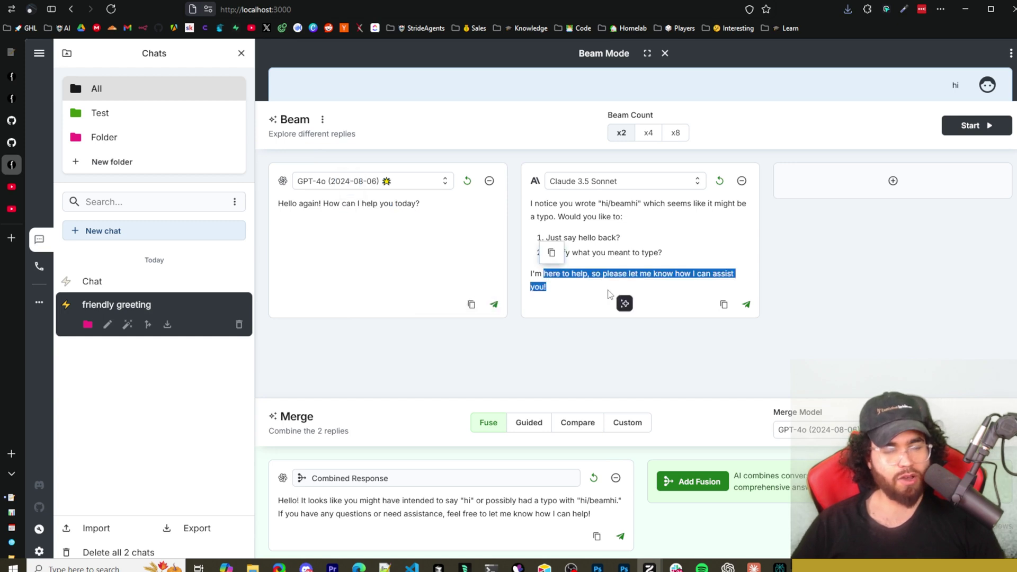
left_click(775, 199)
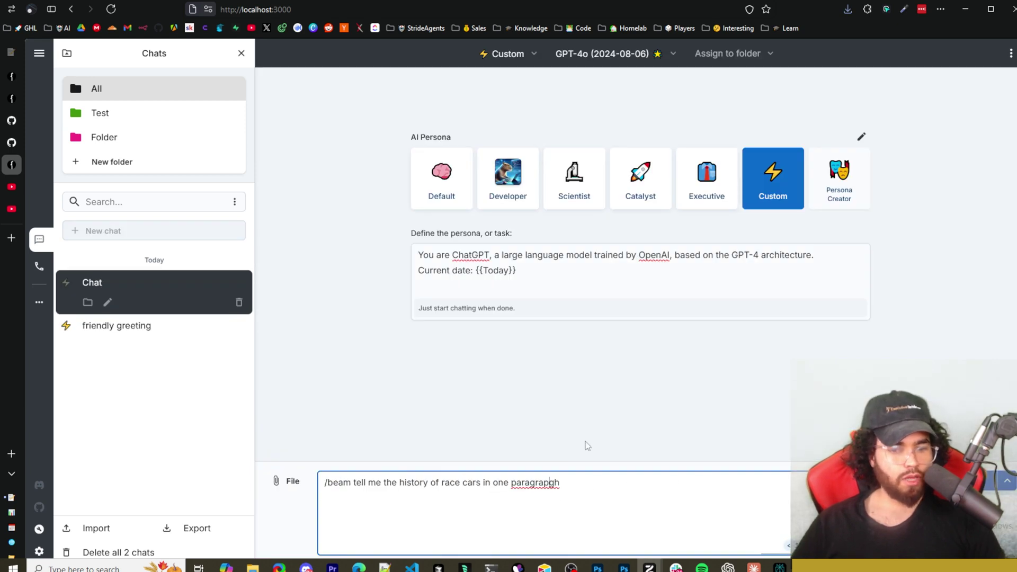
Correct the misspelled word "paragraph" and send the prompt "/beam tell me the history of race cars in one paragraph".
right_click(551, 483)
left_click(592, 231)
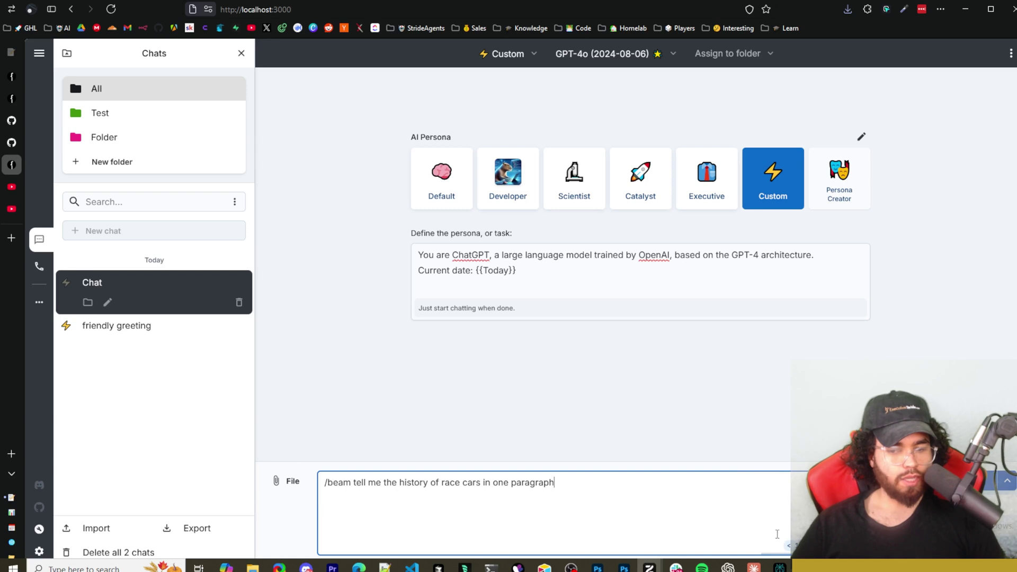
mouse_move(801, 545)
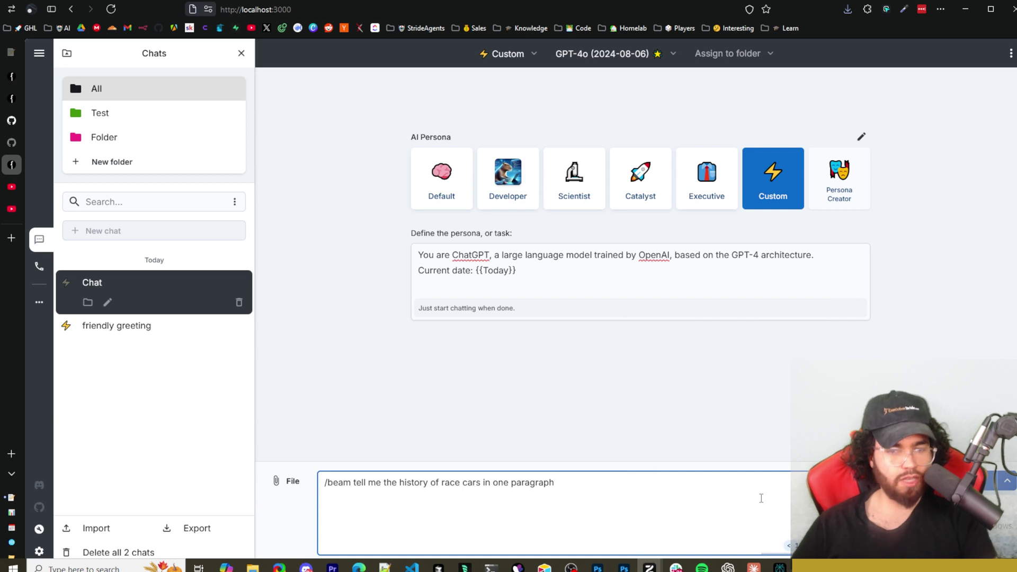
key("Return")
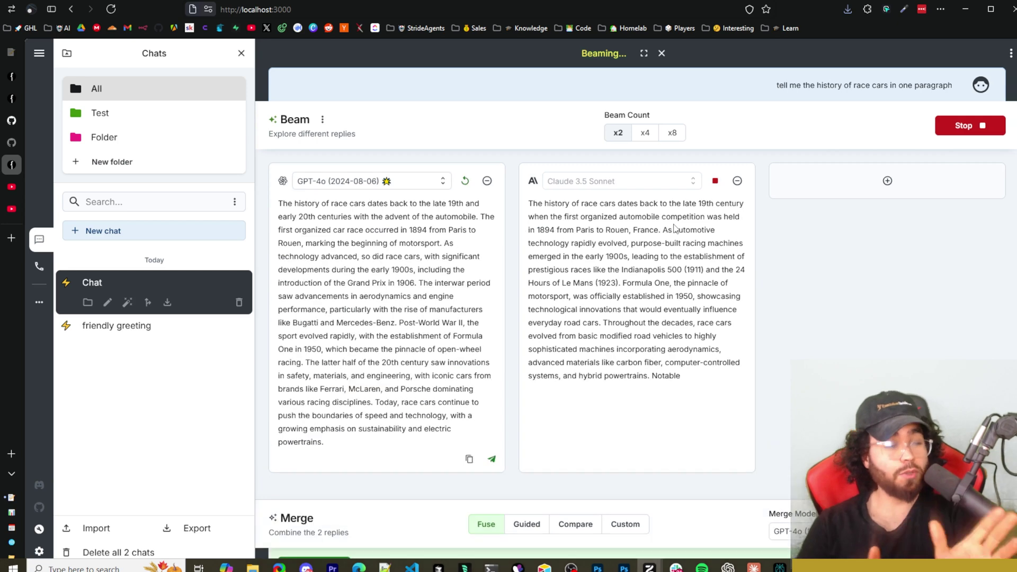
Read through the race car replies and merge them with a Fuse fusion.
left_click_drag(332, 217, 389, 313)
left_click(332, 221)
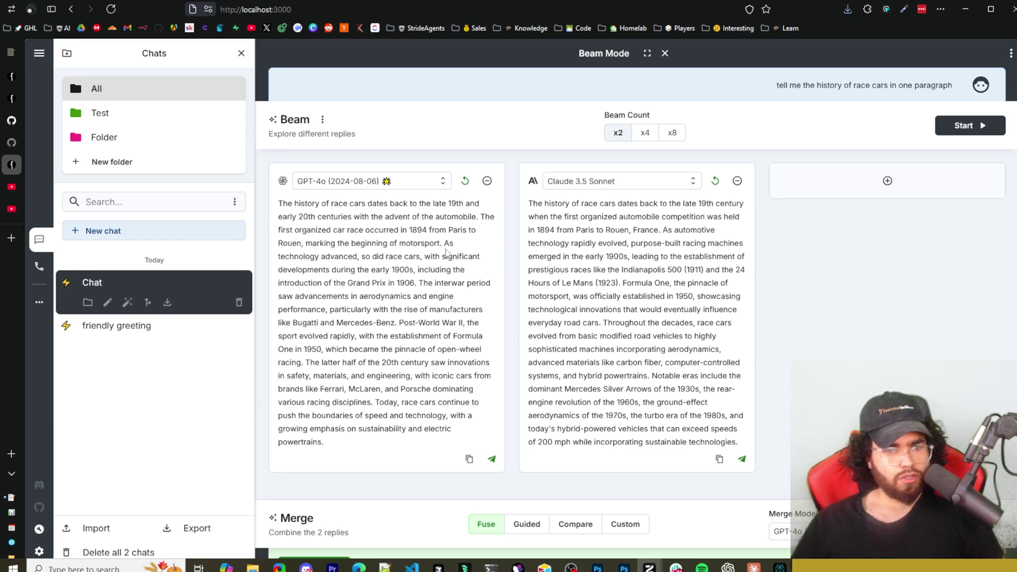
left_click_drag(469, 235, 495, 247)
left_click(496, 247)
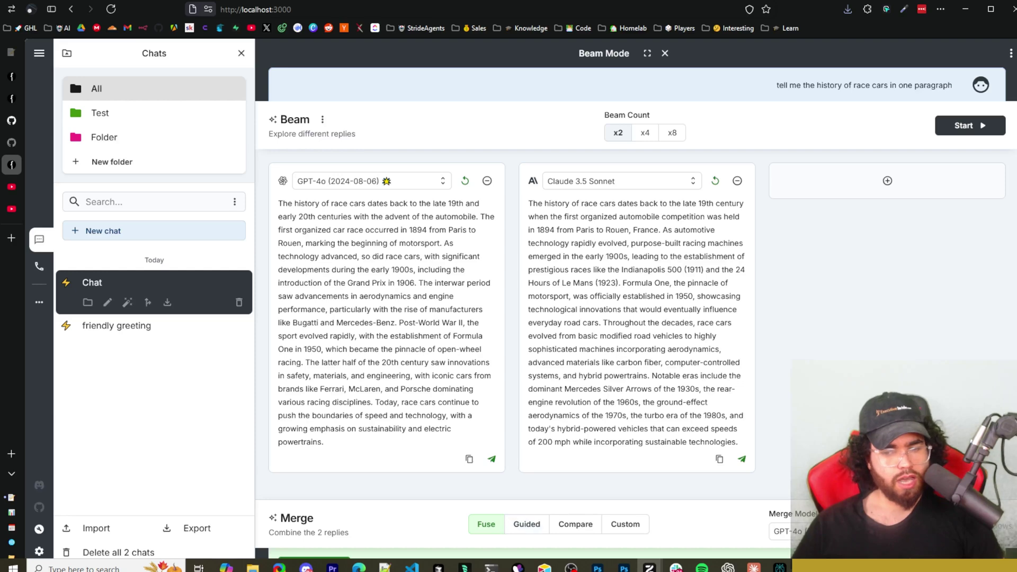
left_click(486, 523)
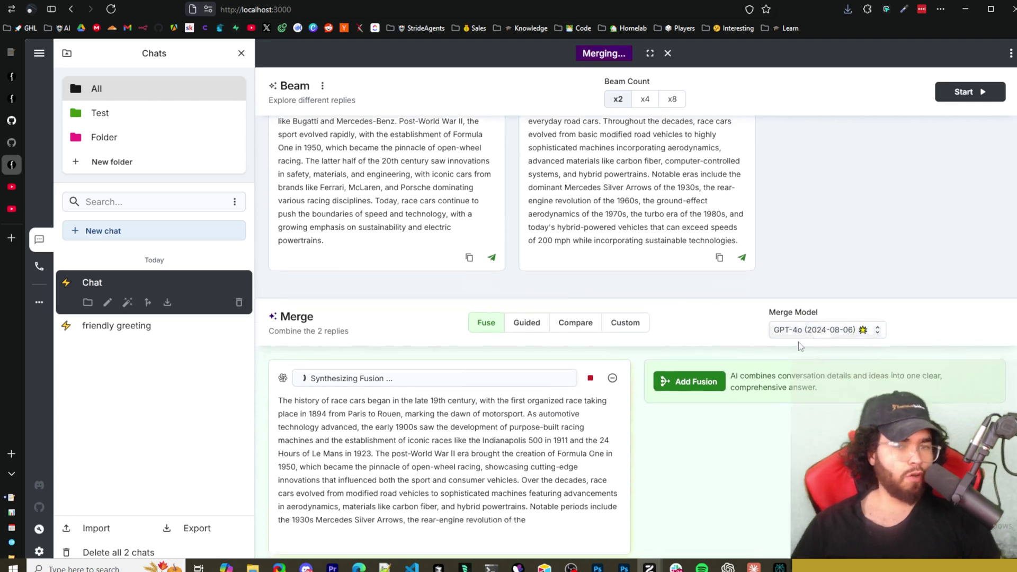
Add a third beam, browse its model choices from Groq and OpenRouter to Gemini, and remove the beam.
scroll(800, 347, "up", 5)
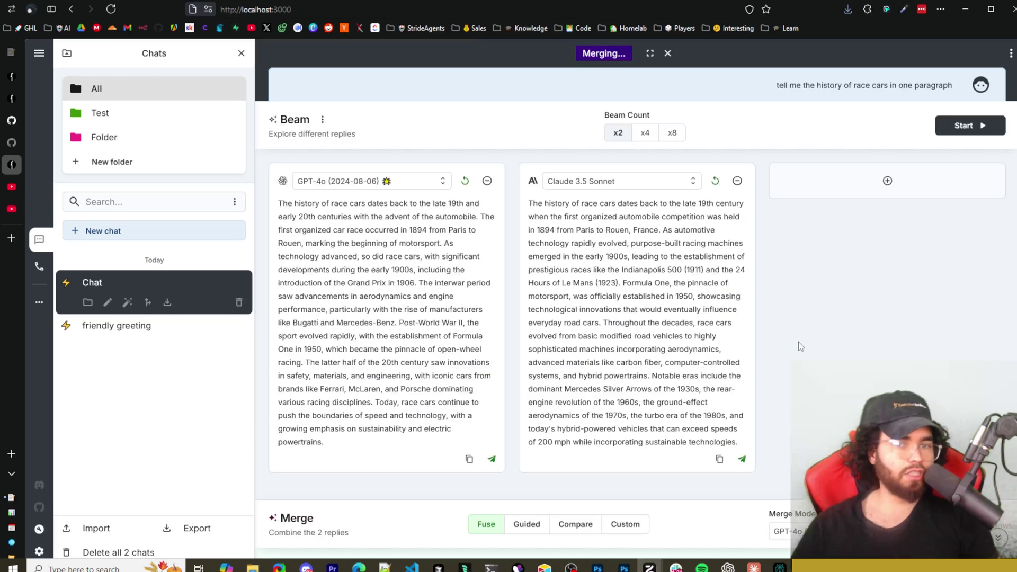
left_click(867, 198)
left_click(858, 180)
scroll(802, 296, "down", 10)
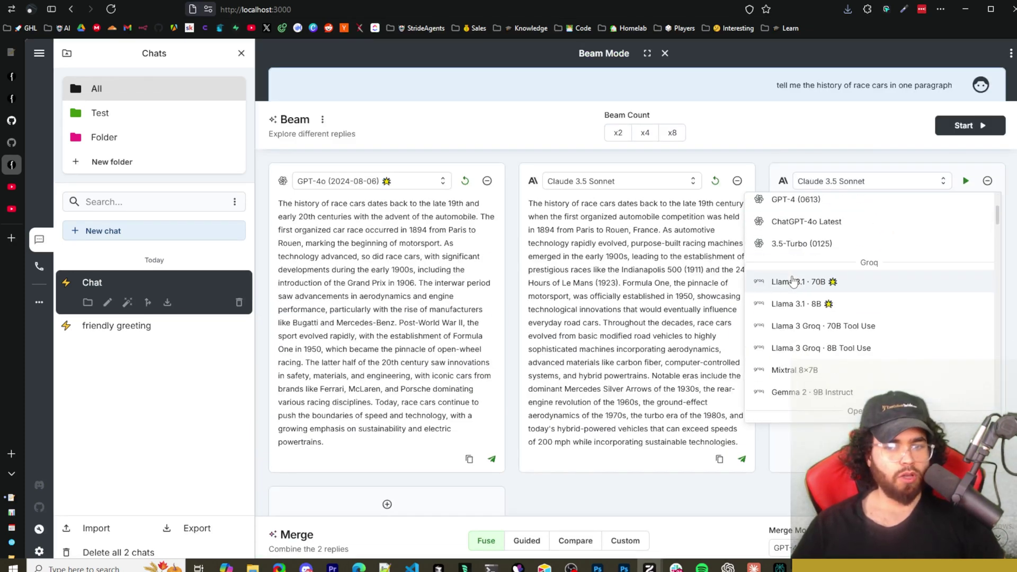
scroll(802, 297, "up", 8)
scroll(816, 286, "down", 7)
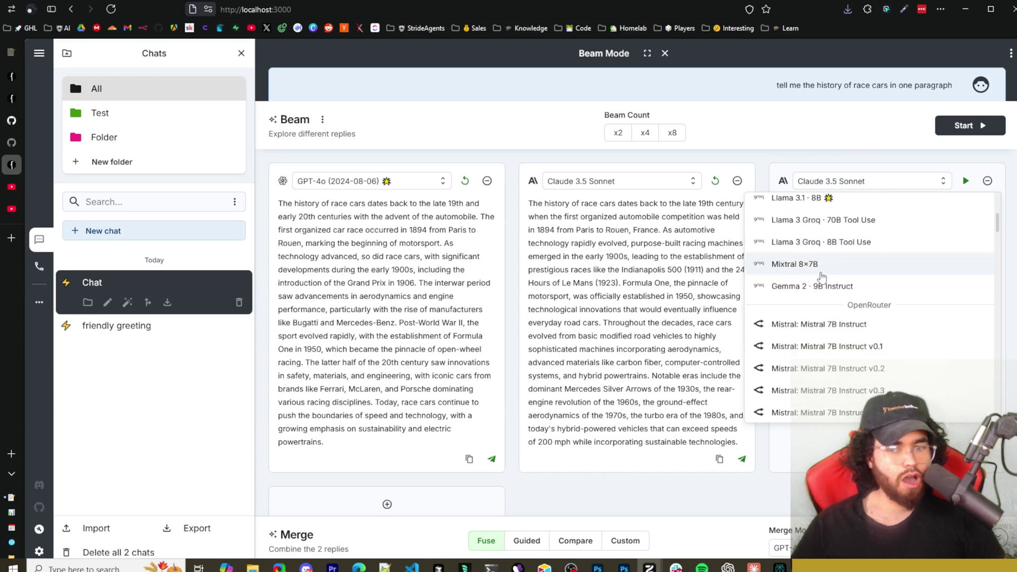
scroll(820, 278, "down", 10)
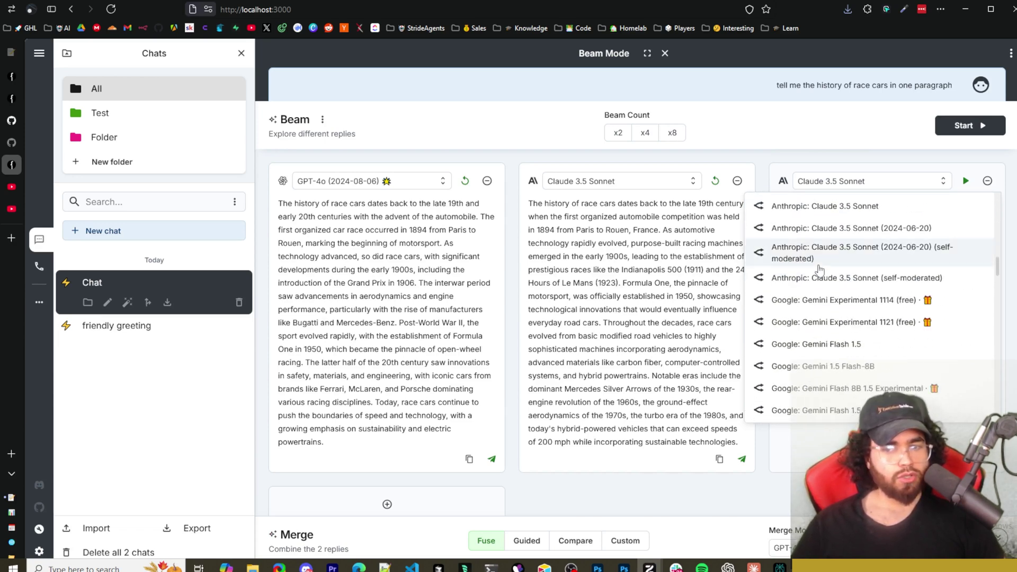
scroll(821, 273, "down", 15)
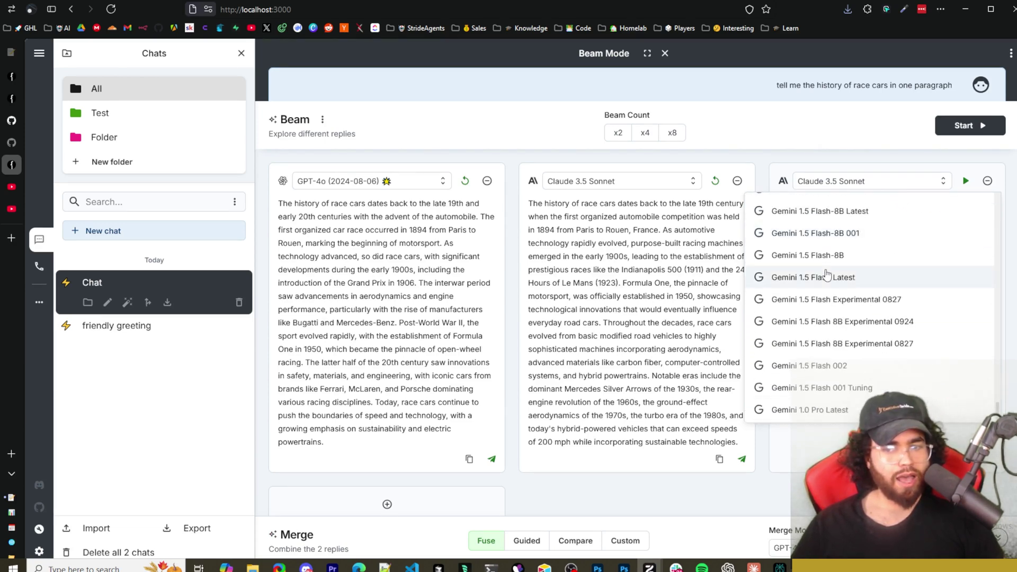
left_click(833, 152)
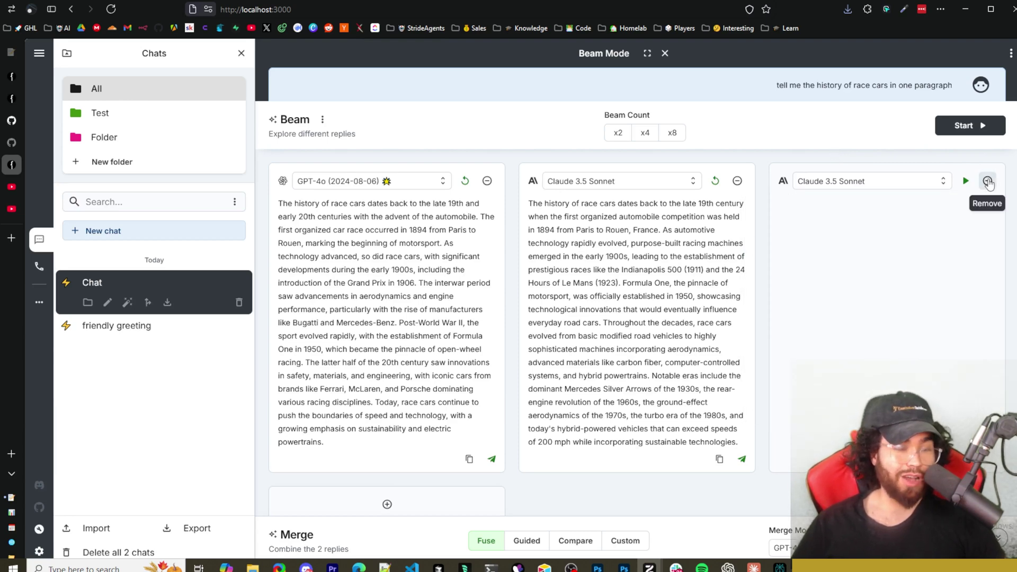
left_click(987, 182)
Copy the combined race car response, accept it as the chat's reply, and review its text in the conversation.
scroll(621, 371, "down", 5)
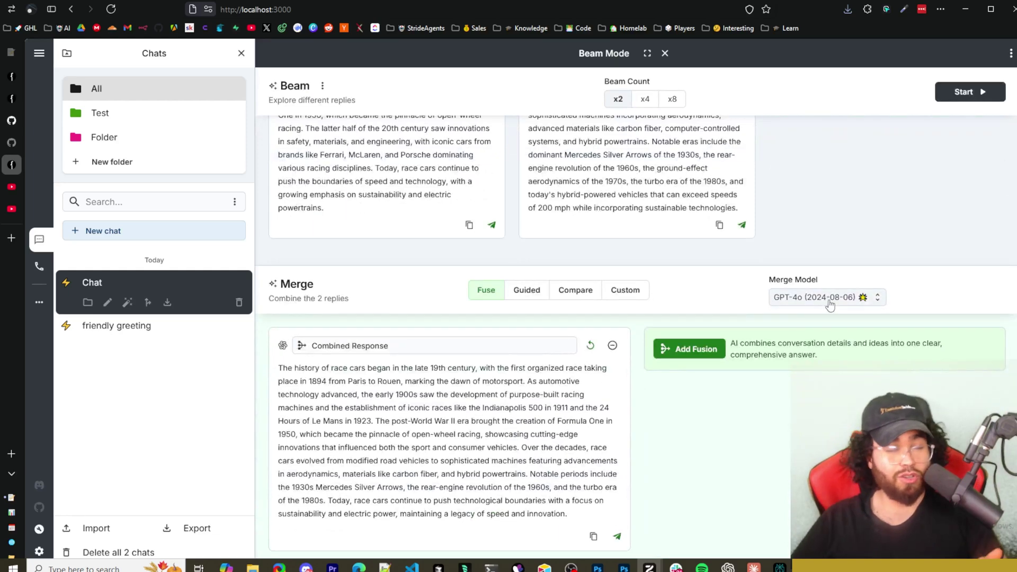
left_click_drag(278, 373, 573, 500)
left_click(593, 537)
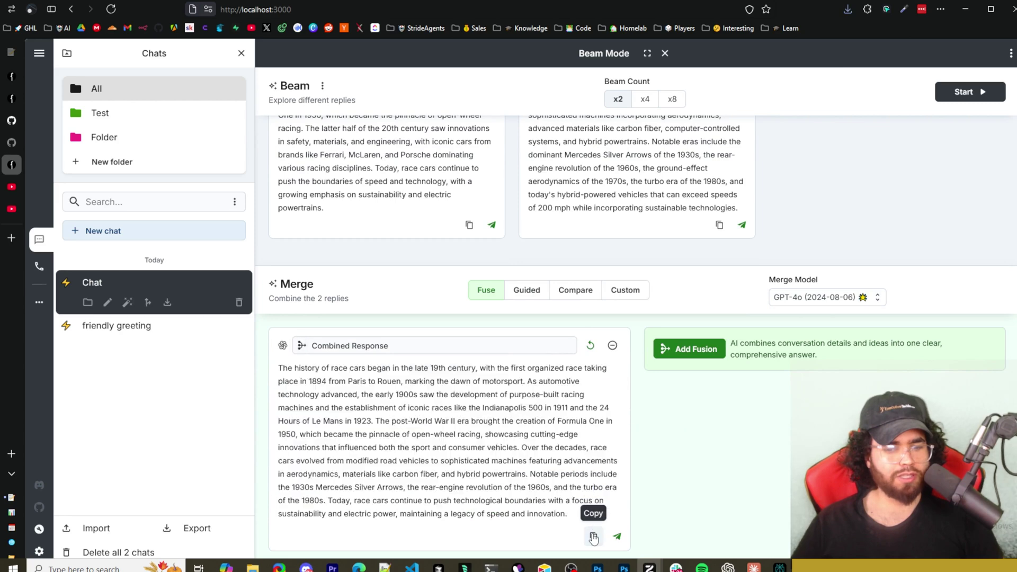
left_click(616, 537)
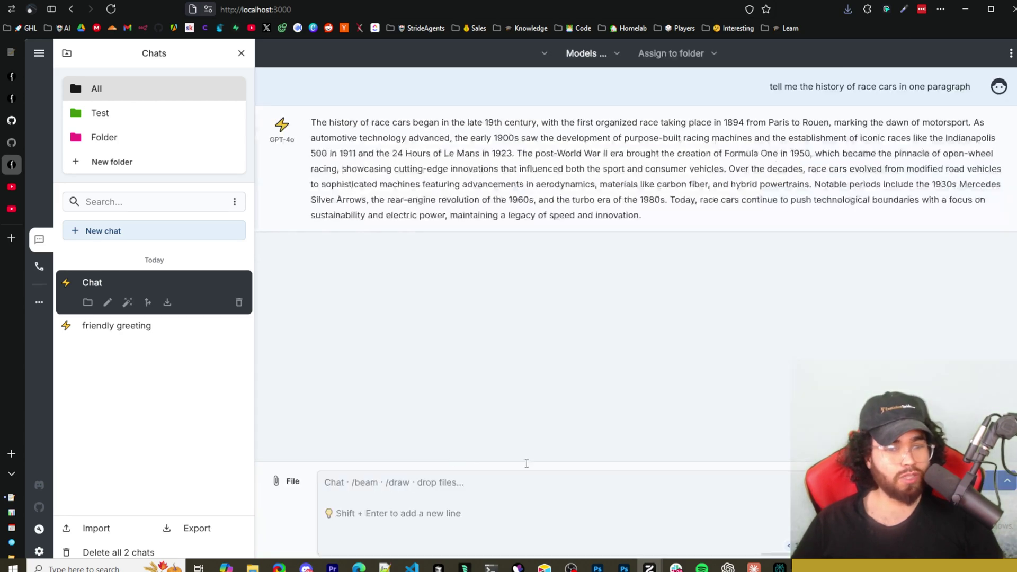
left_click_drag(413, 122, 756, 300)
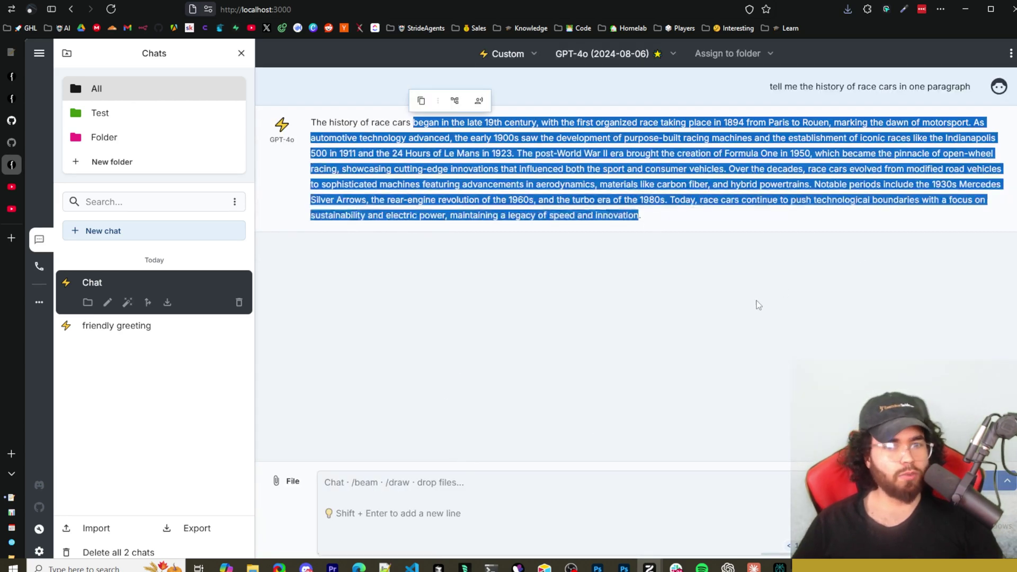
left_click(757, 300)
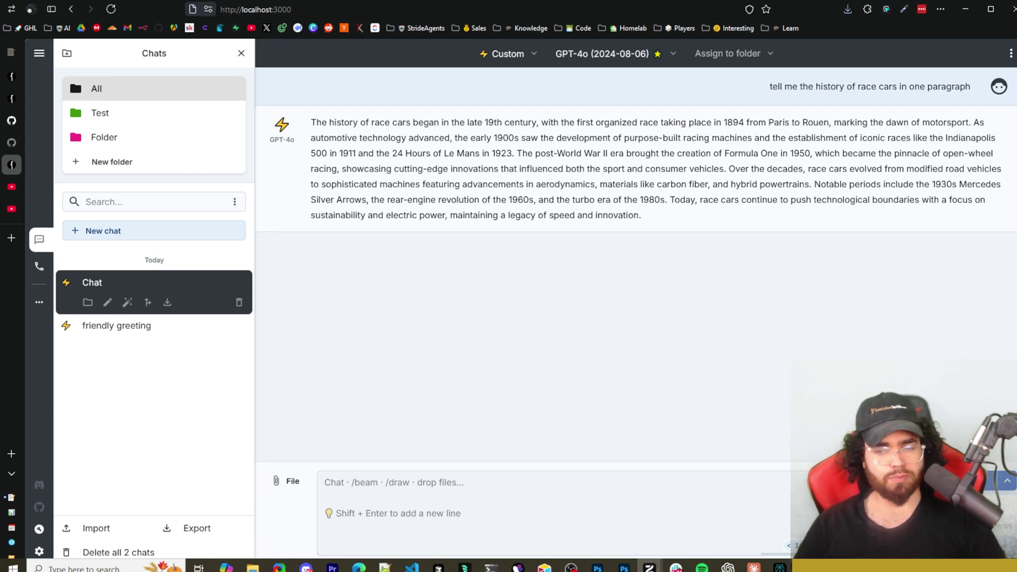
Generate an image in the chat with the command "/draw apple".
left_click(556, 498)
type("/")
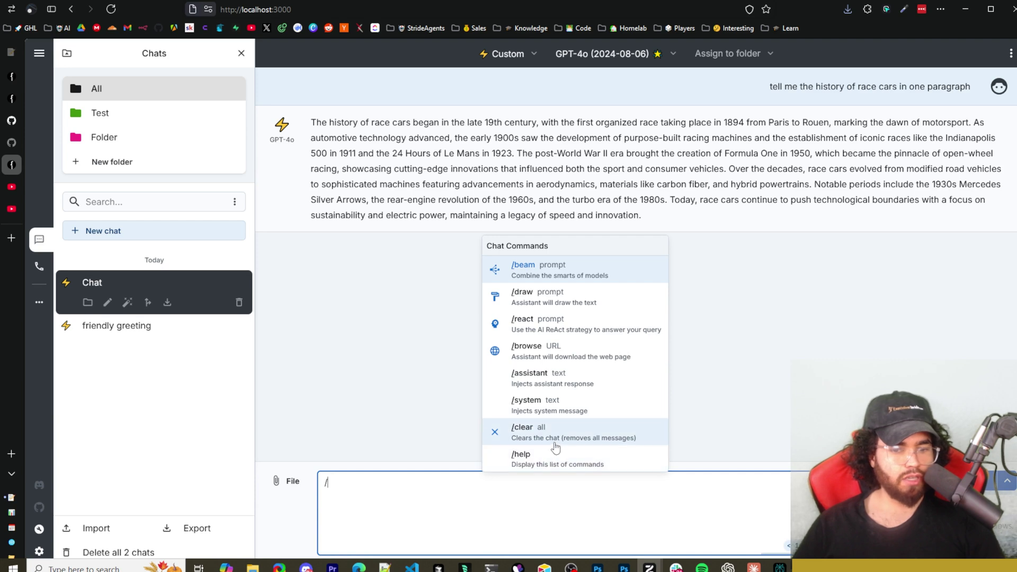
left_click(544, 309)
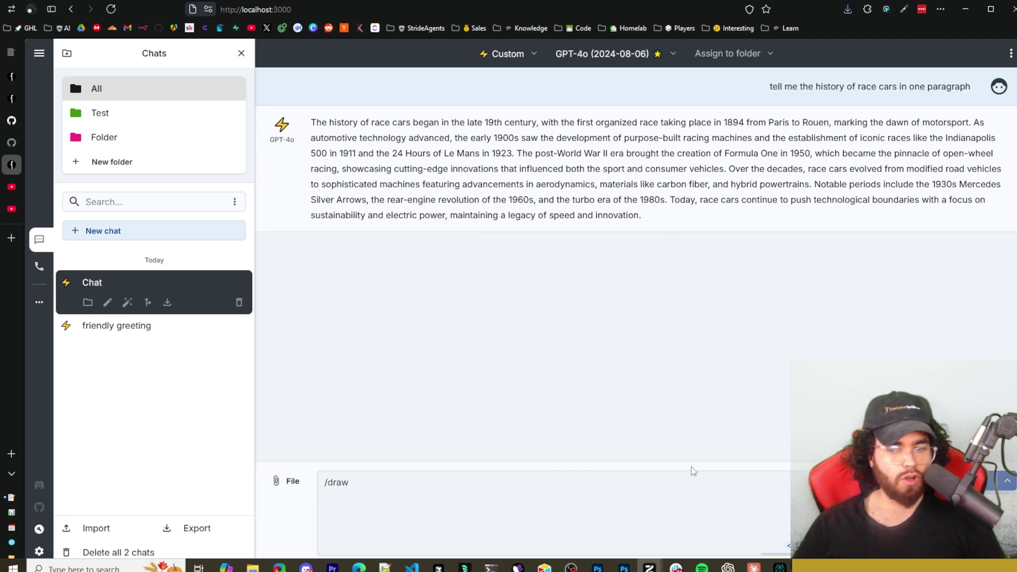
type("apple")
key("Return")
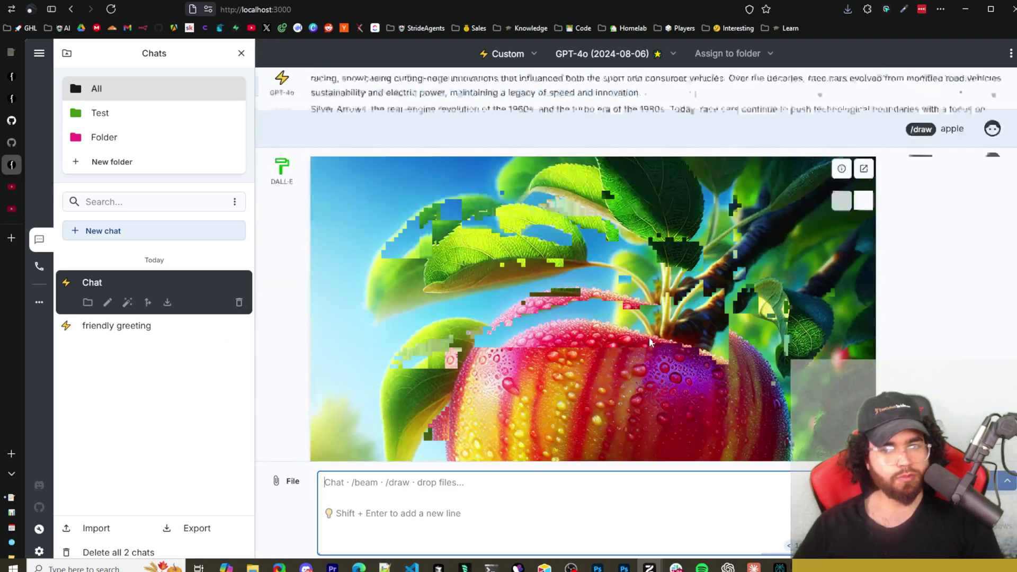
Show the apple image's details and read the detailed prompt description beneath it.
scroll(852, 249, "down", 1)
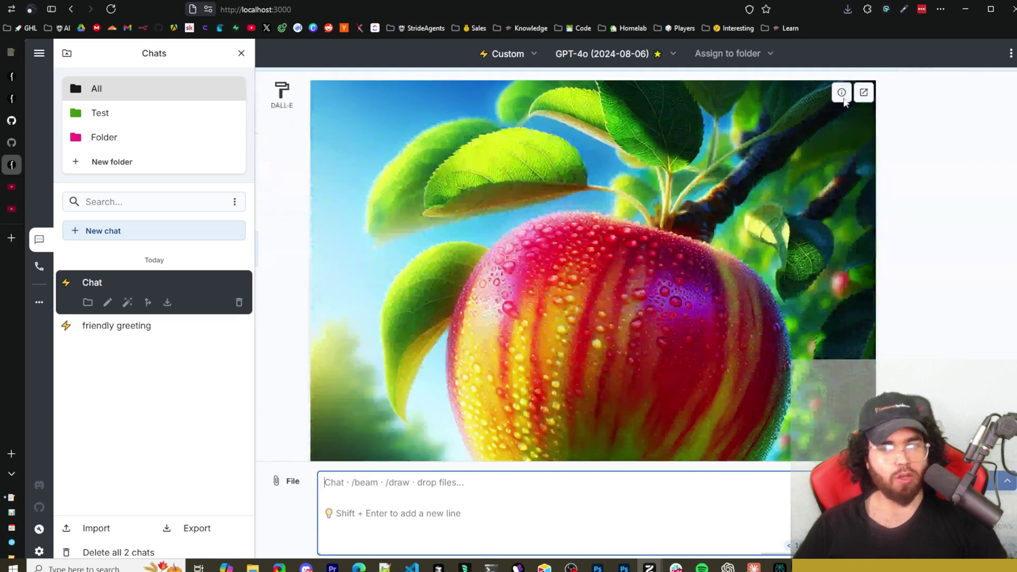
left_click(842, 93)
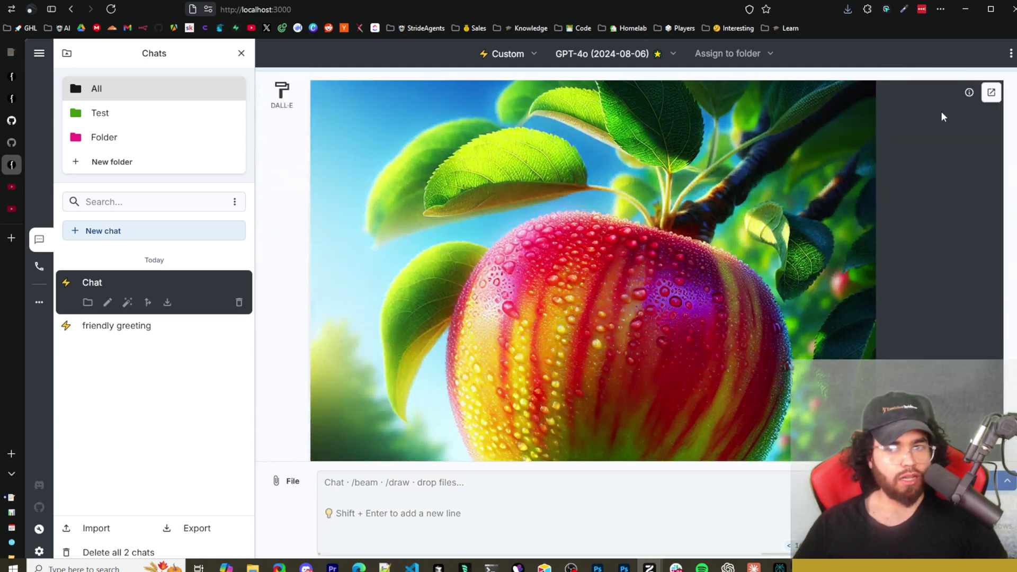
scroll(767, 231, "down", 5)
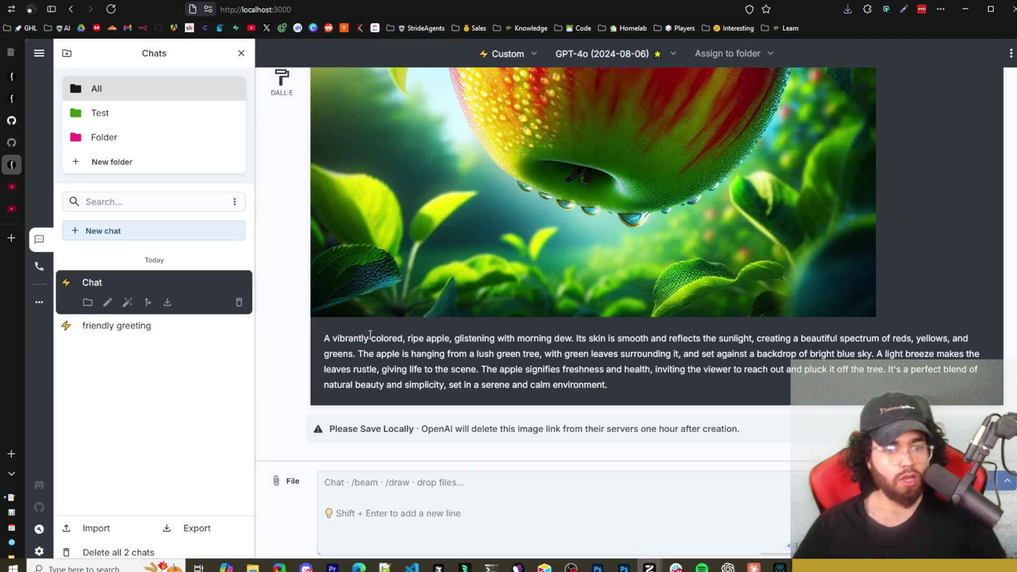
left_click_drag(369, 335, 422, 339)
left_click(418, 339)
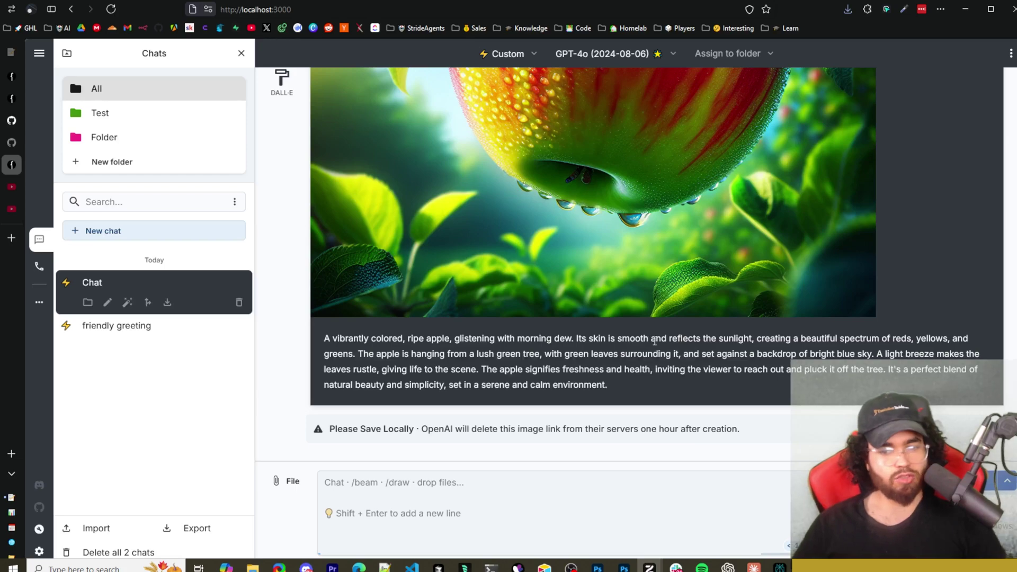
scroll(818, 395, "up", 1)
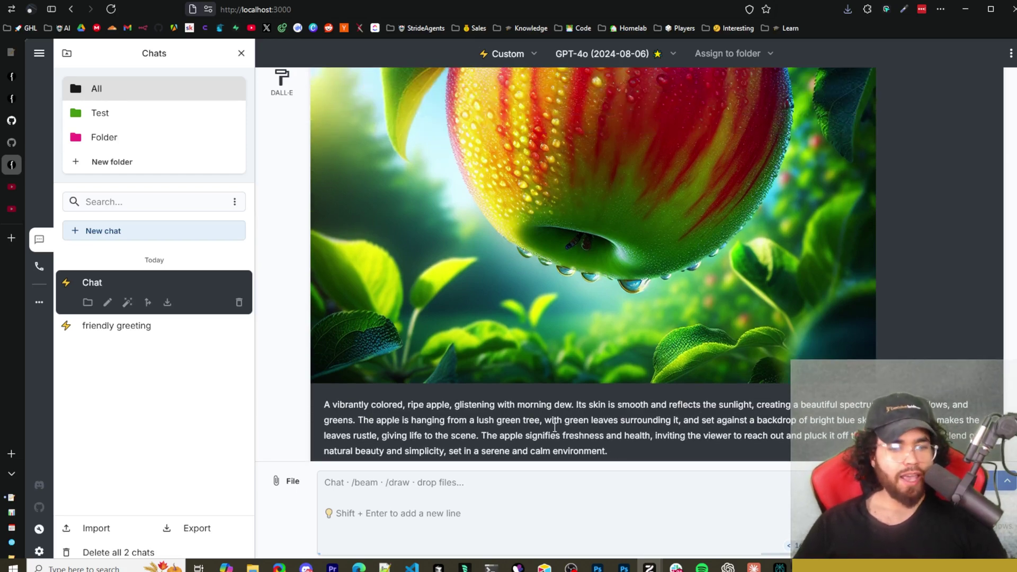
Open the apple image at full size in its own tab, close it, and review the image back in the chat.
scroll(688, 299, "up", 7)
scroll(689, 299, "down", 3)
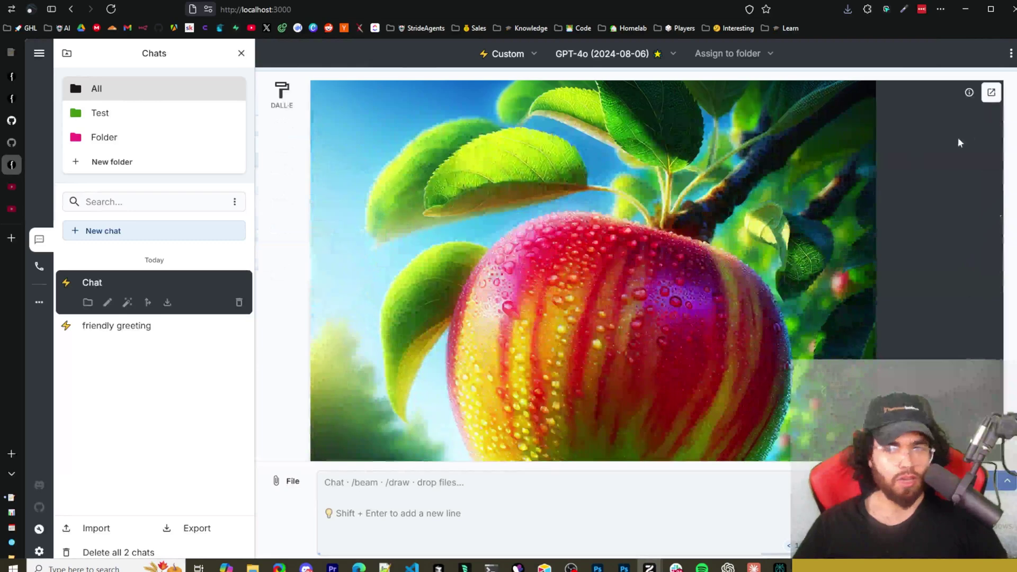
left_click(969, 94)
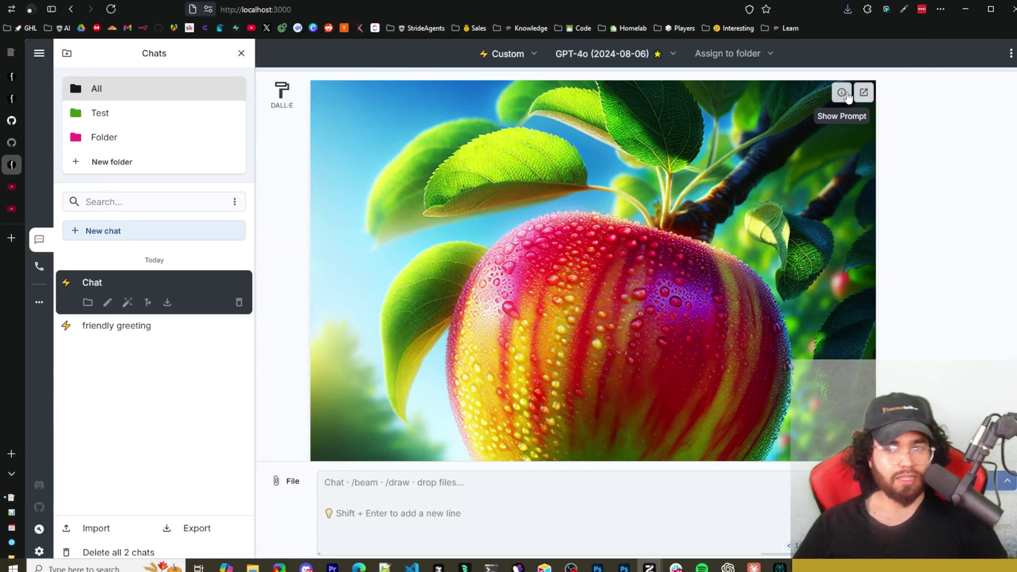
left_click(864, 91)
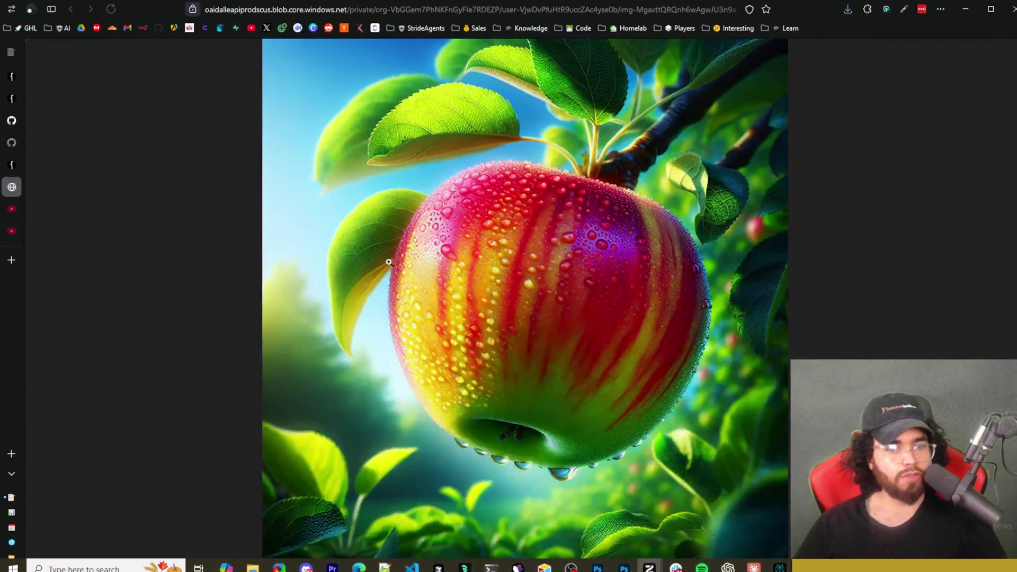
right_click(378, 253)
left_click(429, 283)
mouse_move(12, 191)
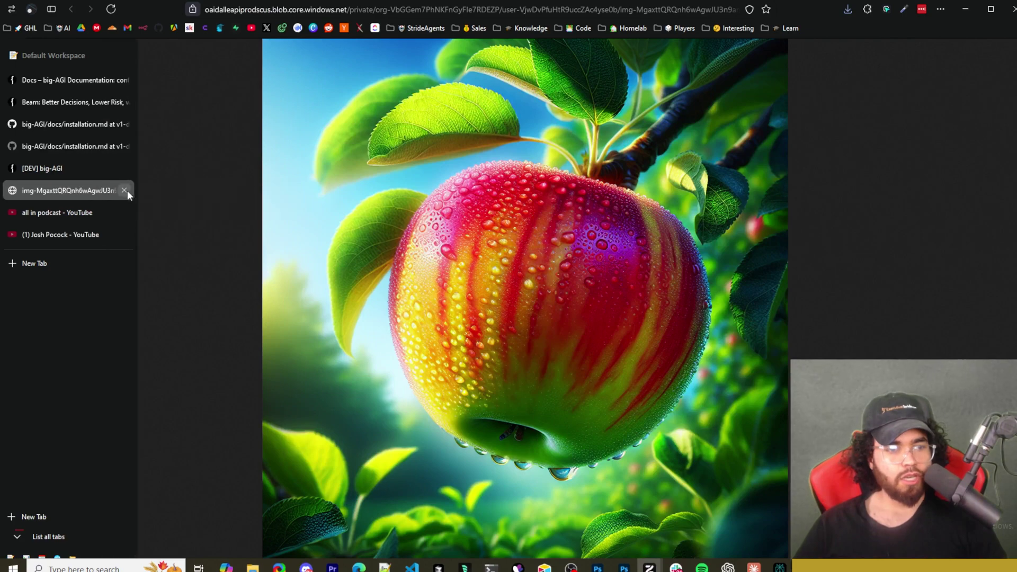
left_click(123, 190)
scroll(456, 327, "down", 2)
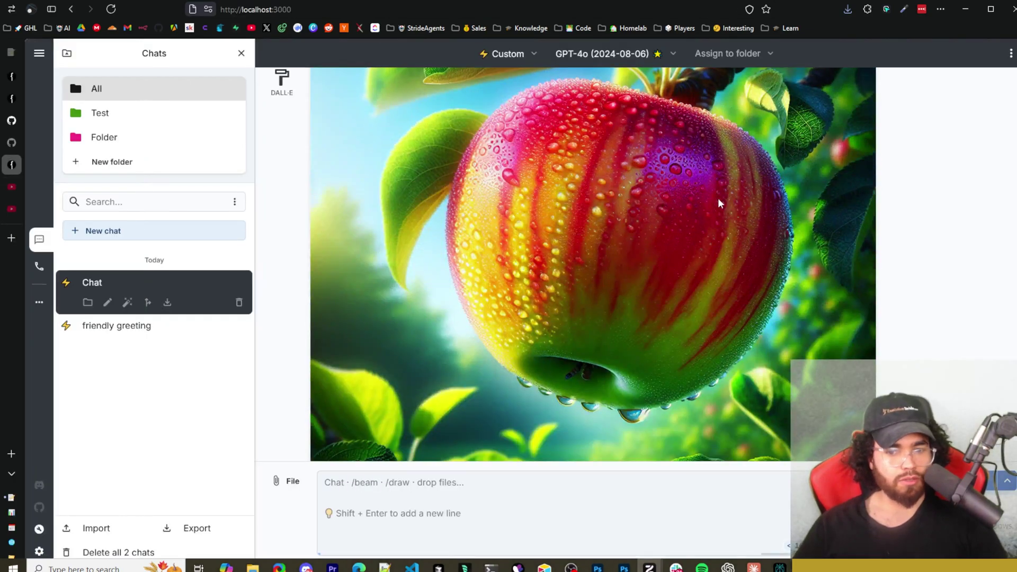
scroll(634, 258, "up", 2)
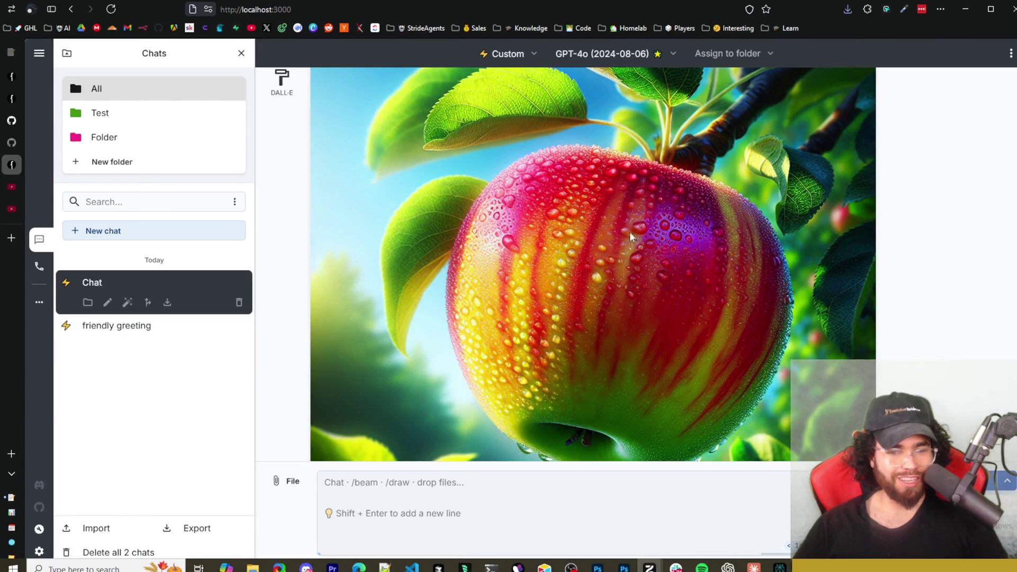
scroll(684, 230, "up", 5)
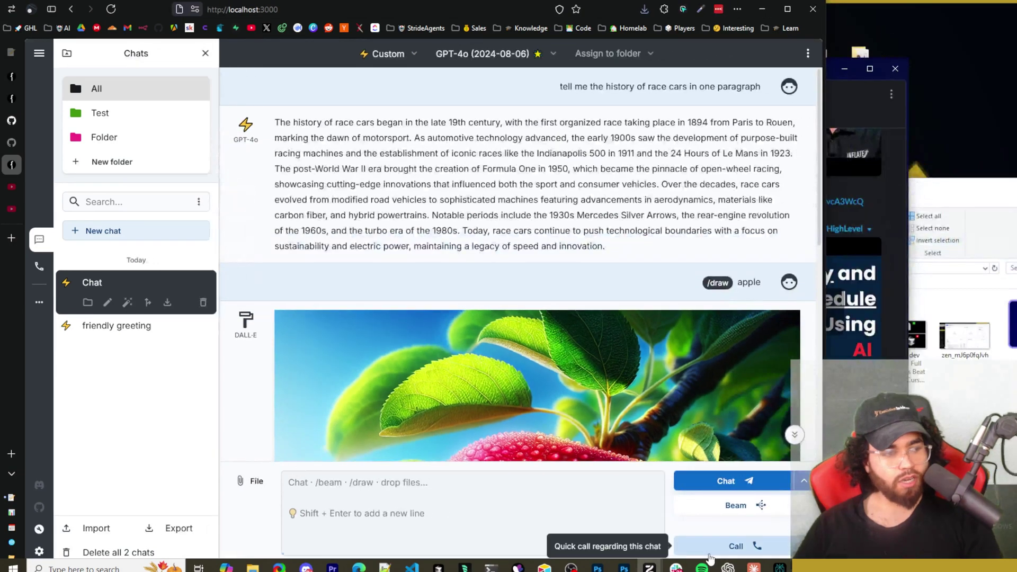
Start a voice call about the current chat, widen the browser window, and examine the speech recognition check.
left_click(710, 553)
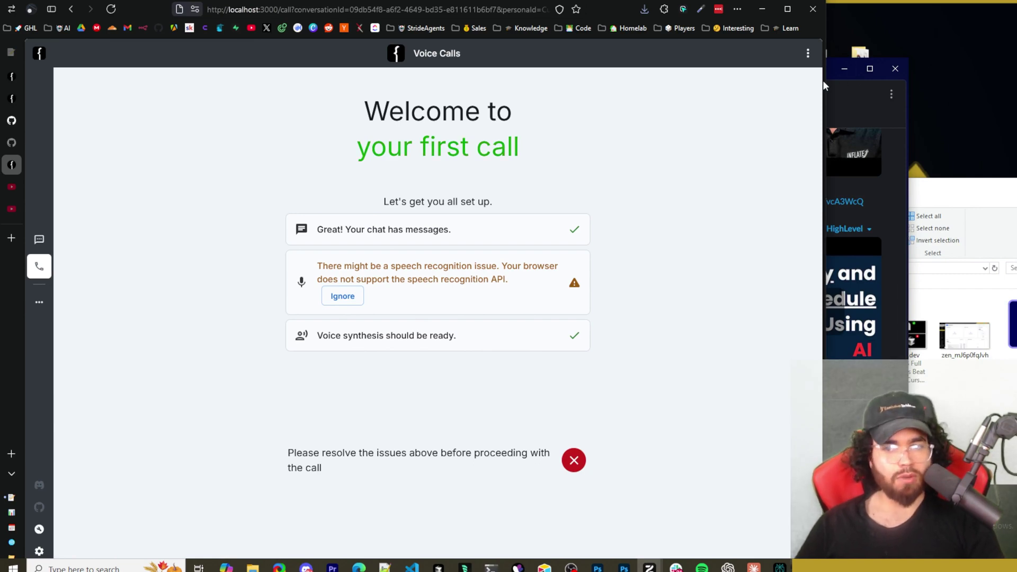
left_click_drag(826, 81, 1016, 82)
left_click_drag(522, 269, 579, 279)
left_click(483, 279)
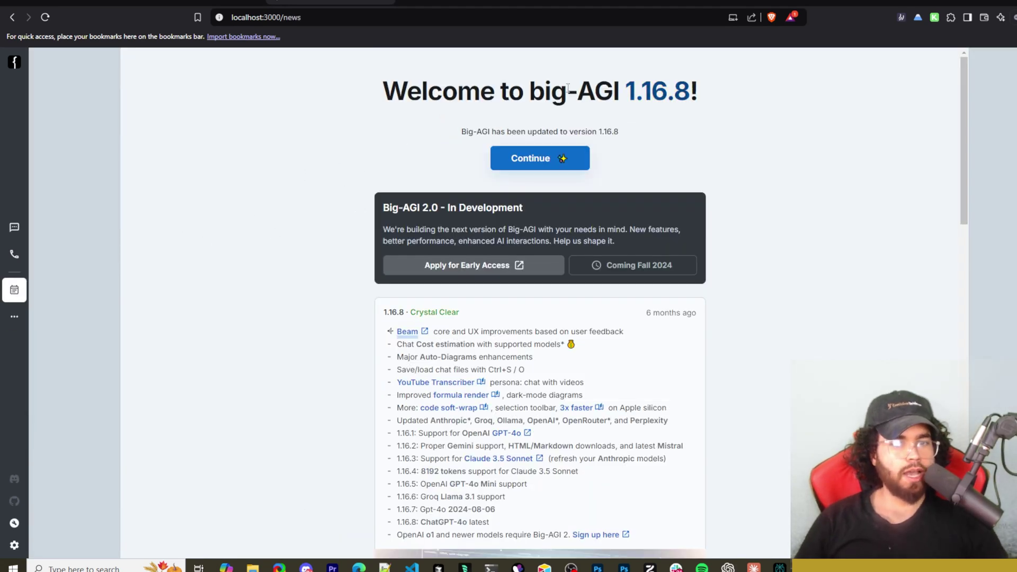
Switch to the Brave browser and read big-AGI's release news from version 1.16.8 down to 1.14.
left_click_drag(633, 87, 626, 96)
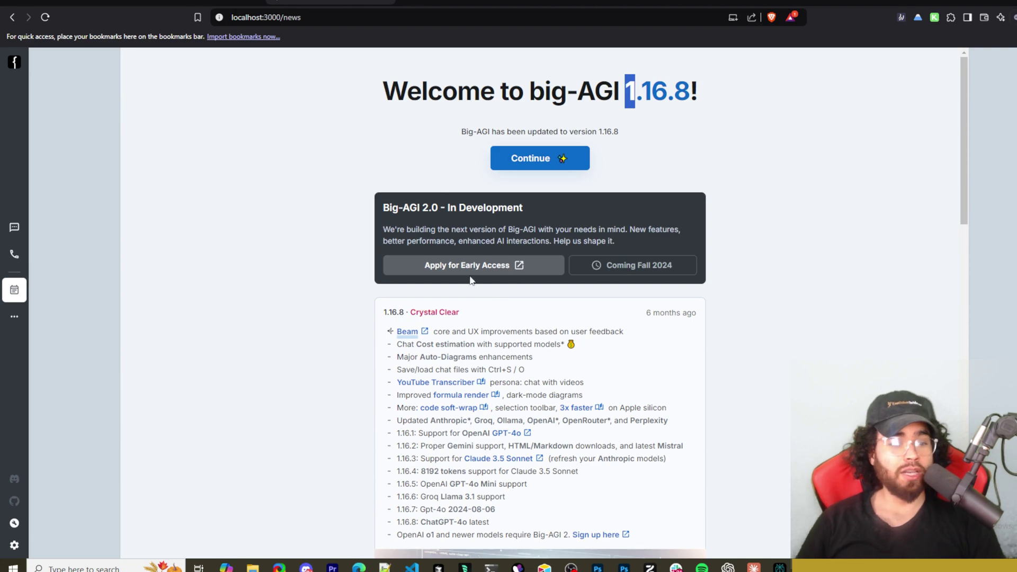
scroll(470, 281, "down", 20)
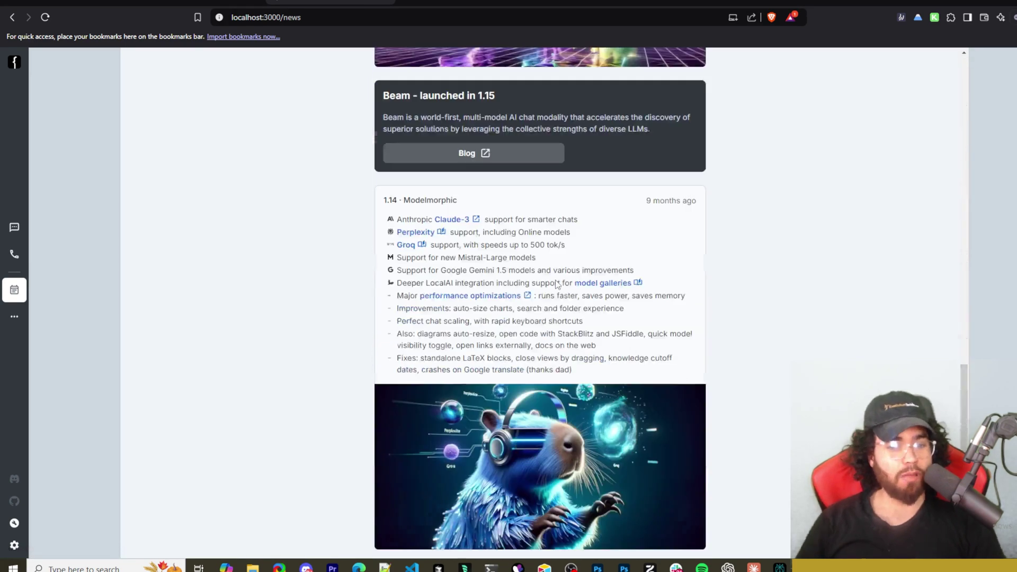
scroll(557, 285, "down", 1)
key("Home")
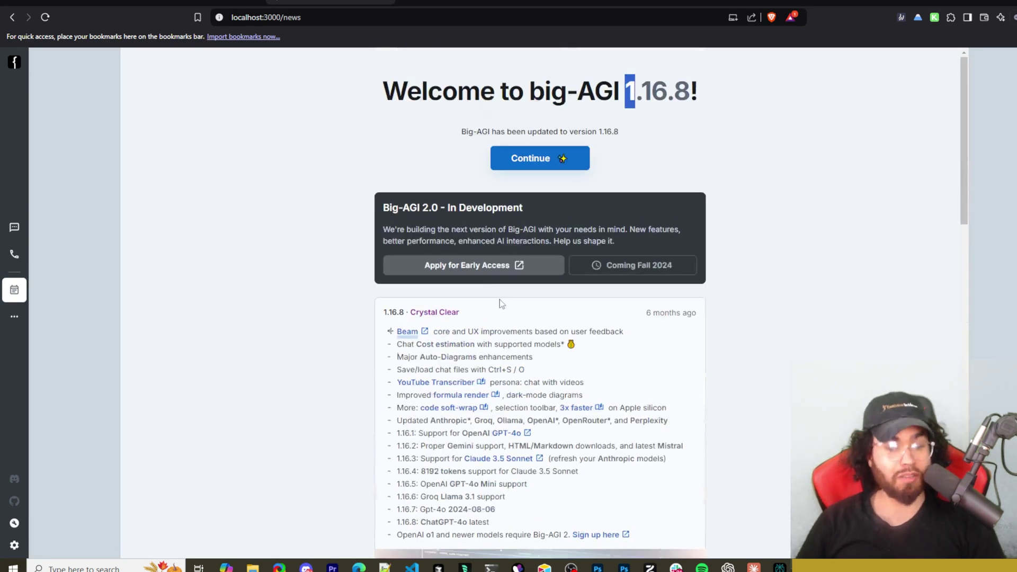
scroll(531, 312, "down", 10)
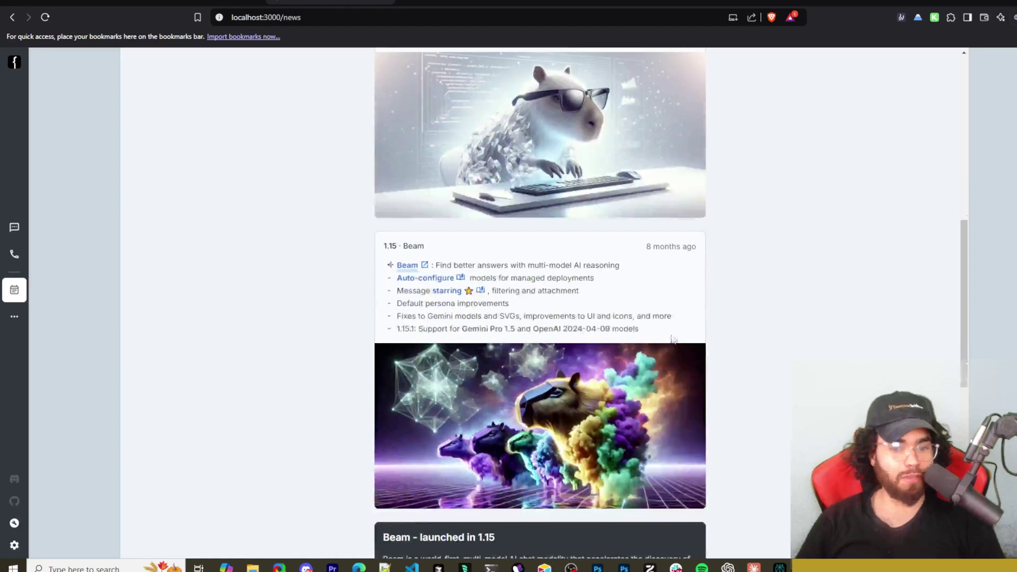
scroll(613, 385, "down", 8)
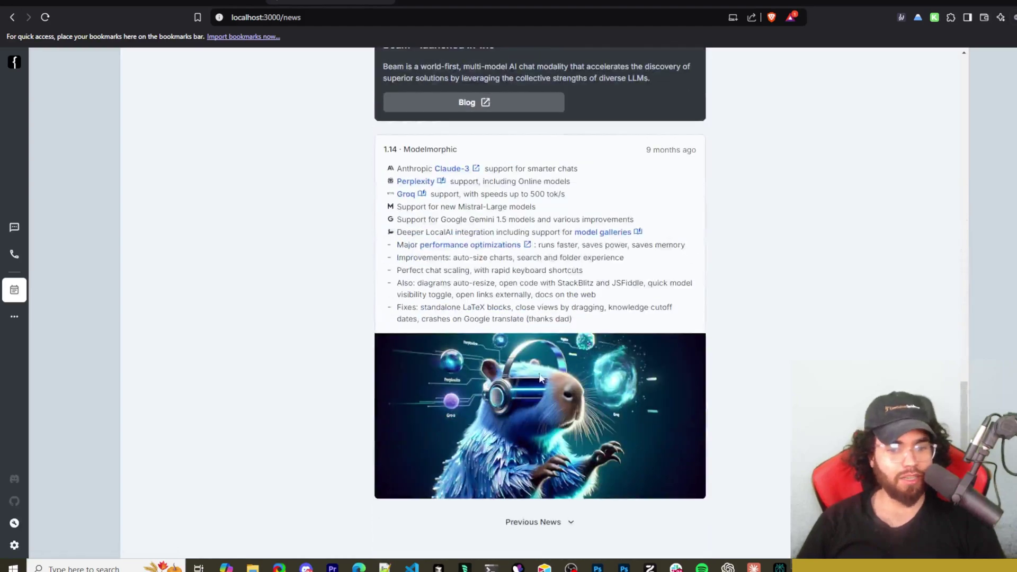
scroll(494, 364, "up", 18)
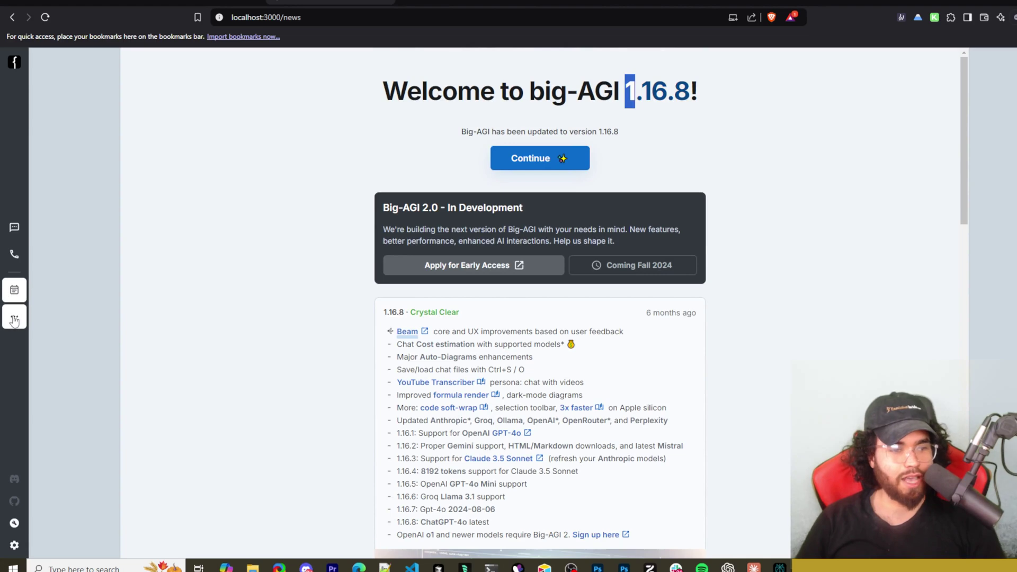
Show the chat list briefly and open the Voice Calls page to look over the personas available for calling.
left_click(14, 316)
left_click(14, 227)
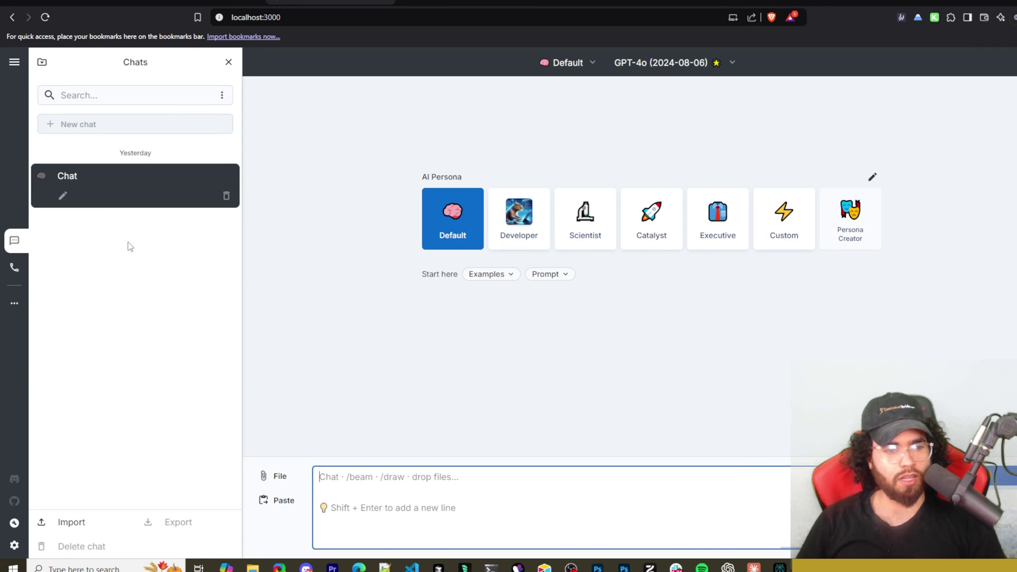
left_click(15, 268)
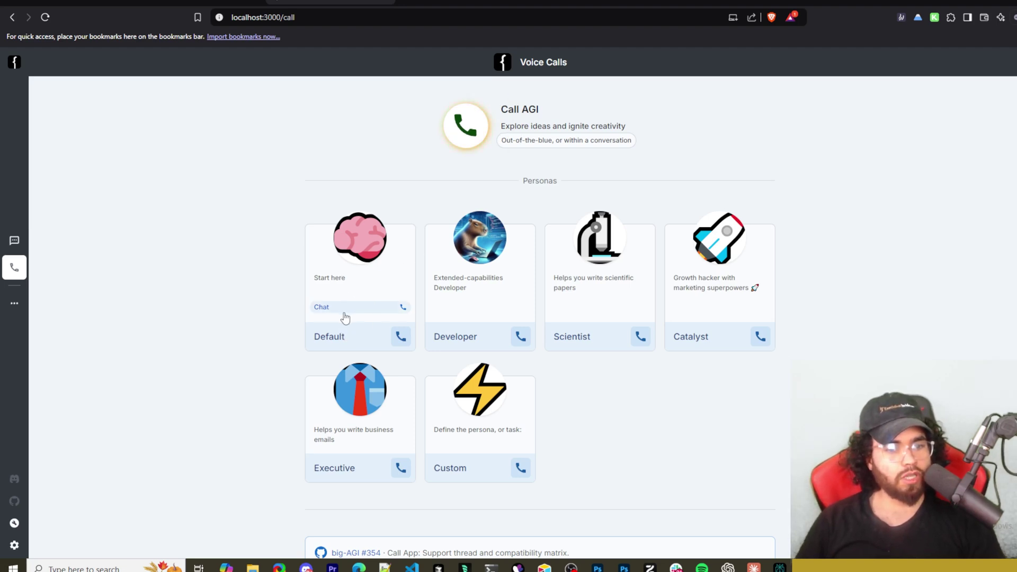
scroll(461, 328, "down", 1)
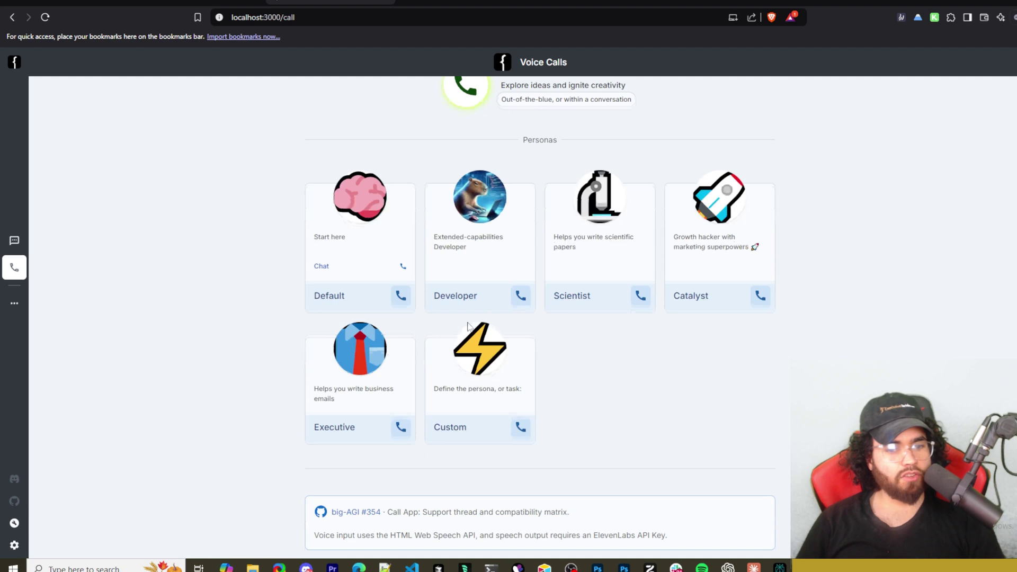
Call the Scientist persona, accept the call, and allow microphone access for push to talk.
left_click(576, 292)
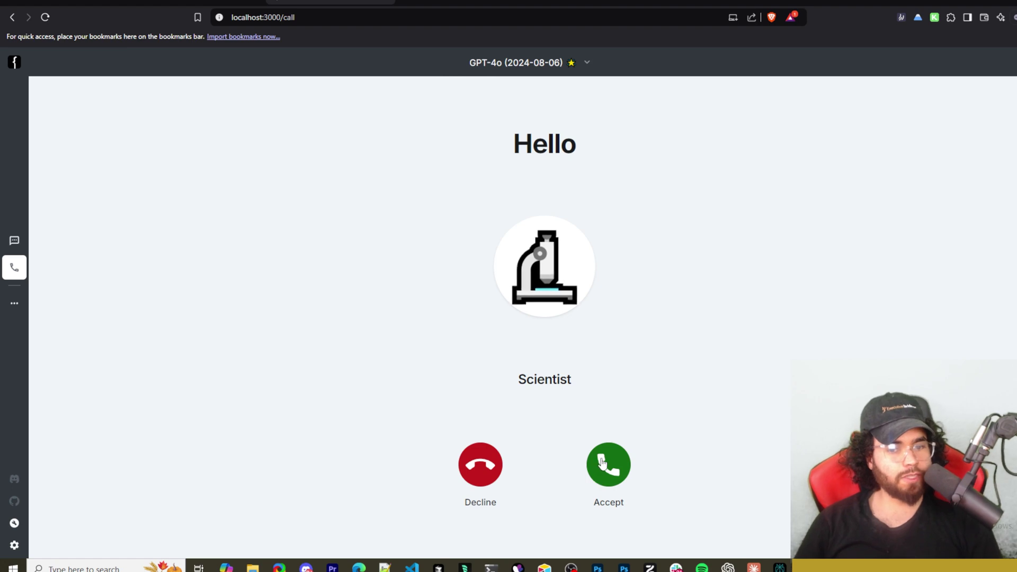
left_click(610, 473)
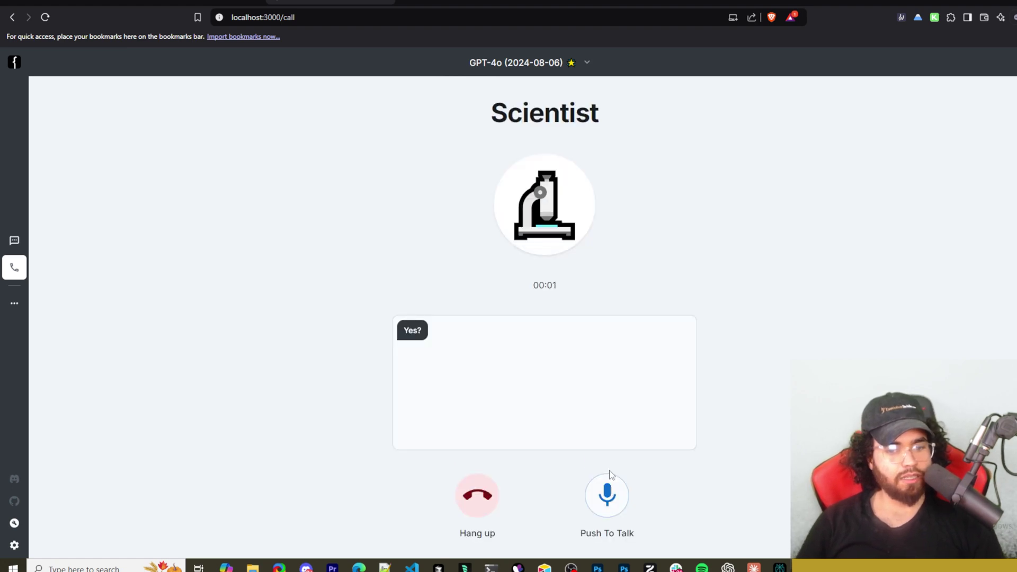
left_click(604, 493)
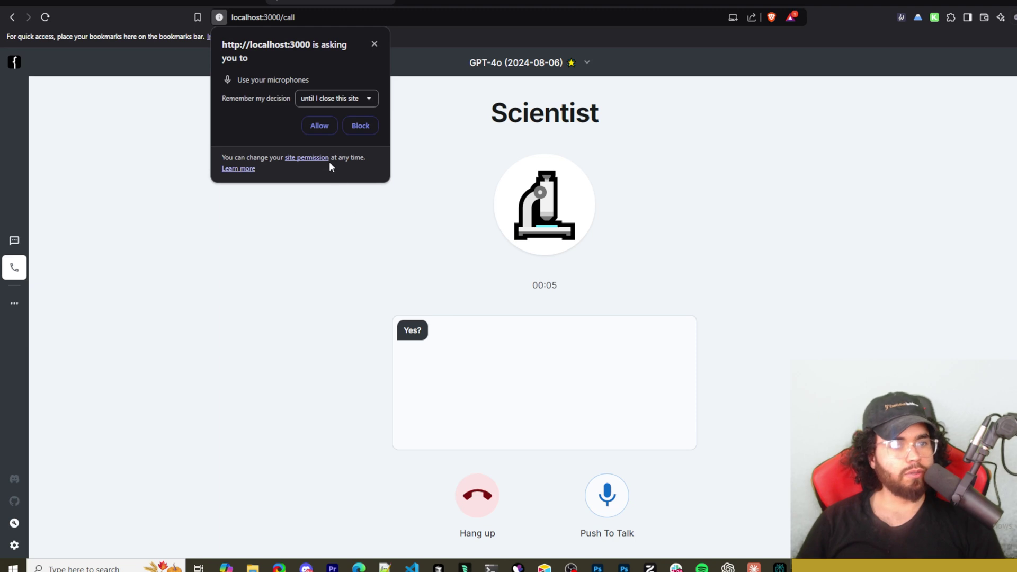
left_click(320, 128)
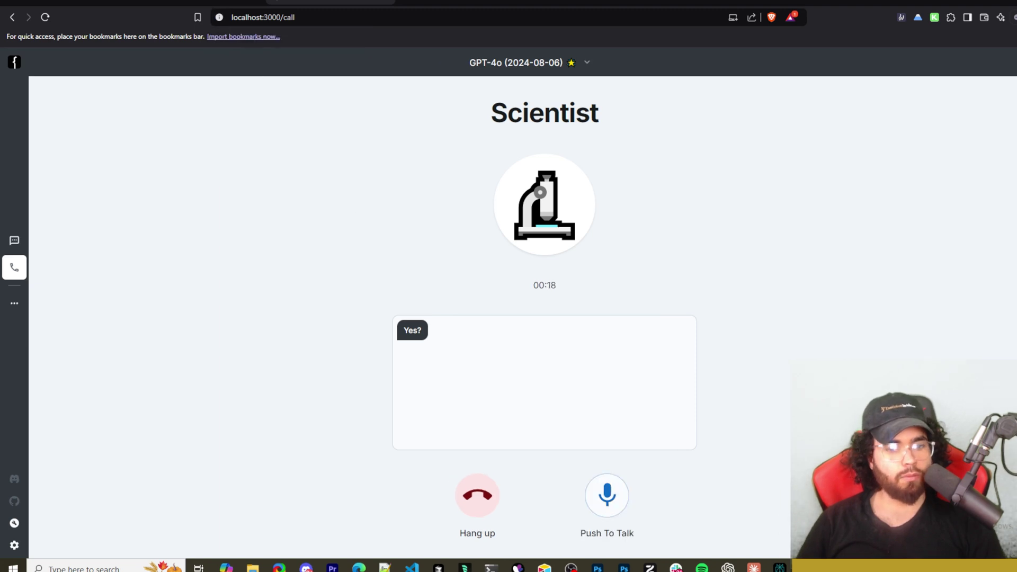
Switch the interface to dark mode and enable the Change Voice option for the Scientist call.
left_click(1015, 62)
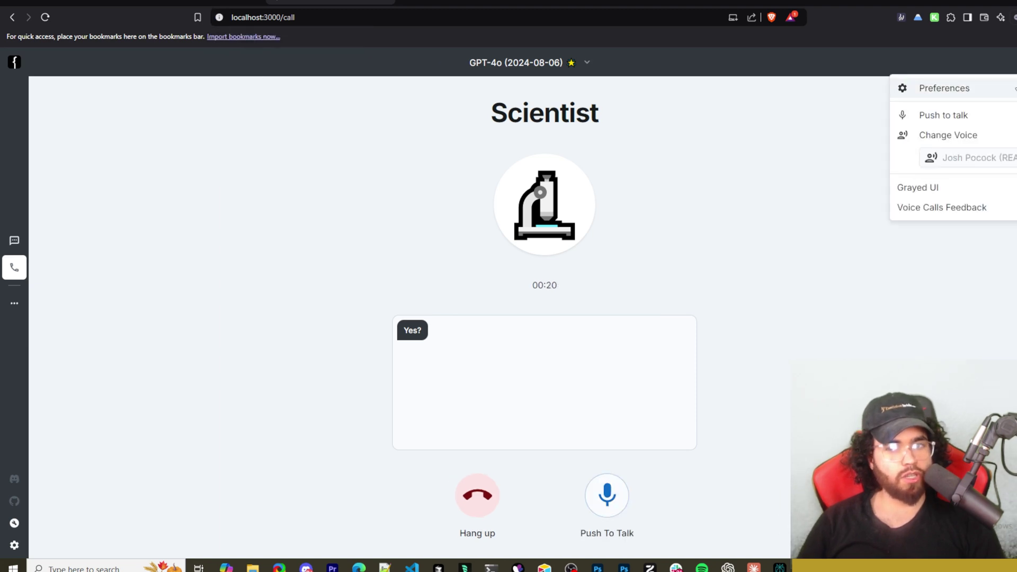
left_click(1015, 88)
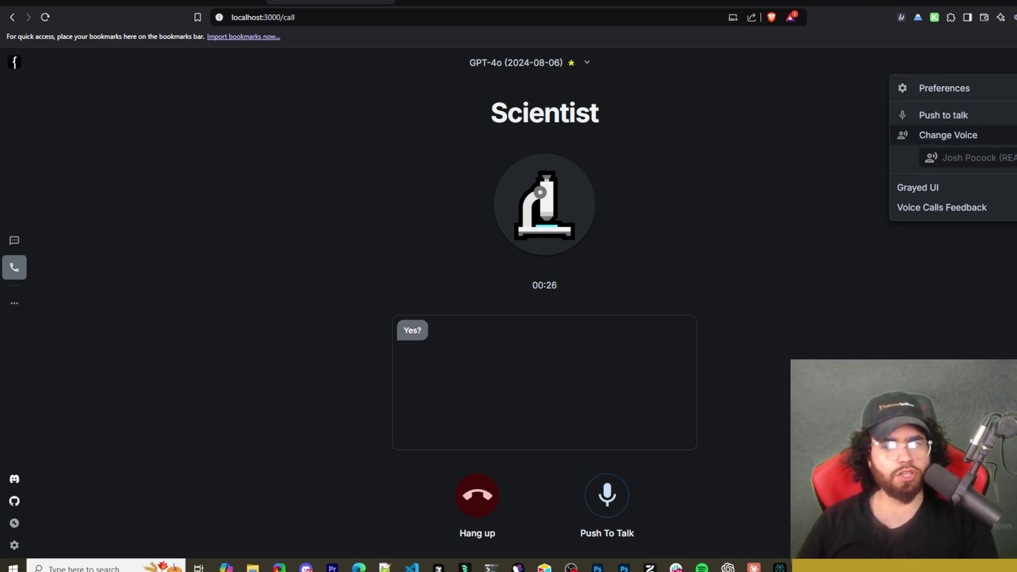
left_click(953, 136)
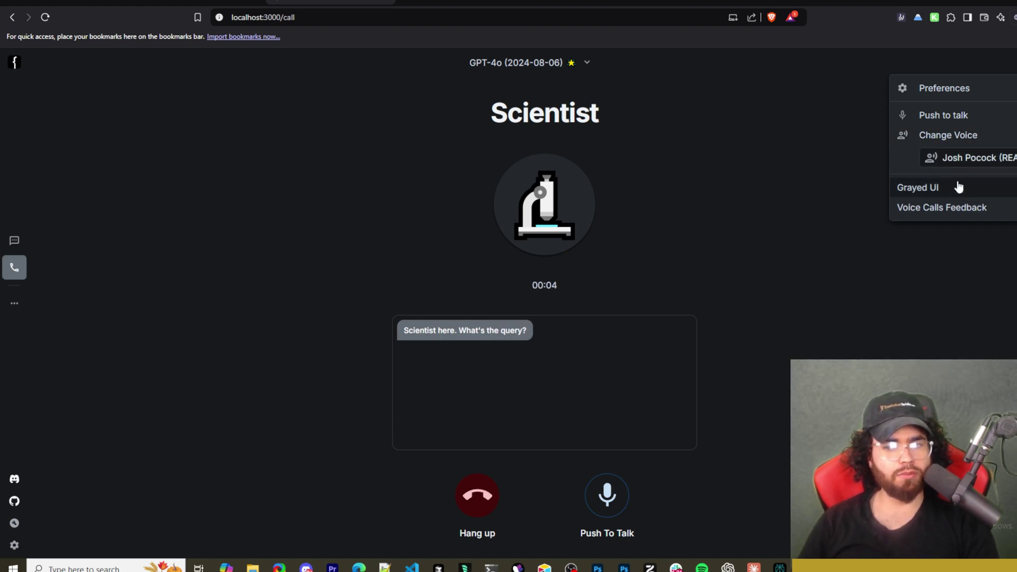
left_click(988, 164)
left_click(935, 173)
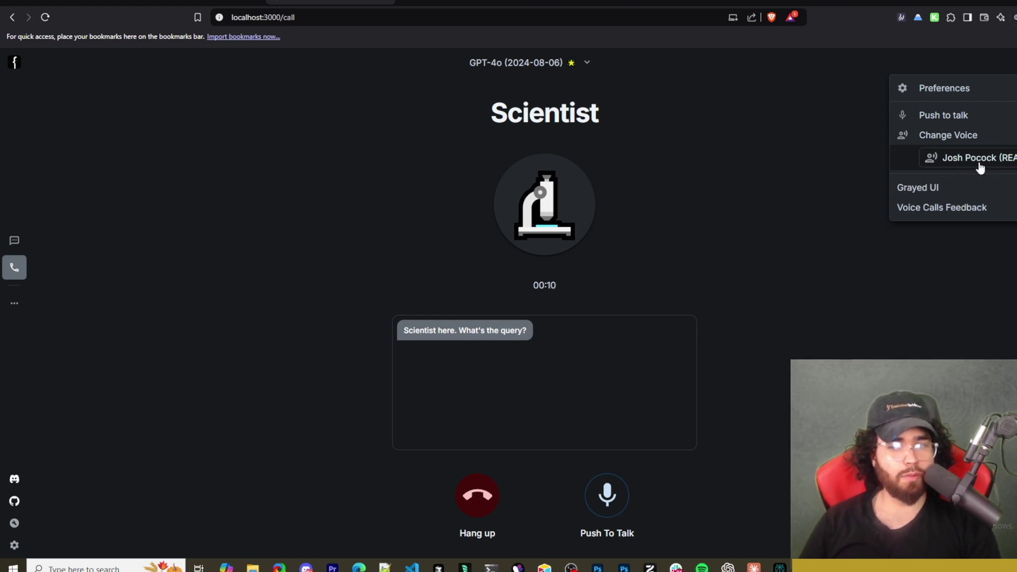
Try the Grayed UI option on the Scientist call screen and turn it back off.
left_click(1013, 188)
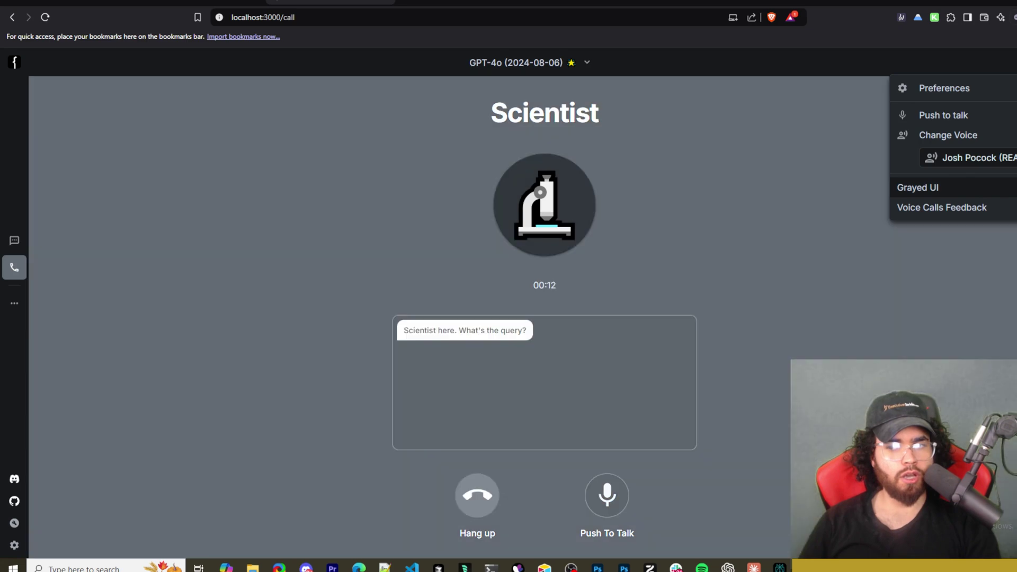
left_click(1013, 188)
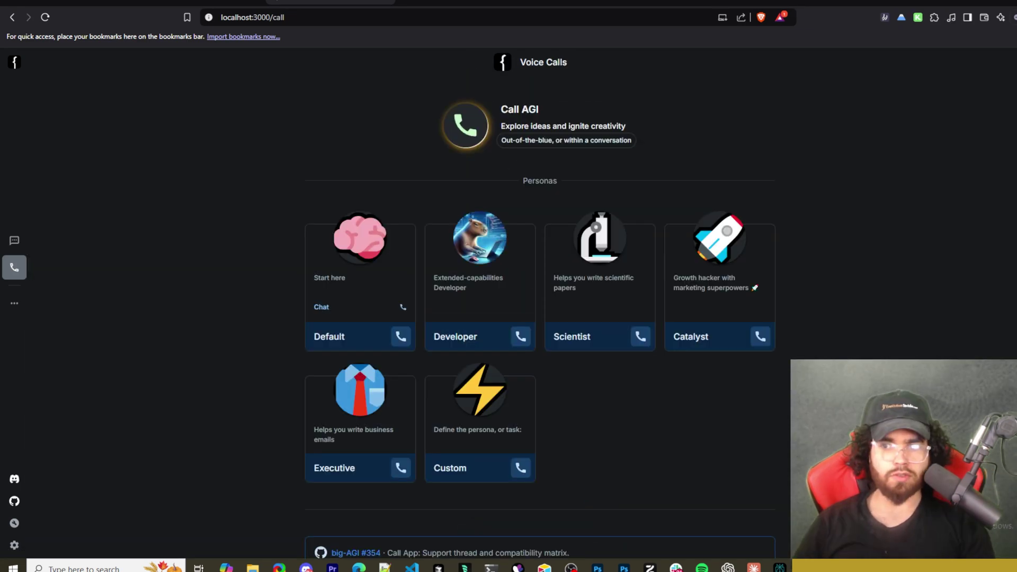
Open the preferences from the Voice Calls page and set the chat appearance to Zen.
left_click(1010, 62)
left_click(913, 87)
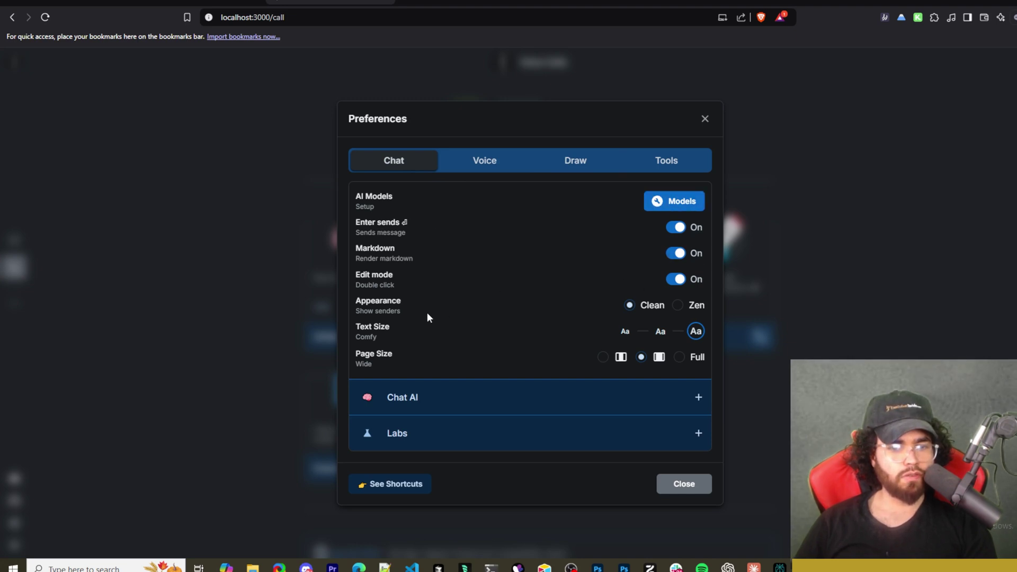
left_click(679, 306)
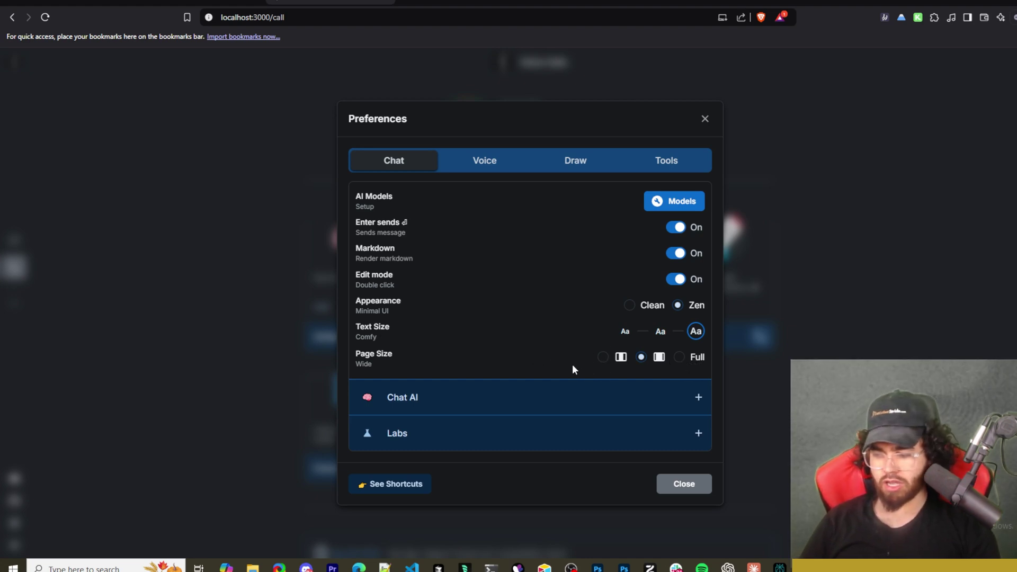
Expand the Chat AI and Labs preferences to examine their options, and show the voice and ElevenLabs settings.
left_click(422, 405)
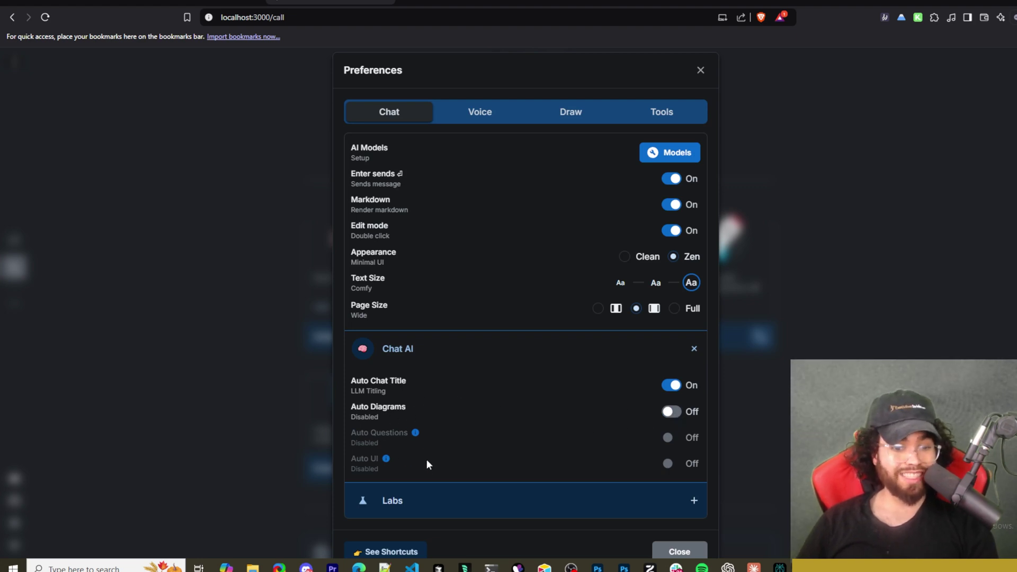
scroll(418, 450, "down", 1)
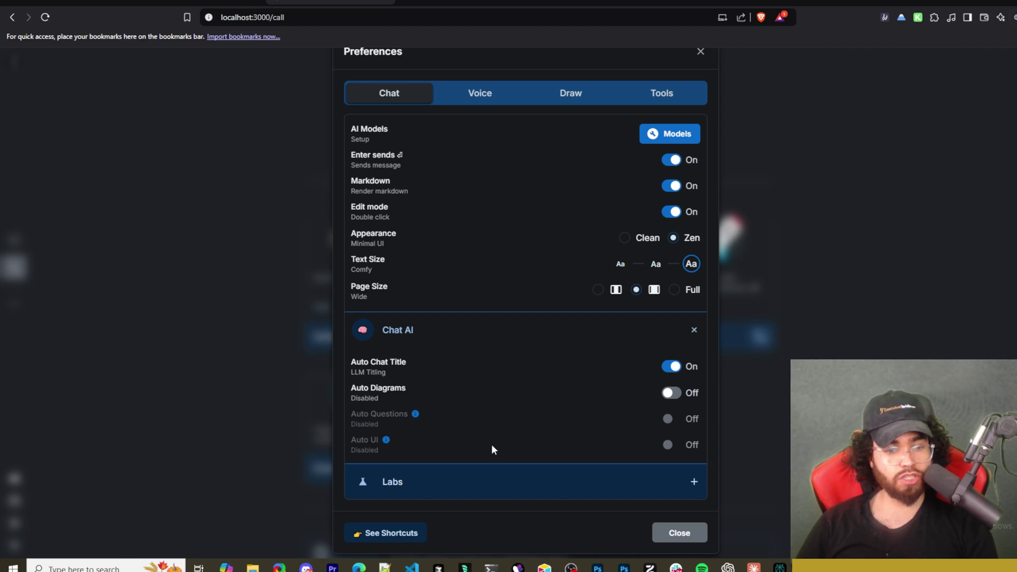
left_click(401, 484)
scroll(465, 470, "down", 3)
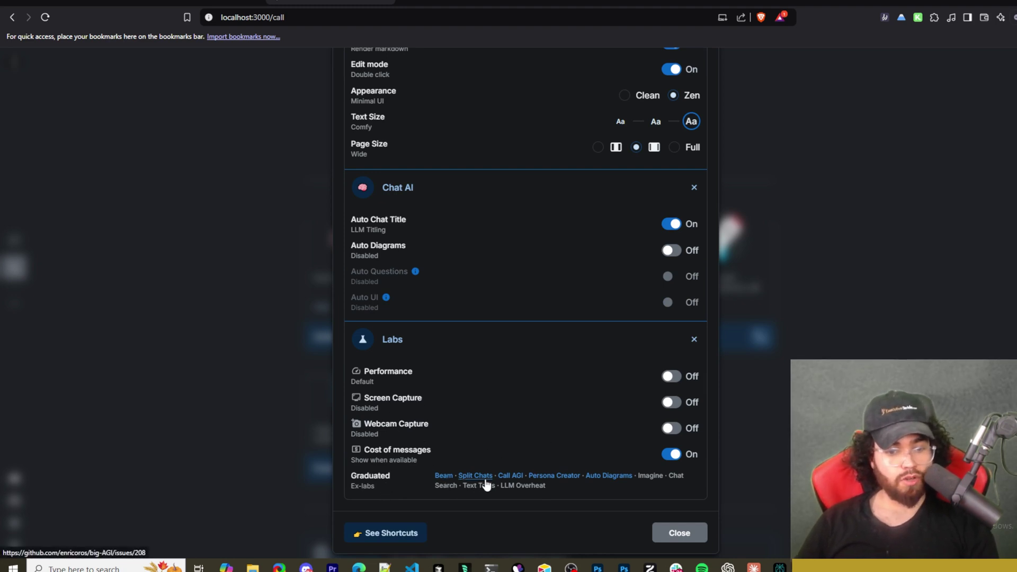
scroll(482, 448, "up", 3)
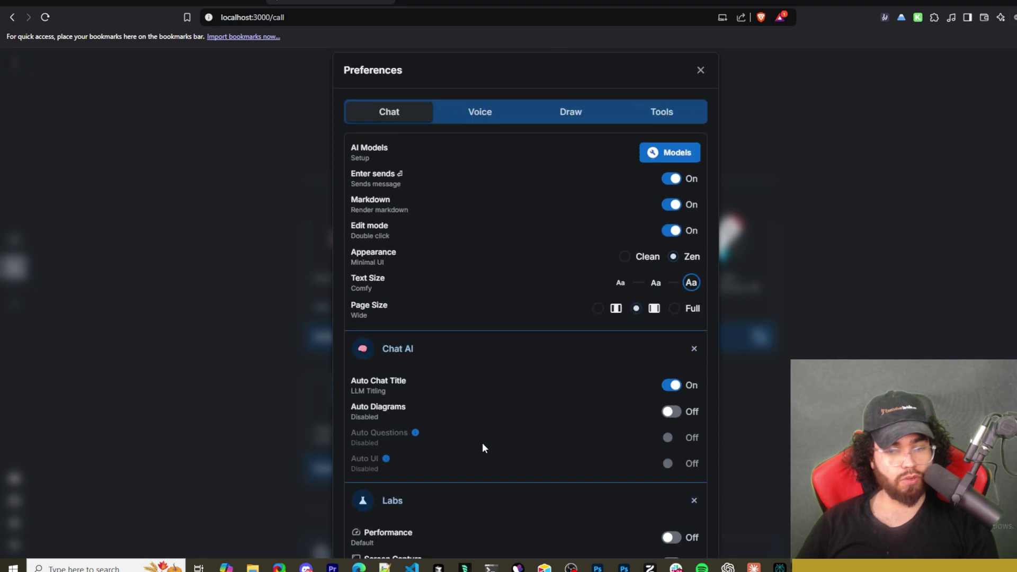
left_click(481, 117)
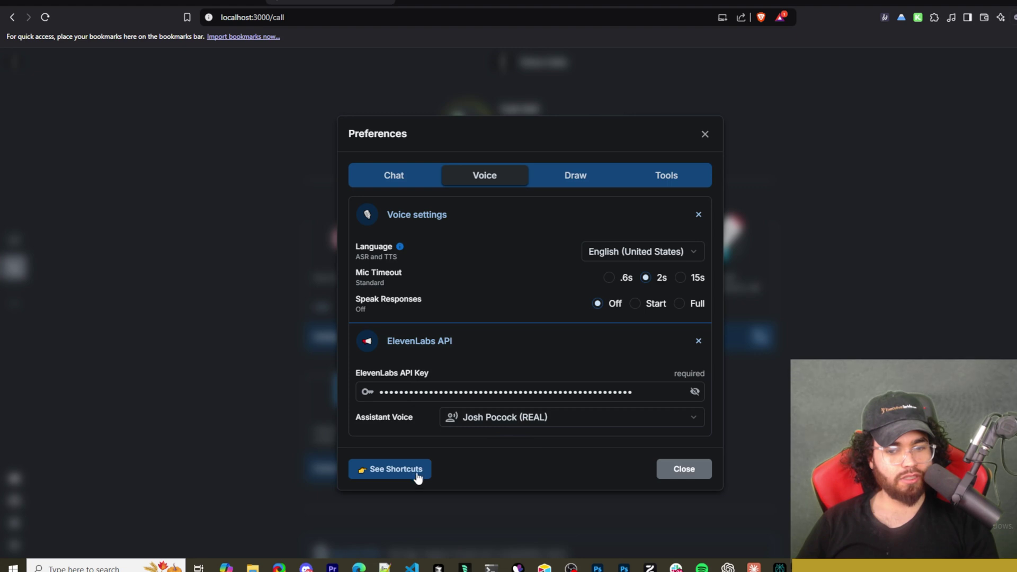
Show the Draw preferences and expand the OpenAI DALL·E and Prodia API sections to examine their image generation options.
left_click(583, 177)
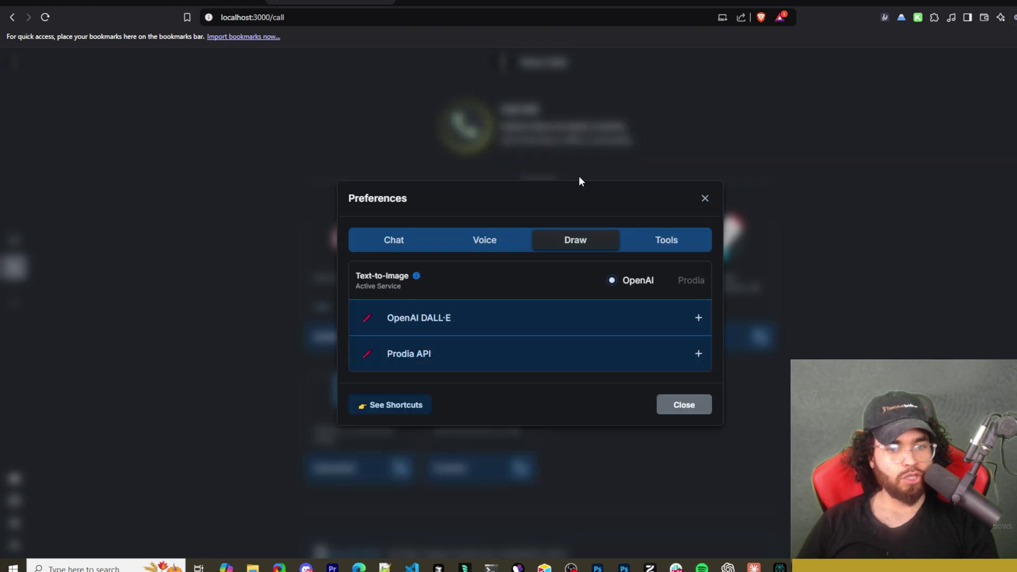
left_click(529, 331)
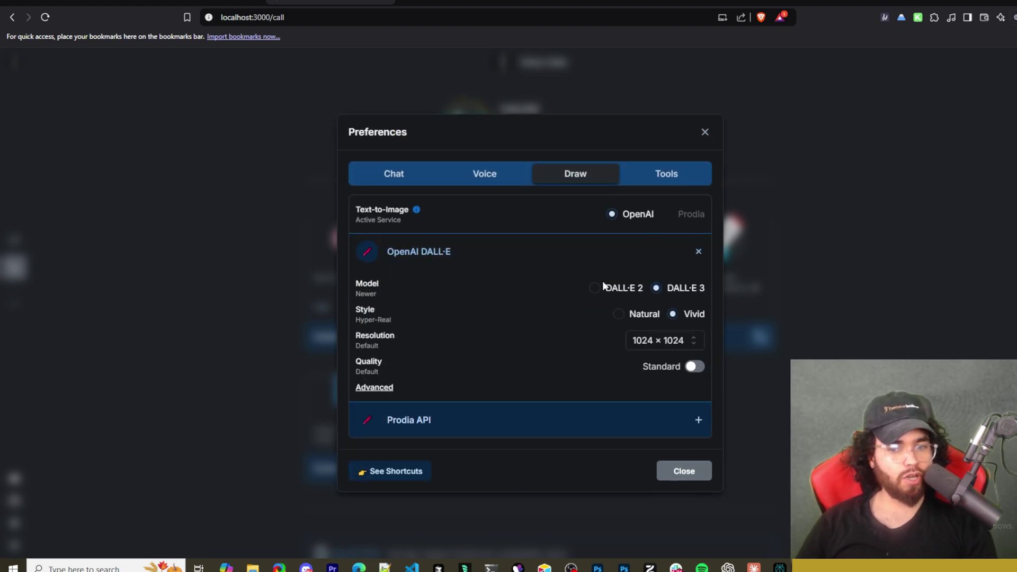
left_click(409, 420)
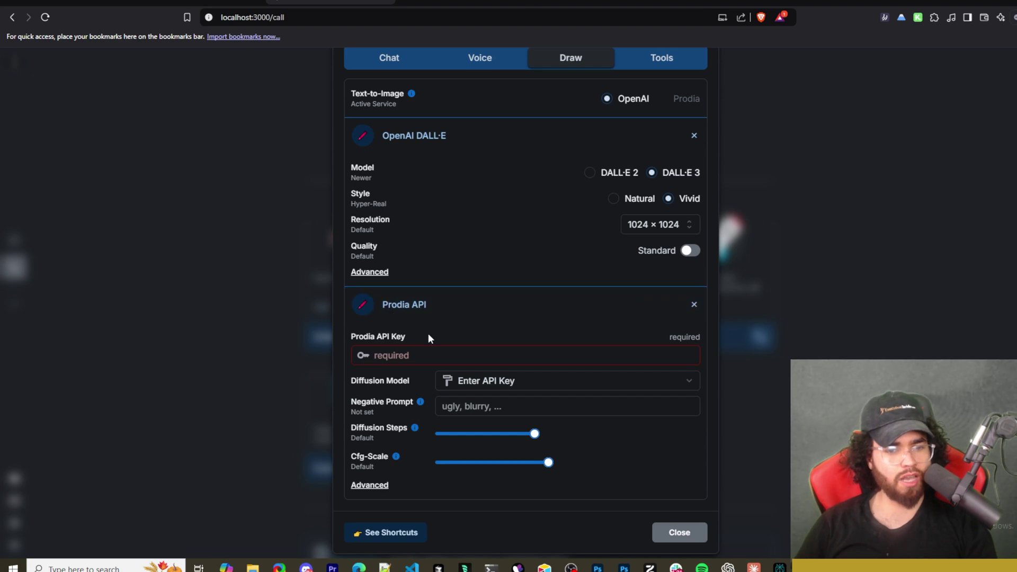
left_click(449, 313)
Show the Tools preferences and examine the Browsing setup, including the Puppeteer Wss field and the page loading formats.
left_click(666, 173)
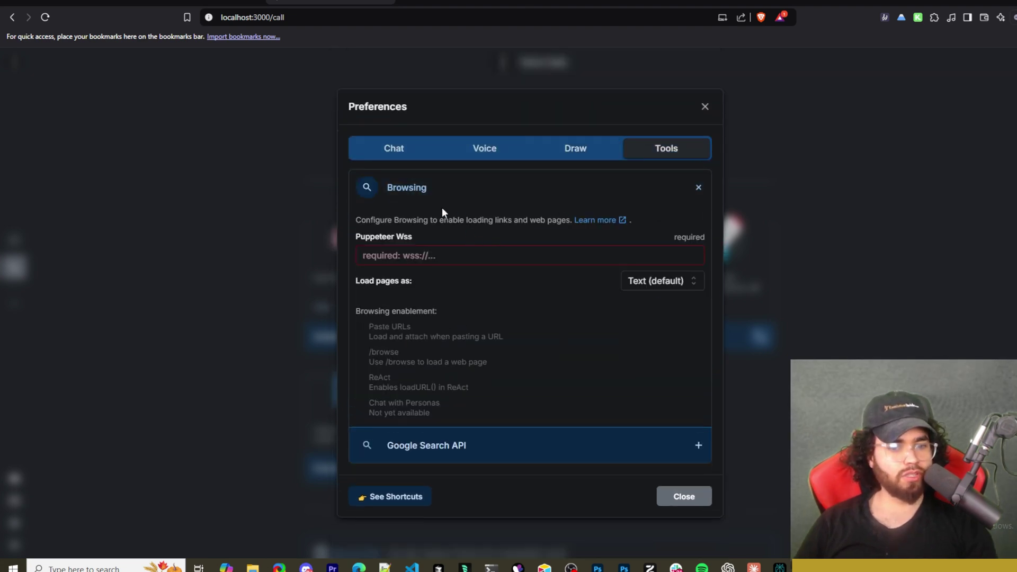
left_click_drag(386, 224, 440, 223)
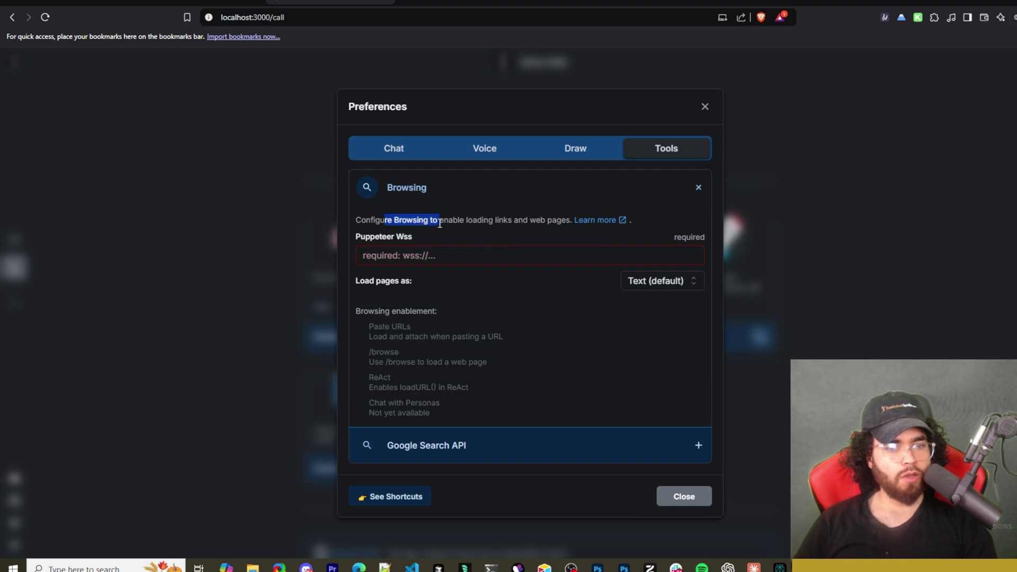
double_click(501, 220)
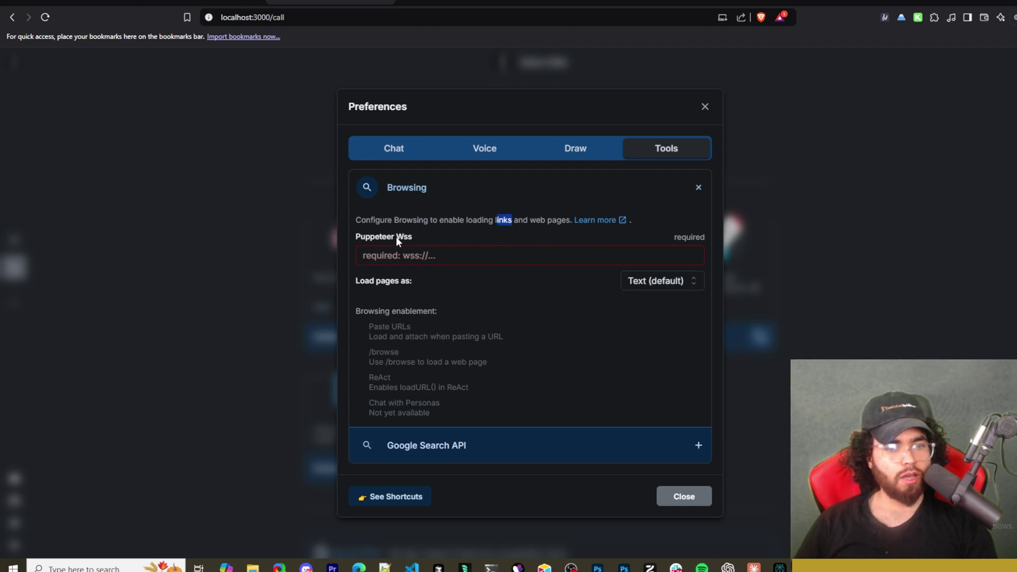
left_click(423, 256)
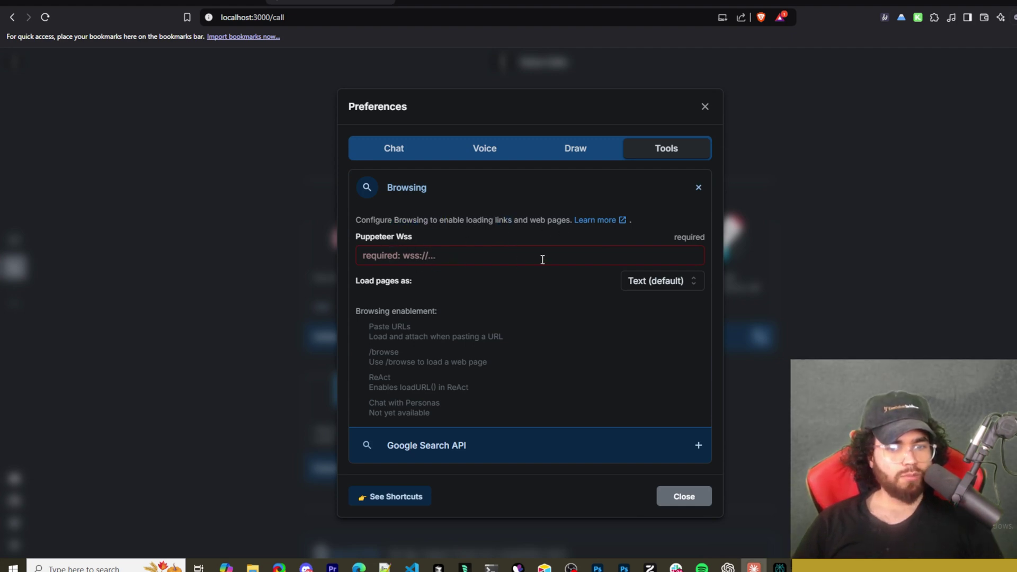
left_click(682, 291)
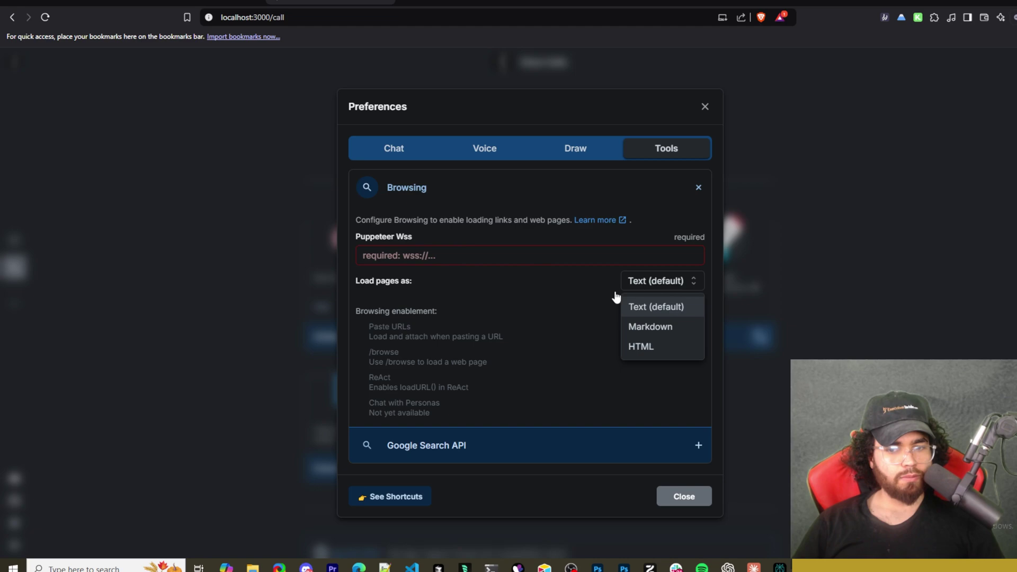
left_click(605, 341)
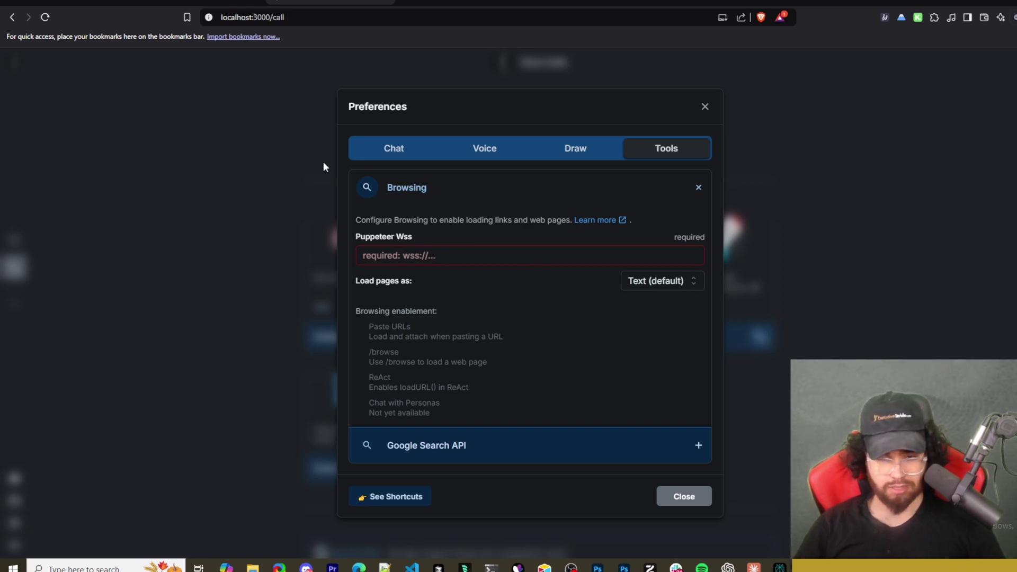
Move the preferences window aside and open the Browsing documentation on the big-AGI website to read its supported functionality and services.
left_click_drag(562, 3, 647, 206)
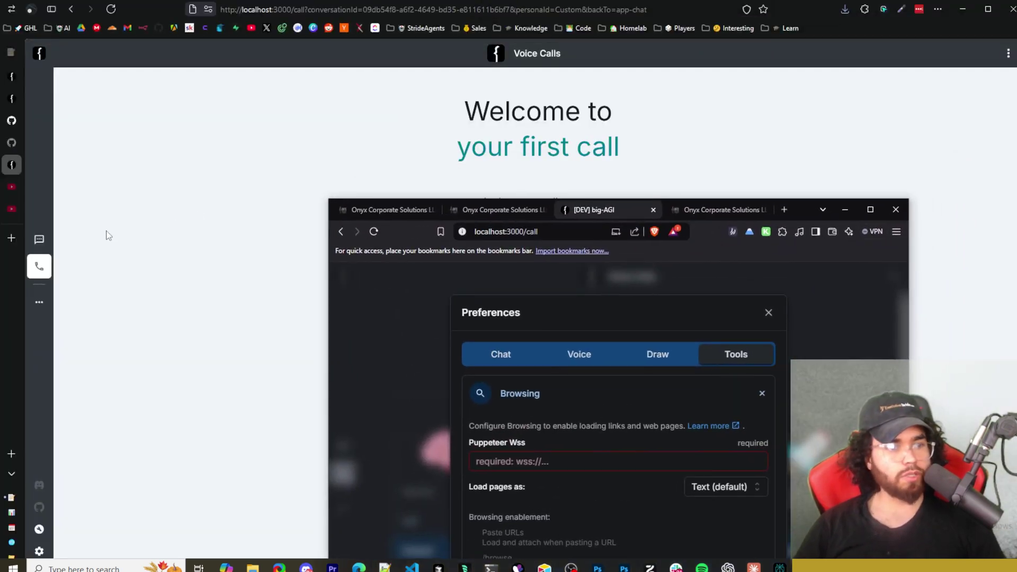
mouse_move(15, 155)
left_click(48, 104)
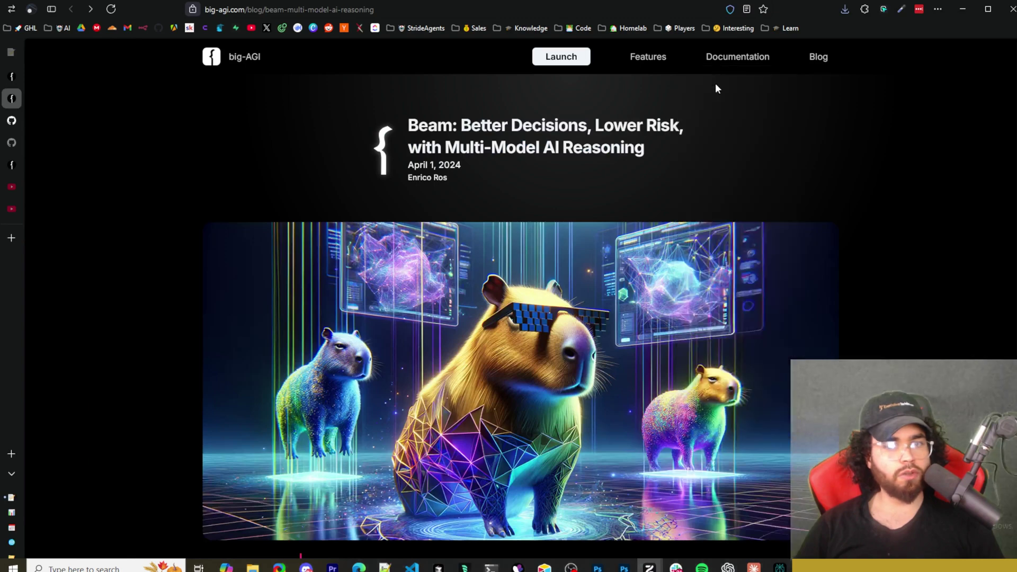
mouse_move(719, 68)
left_click(717, 131)
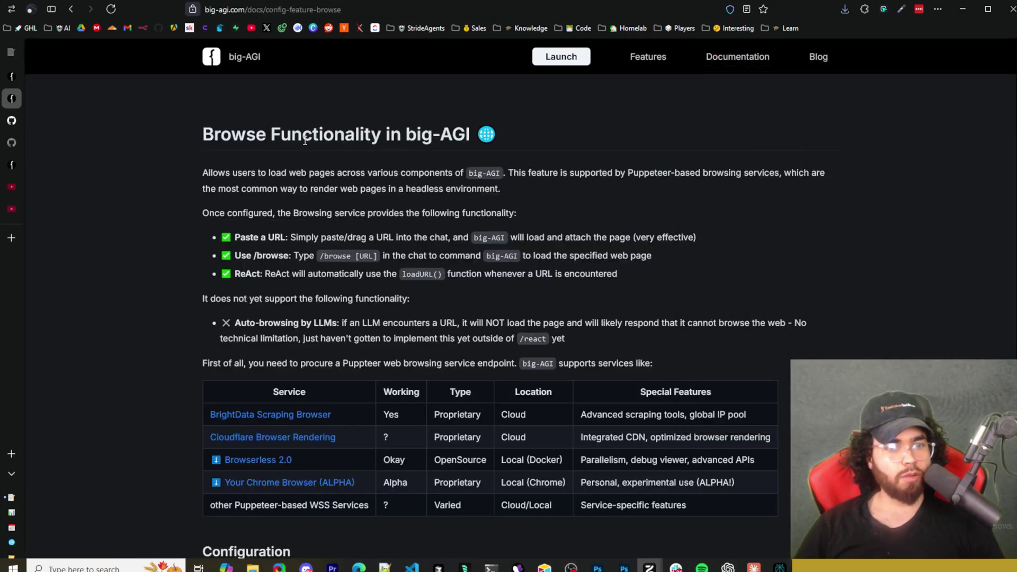
scroll(715, 105, "down", 1)
Open the ReAct Chats documentation page and read through its modes, tools, and usage instructions.
mouse_move(730, 62)
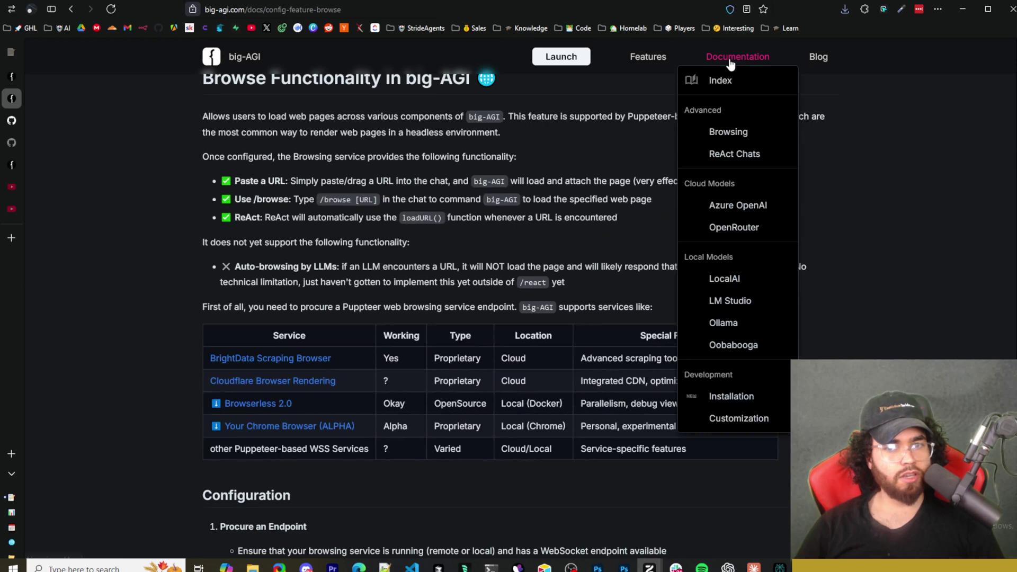
left_click(727, 154)
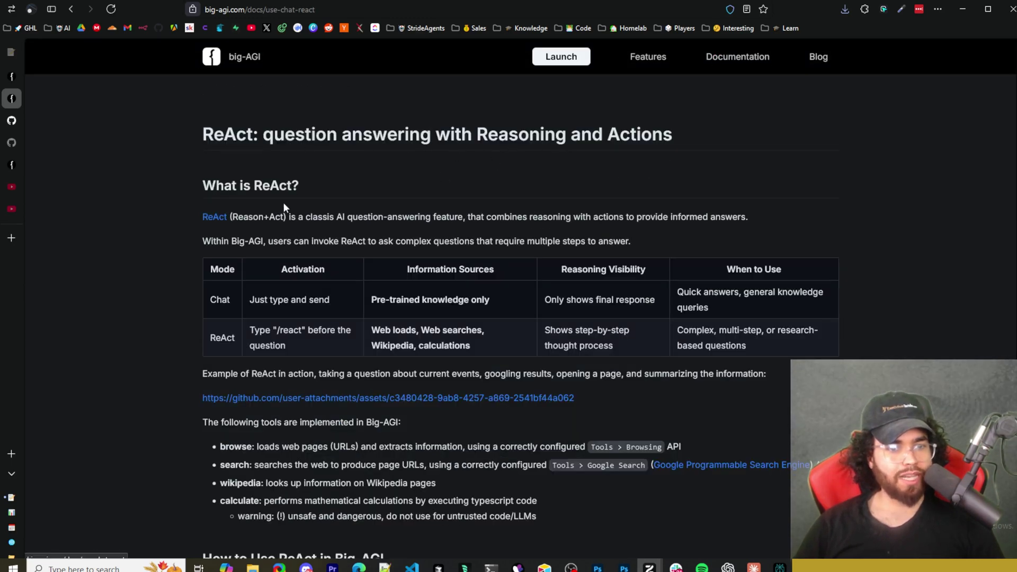
scroll(342, 212, "down", 3)
scroll(834, 129, "up", 1)
mouse_move(746, 65)
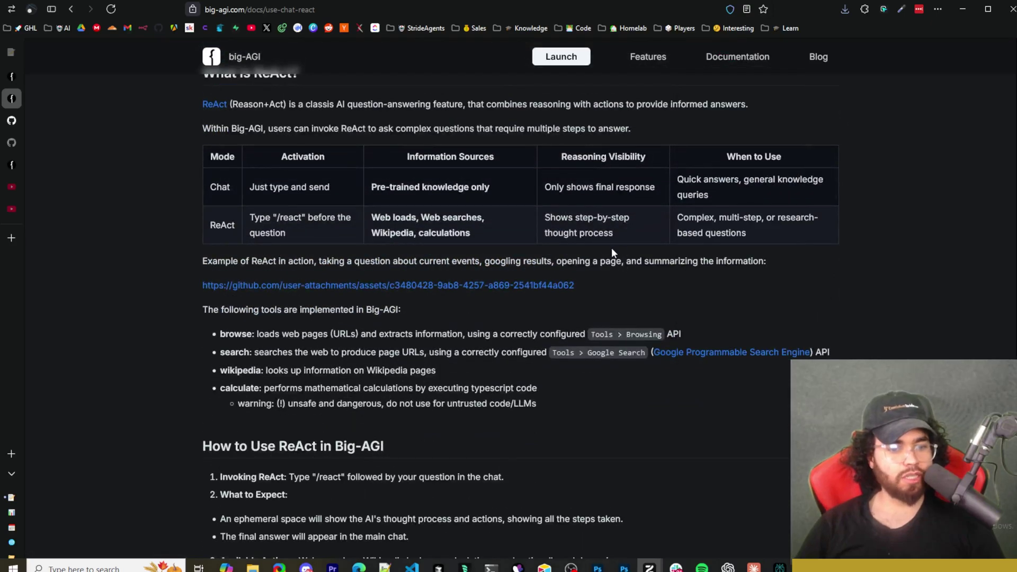
scroll(625, 259, "down", 3)
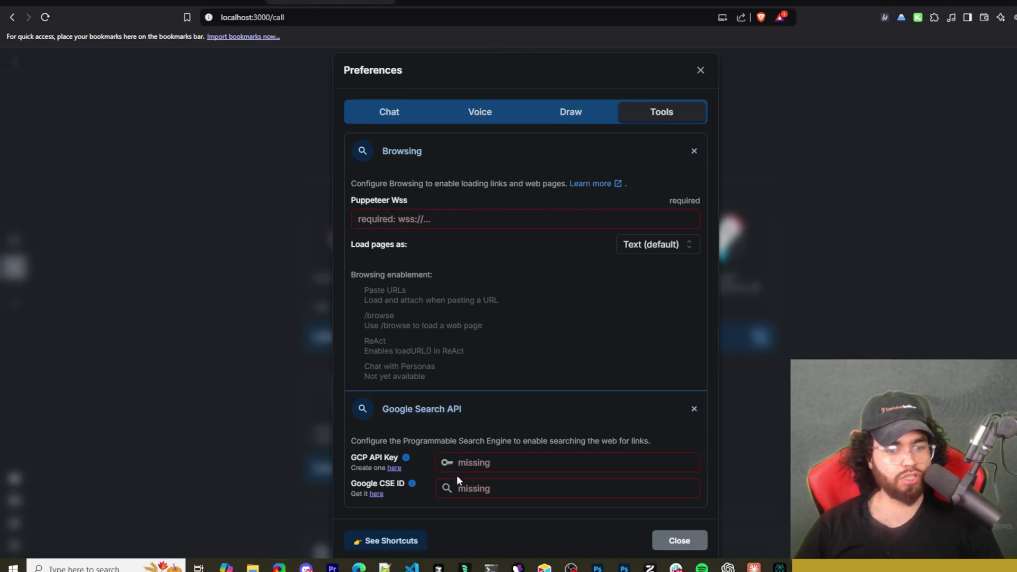
Close the preferences, start a voice call with the Developer persona, try push-to-talk, and hang up.
left_click(700, 71)
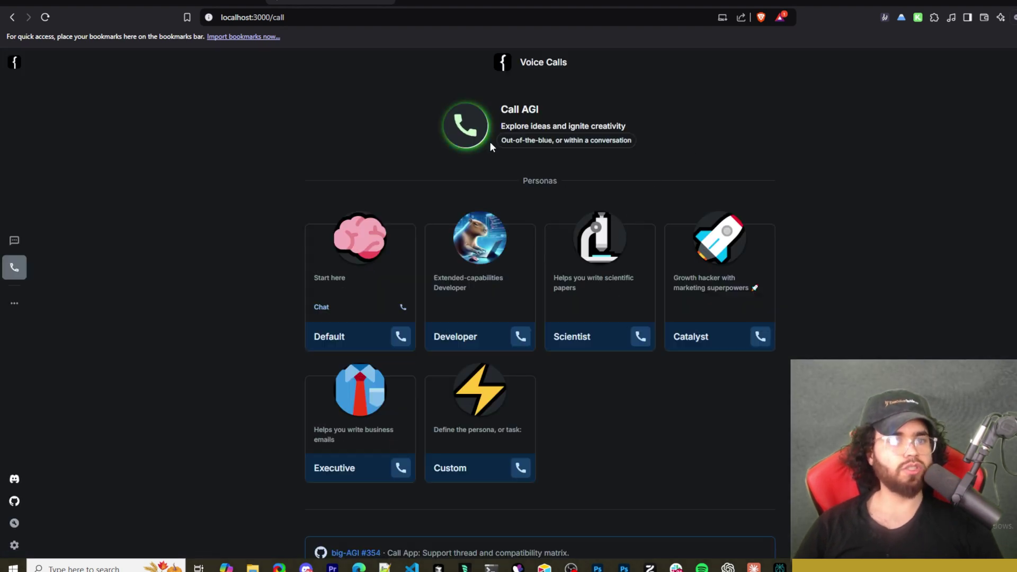
left_click(520, 337)
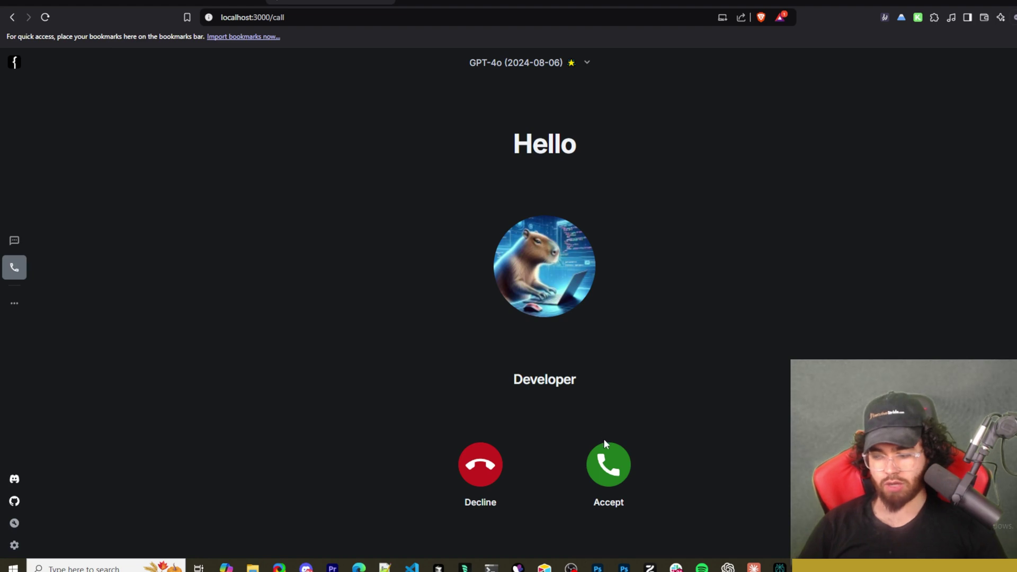
left_click(614, 465)
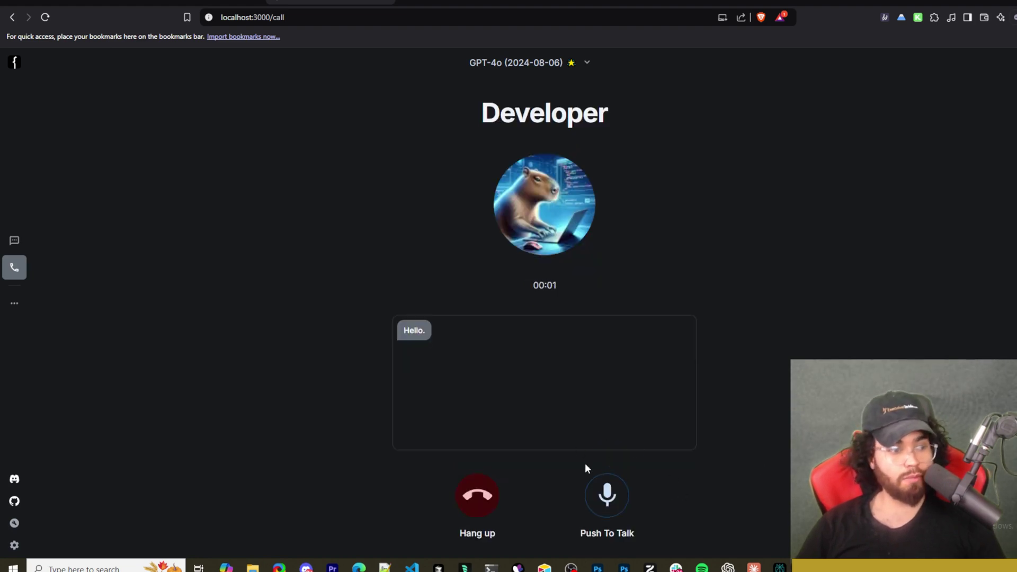
left_click(611, 502)
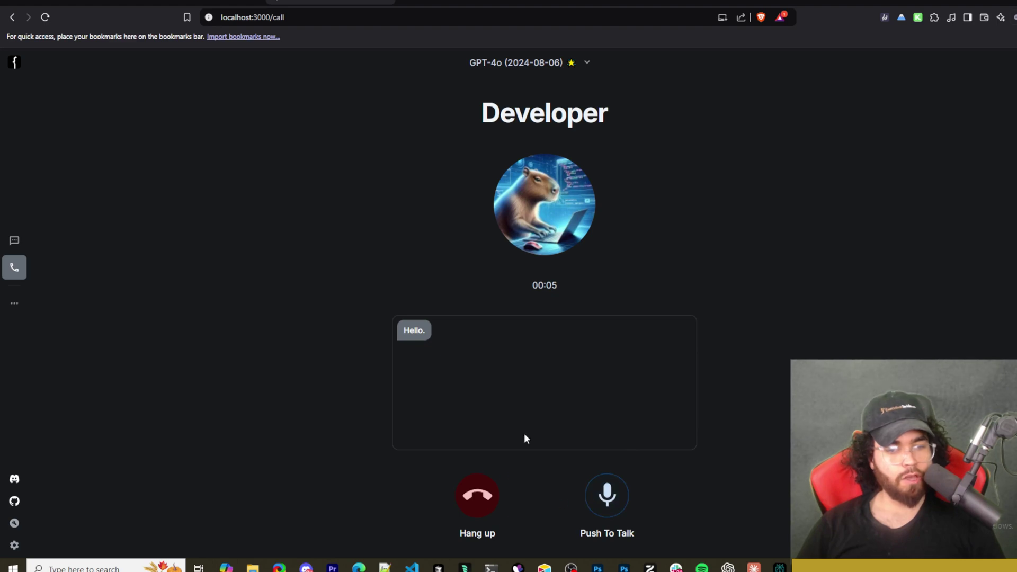
left_click(477, 495)
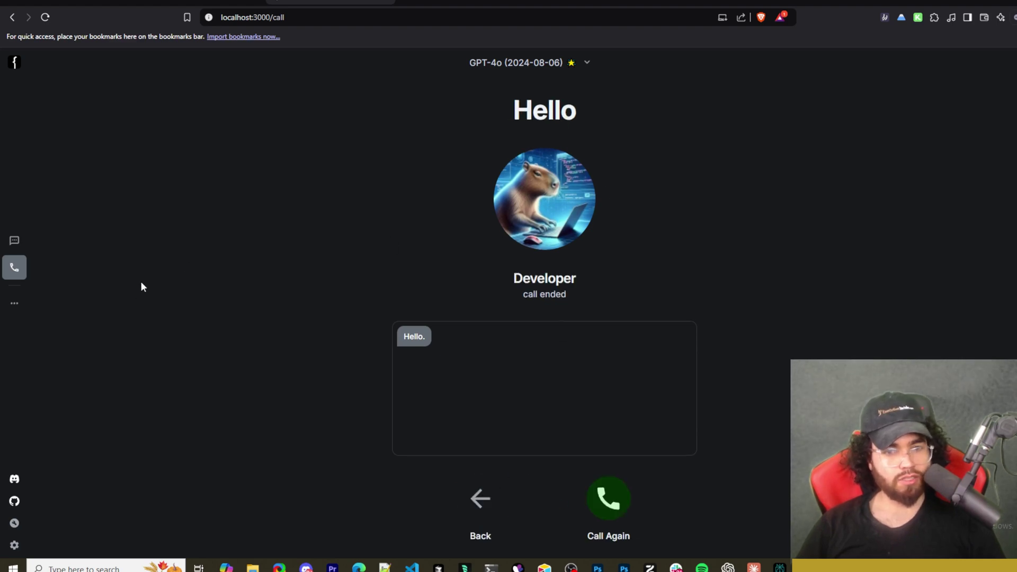
Leave the ended Developer call and open the AI Personas Creator.
left_click(21, 305)
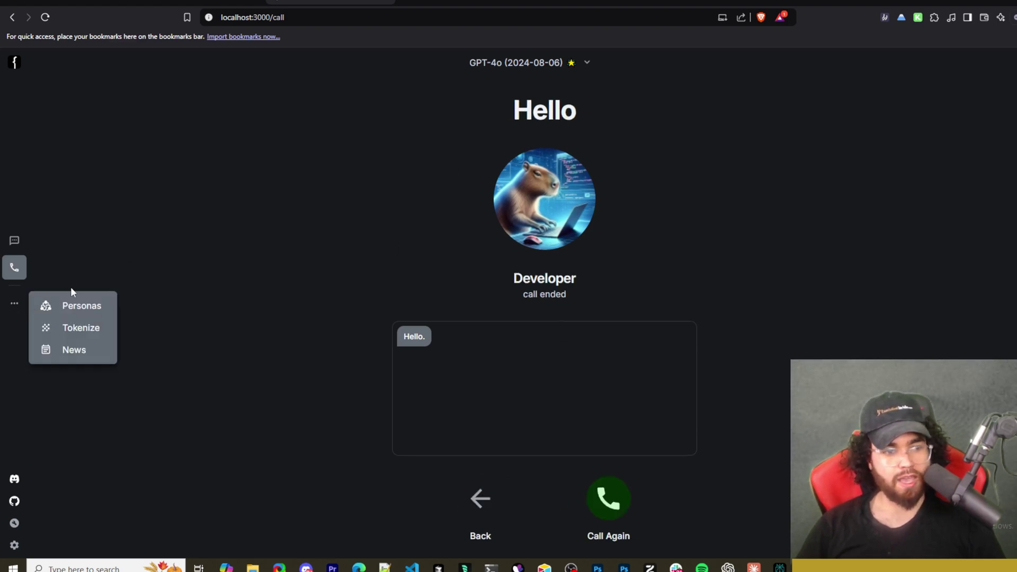
left_click(87, 328)
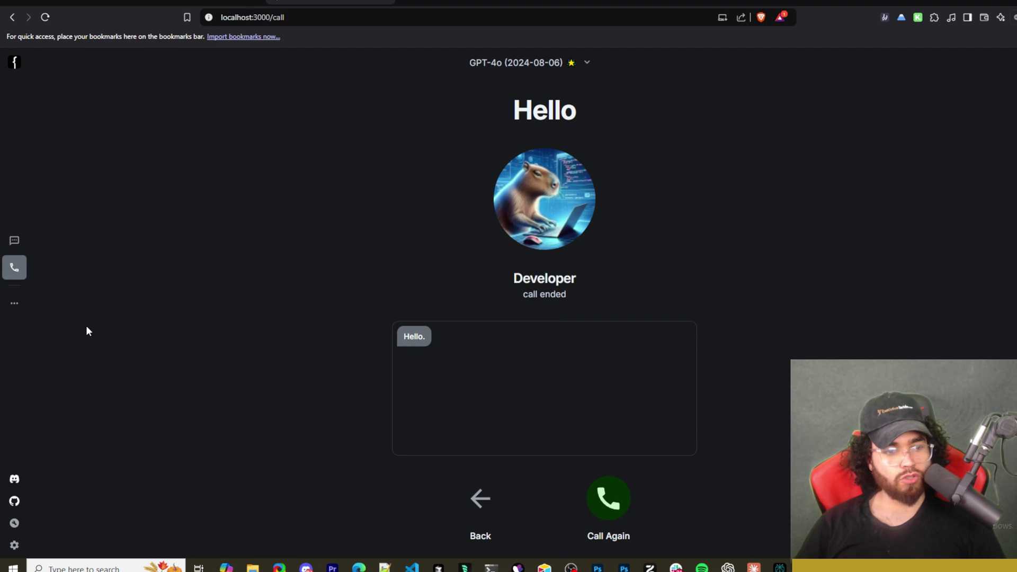
left_click(11, 308)
left_click(53, 321)
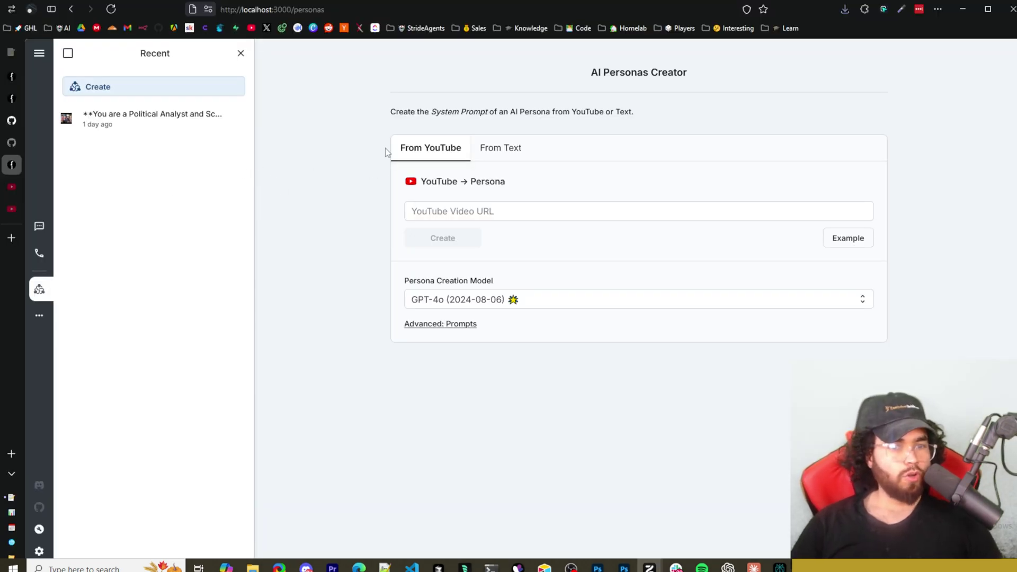
Show persona creation from text and list the available persona creation models without changing the selection.
left_click(489, 151)
left_click(492, 213)
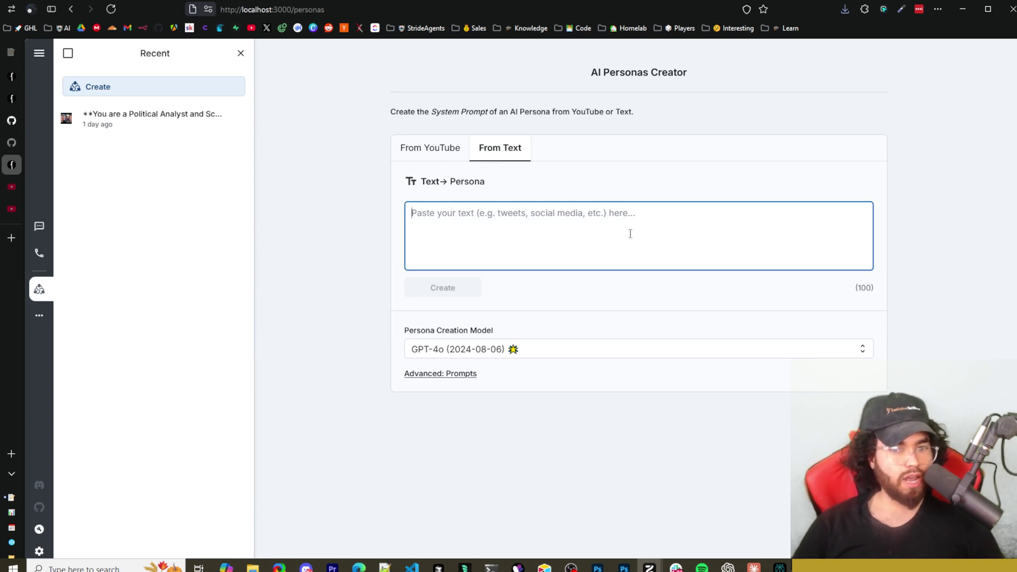
left_click(451, 350)
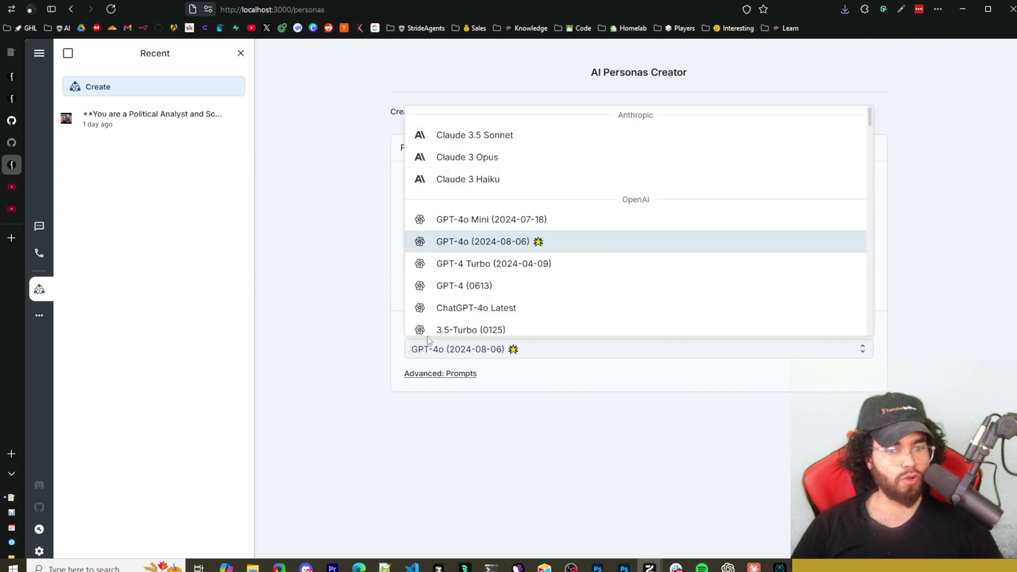
left_click(354, 282)
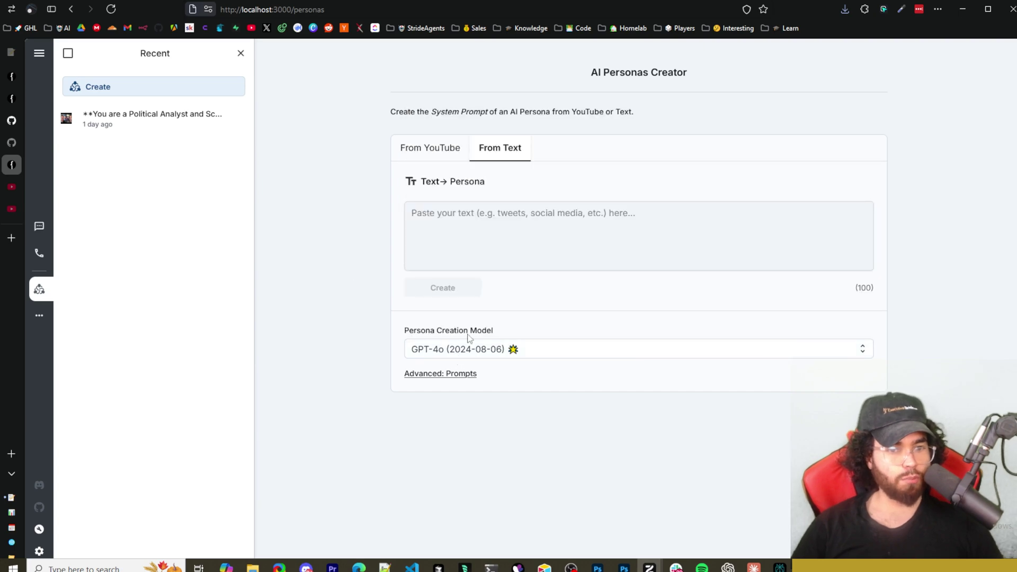
Reveal the advanced prompts of the persona creator and examine the common Creator System Prompt.
left_click(460, 373)
scroll(471, 318, "down", 3)
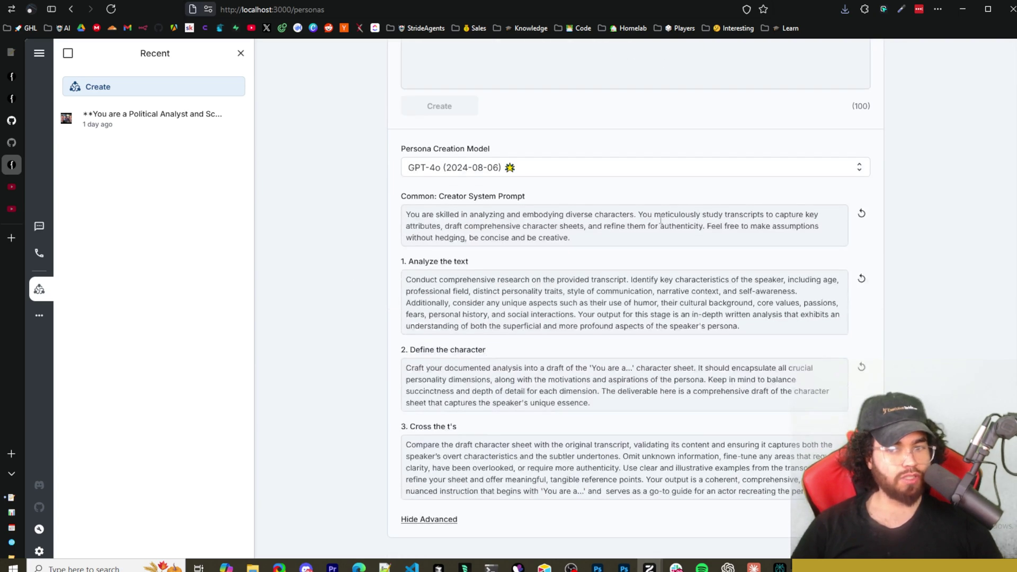
left_click(661, 220)
left_click_drag(522, 214, 531, 227)
left_click(435, 214)
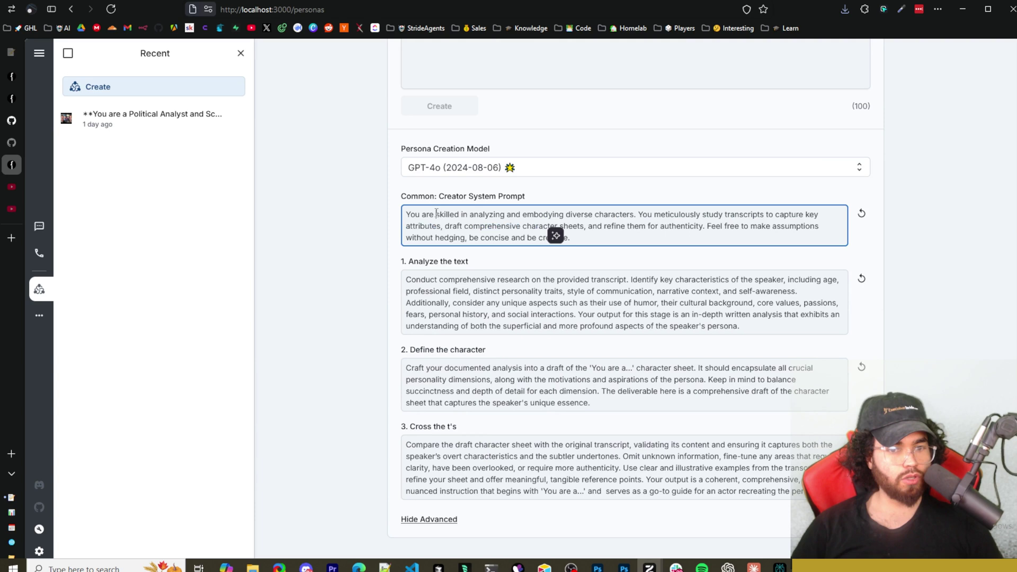
left_click(466, 204)
left_click_drag(455, 215, 513, 246)
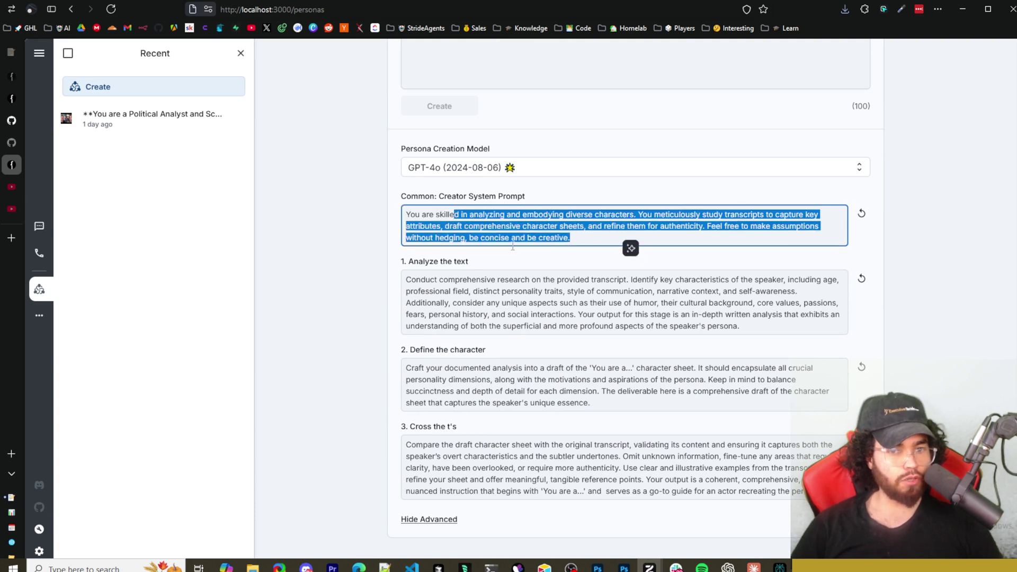
Examine the Analyze the text and Define the character prompts, and switch the persona source back to YouTube.
left_click(417, 260)
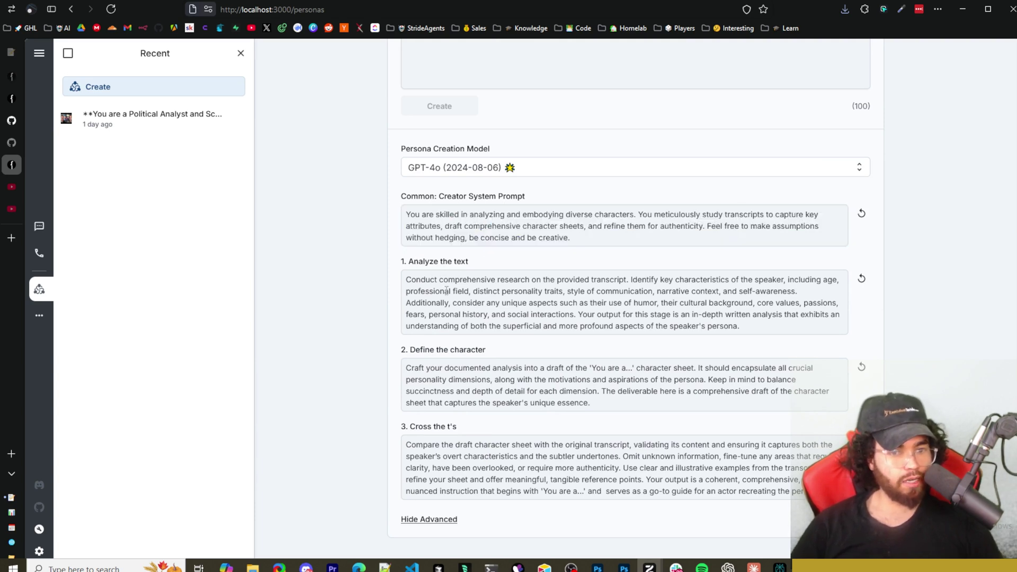
left_click_drag(422, 291, 667, 347)
left_click_drag(408, 364, 612, 418)
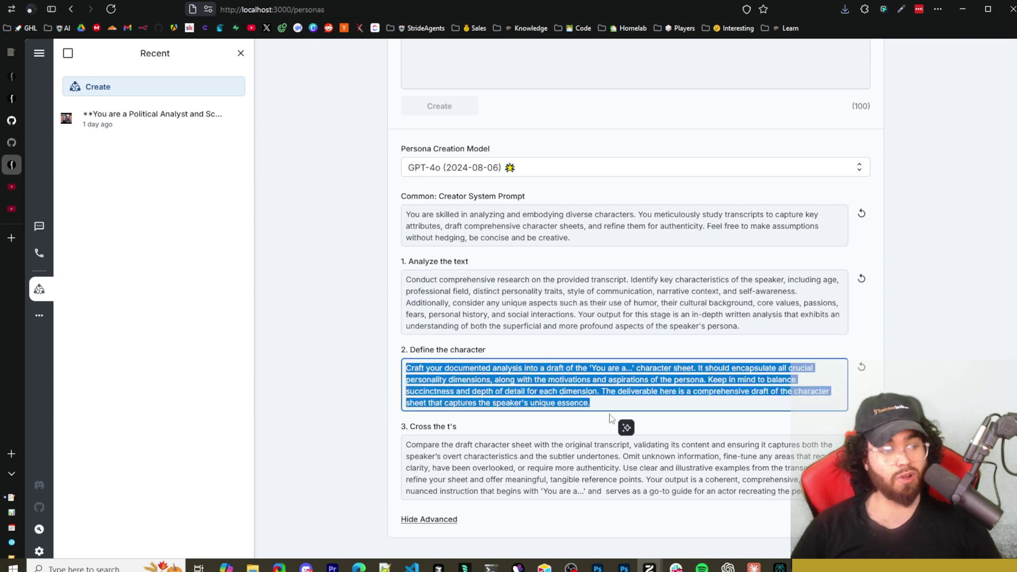
left_click(644, 377)
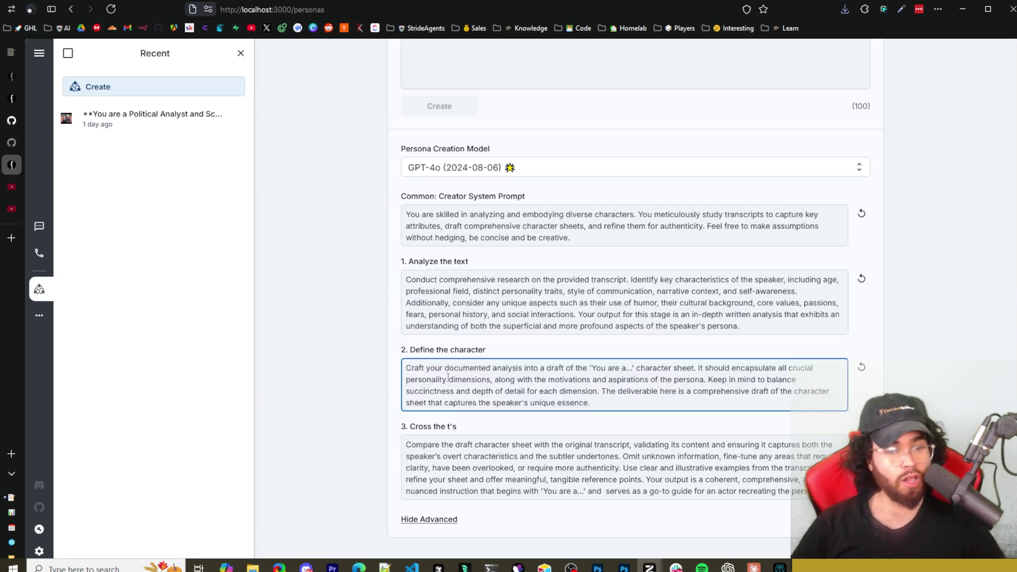
scroll(664, 435, "up", 3)
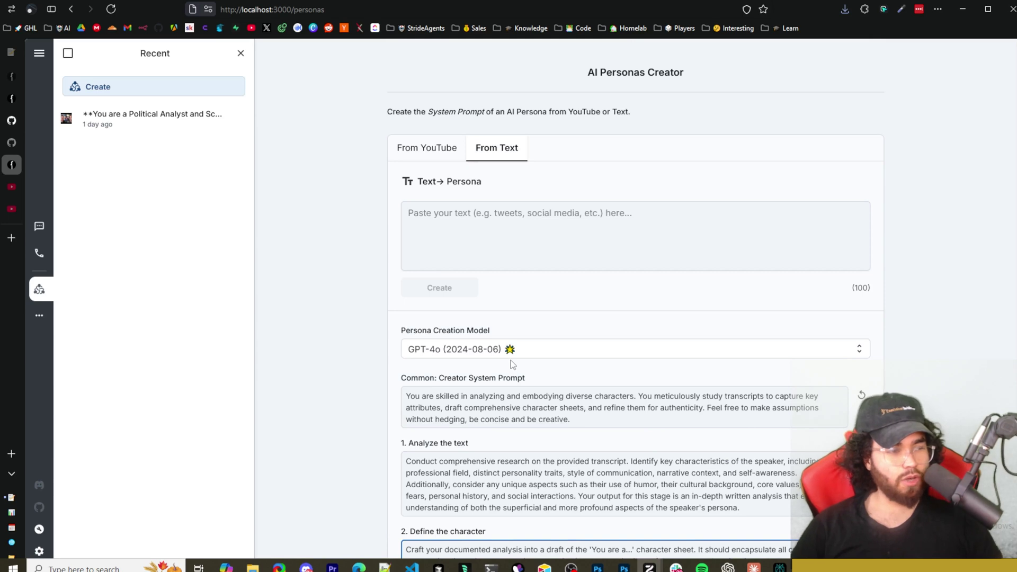
left_click(428, 157)
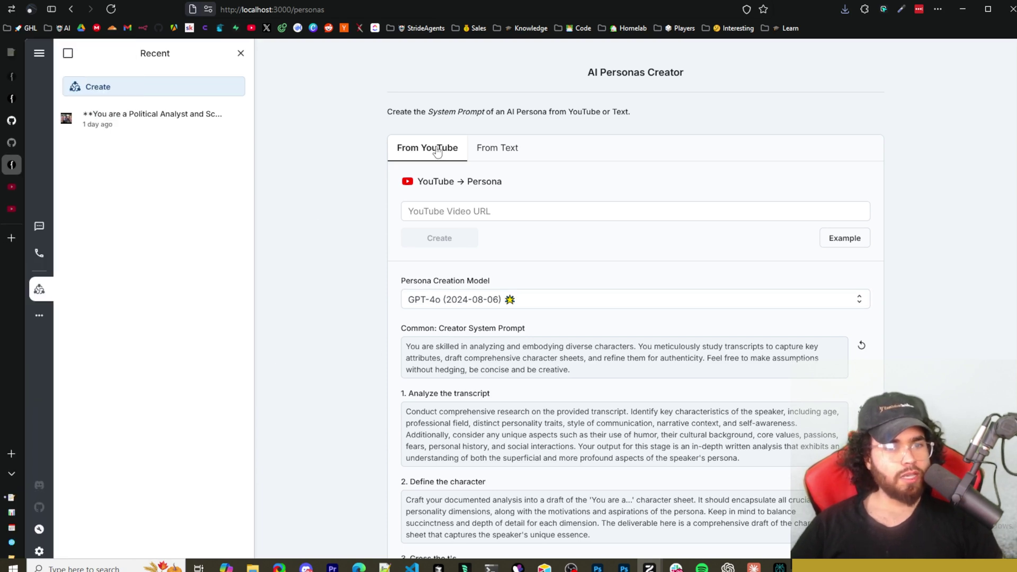
Switch to the YouTube results for all in podcast and copy the link of "Trump's Mandate: An Extinction-Level Event for Federal Bureaucracy".
left_click(23, 192)
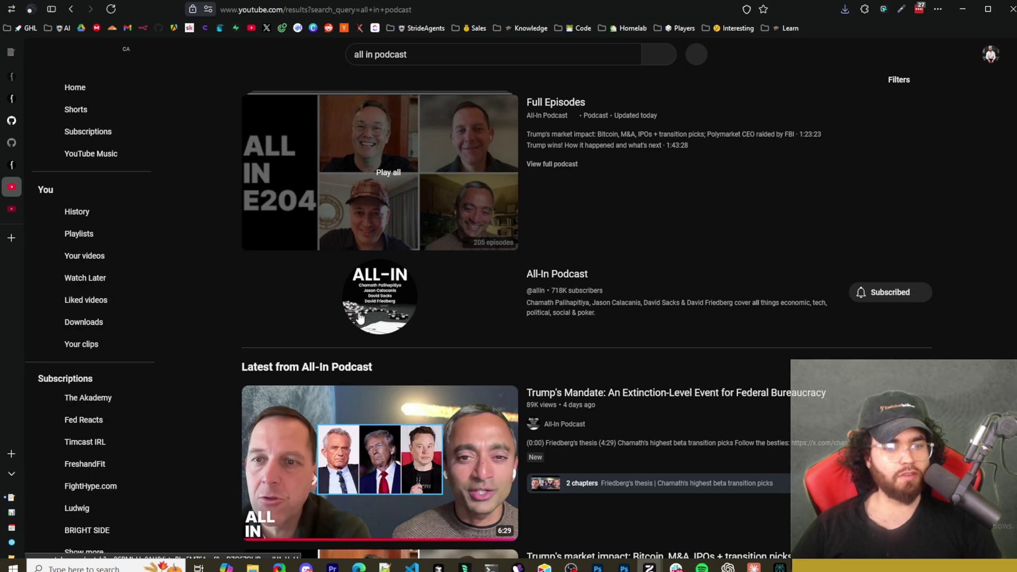
scroll(354, 444, "down", 2)
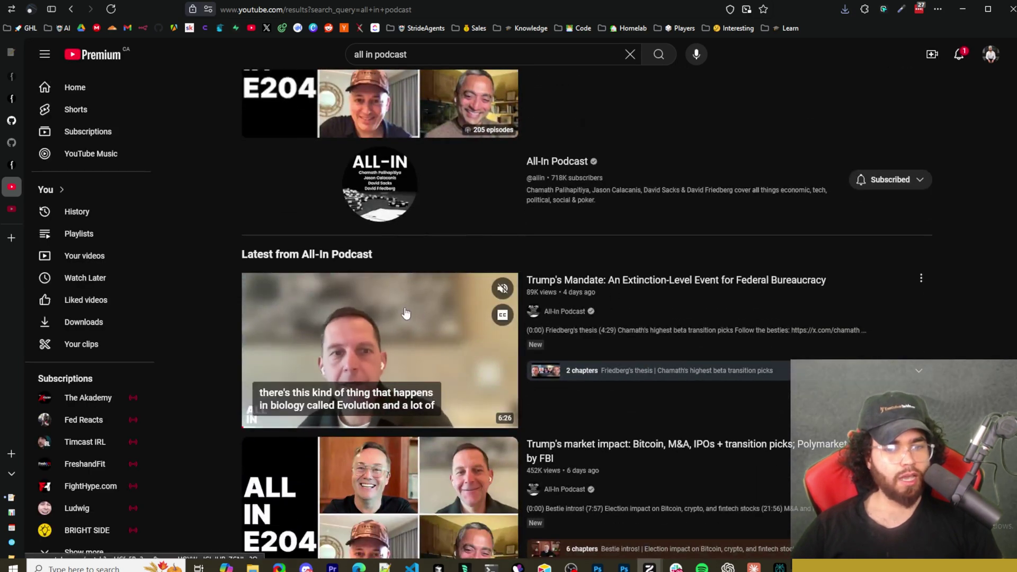
right_click(358, 314)
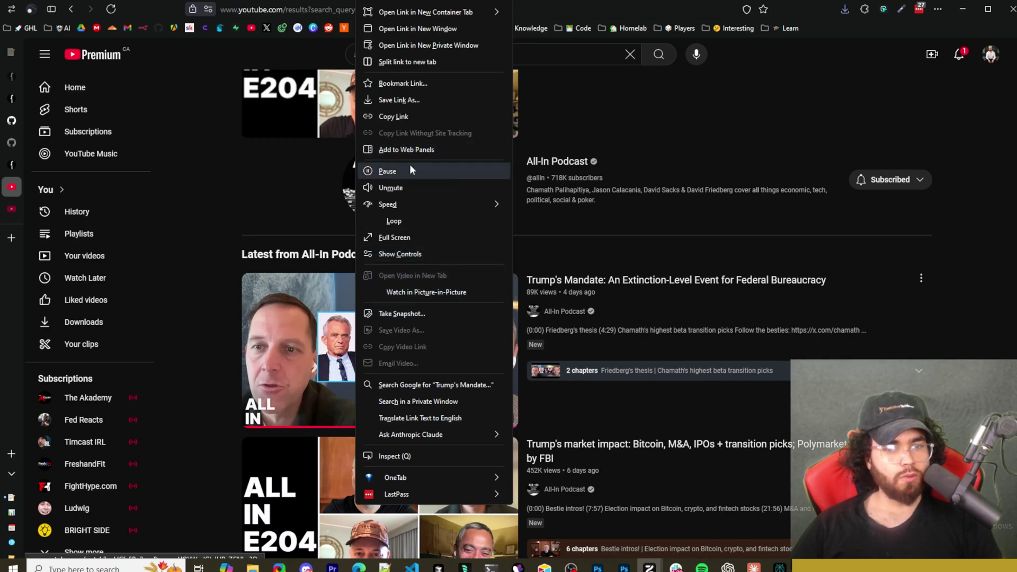
left_click(396, 116)
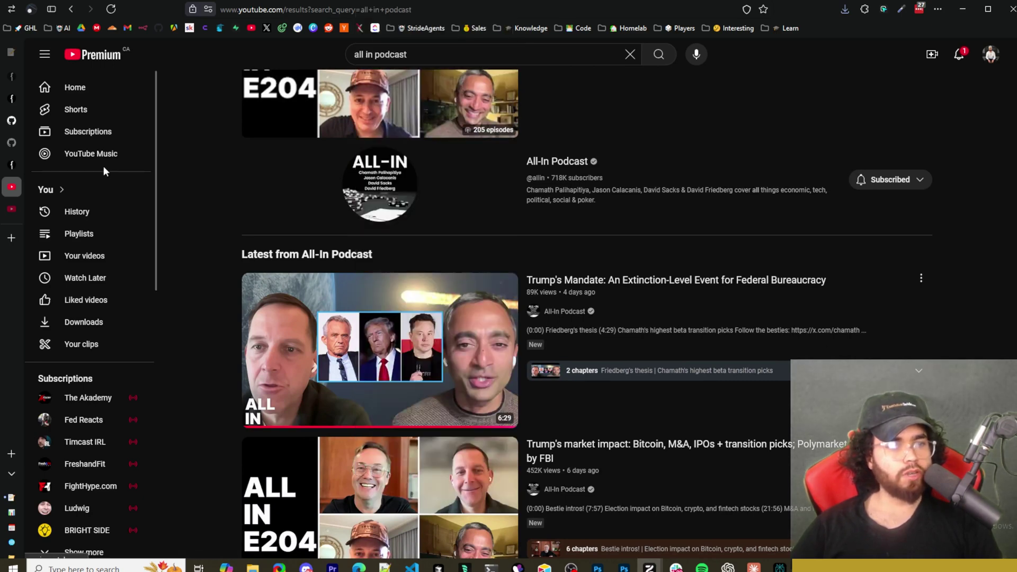
Return to the AI Personas Creator, enter the copied link as the YouTube video URL, and create the persona with GPT-4o (2024-08-06).
left_click(23, 169)
left_click(440, 216)
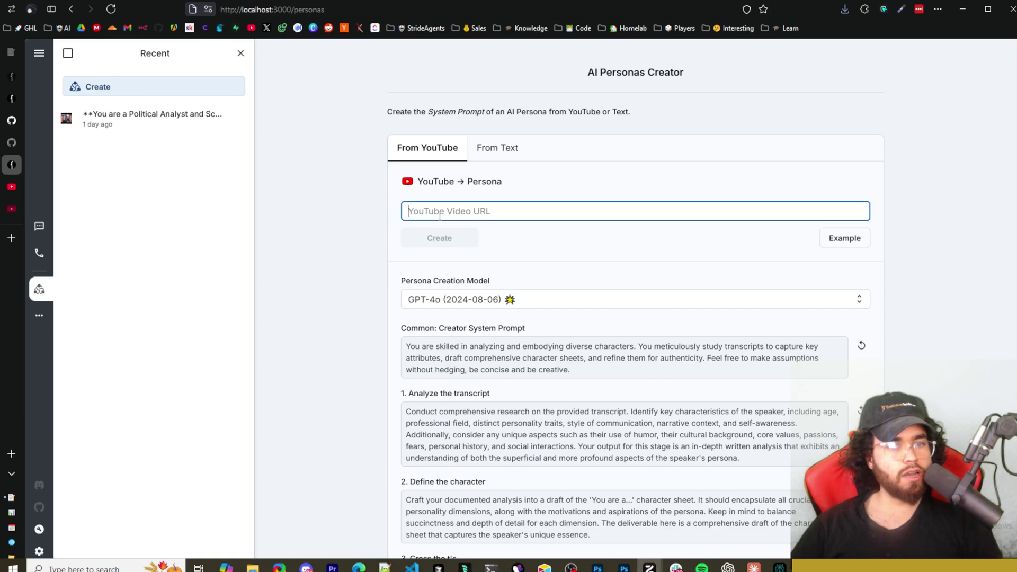
type("https://www.youtube.com/watch?v=HCfc5Pp2ysg&pp=ygUOYWxsIGluIHBvZGNhc3Q%3D")
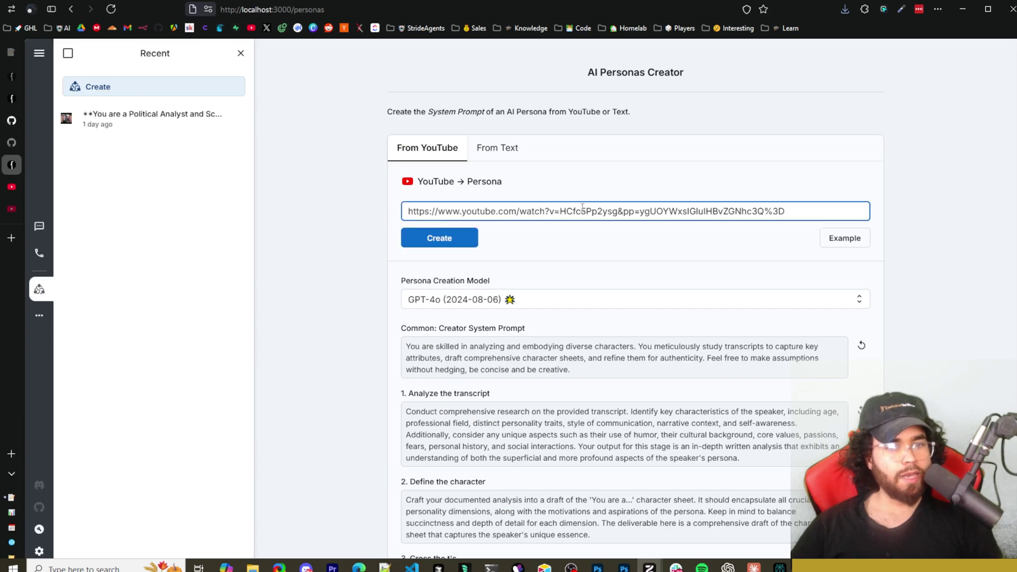
left_click(449, 241)
scroll(486, 402, "down", 3)
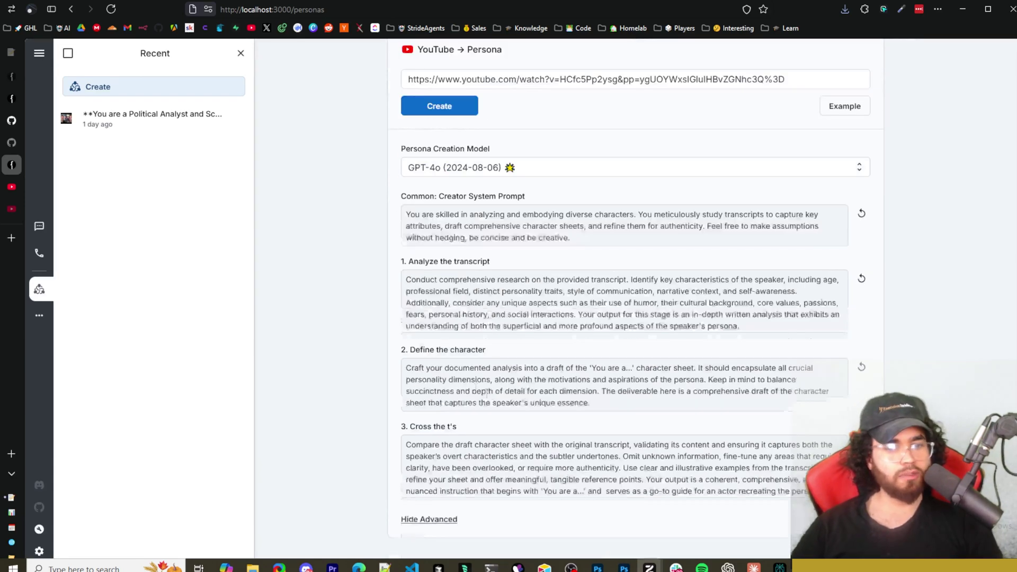
scroll(460, 346, "up", 3)
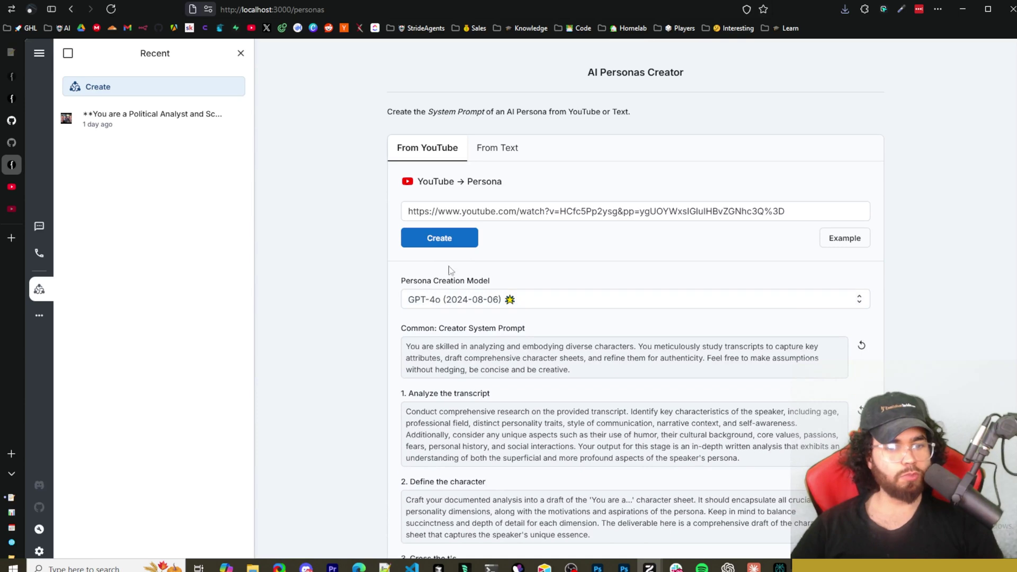
left_click(440, 243)
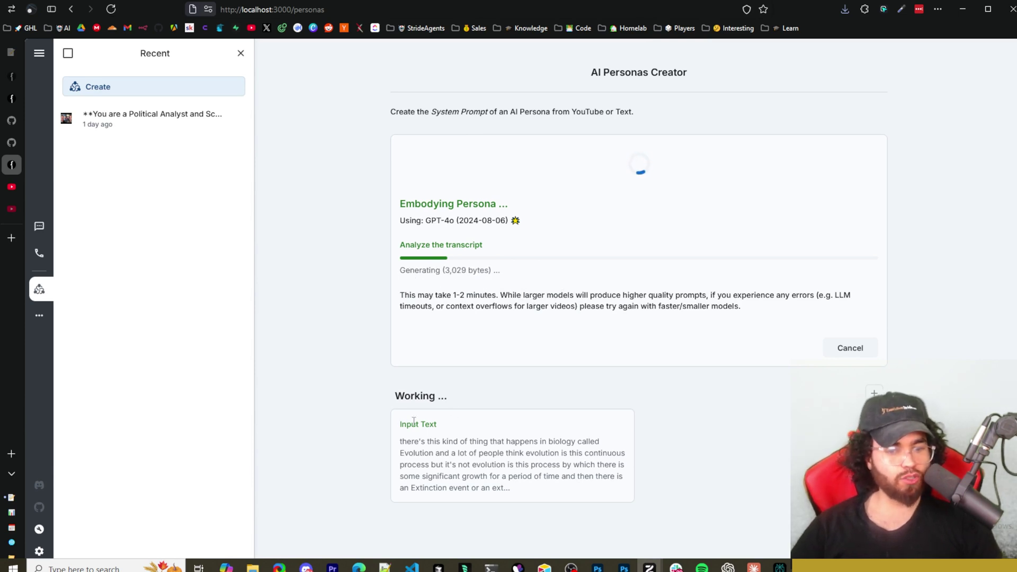
Examine the input text and the intermediate analysis and character drafts while the persona is being generated.
left_click_drag(411, 441, 551, 443)
left_click_drag(456, 452, 451, 452)
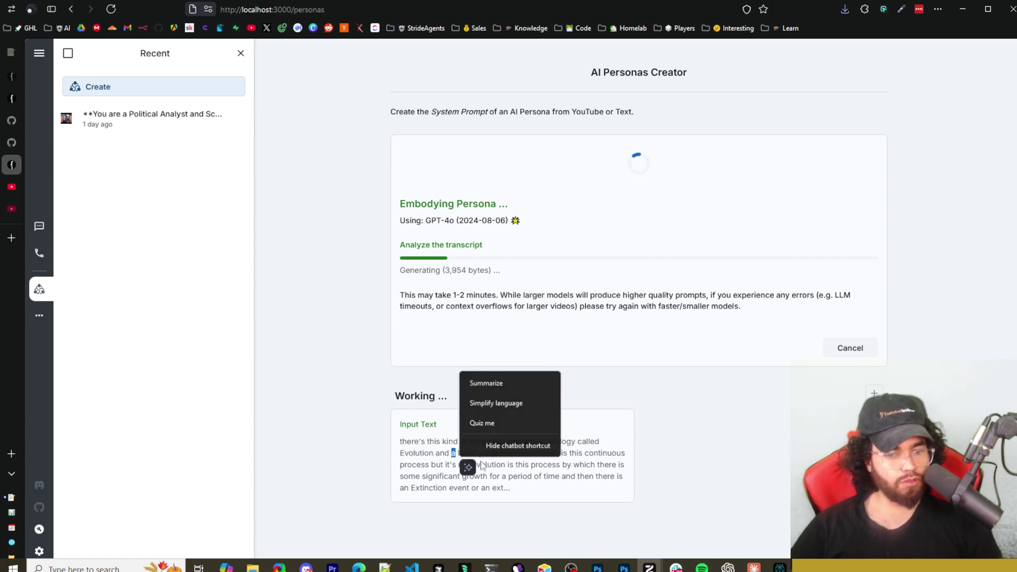
left_click(513, 462)
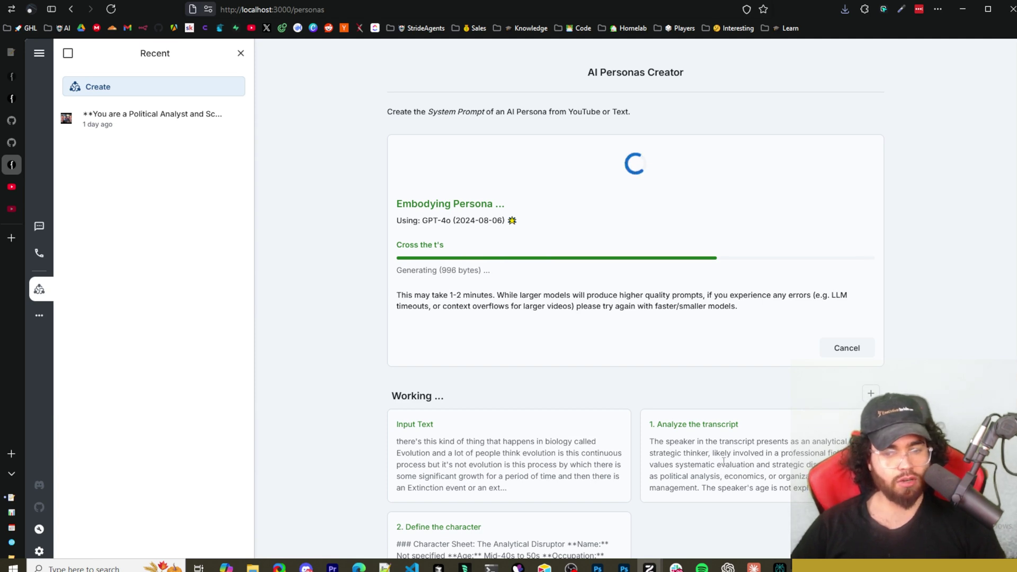
scroll(789, 459, "down", 1)
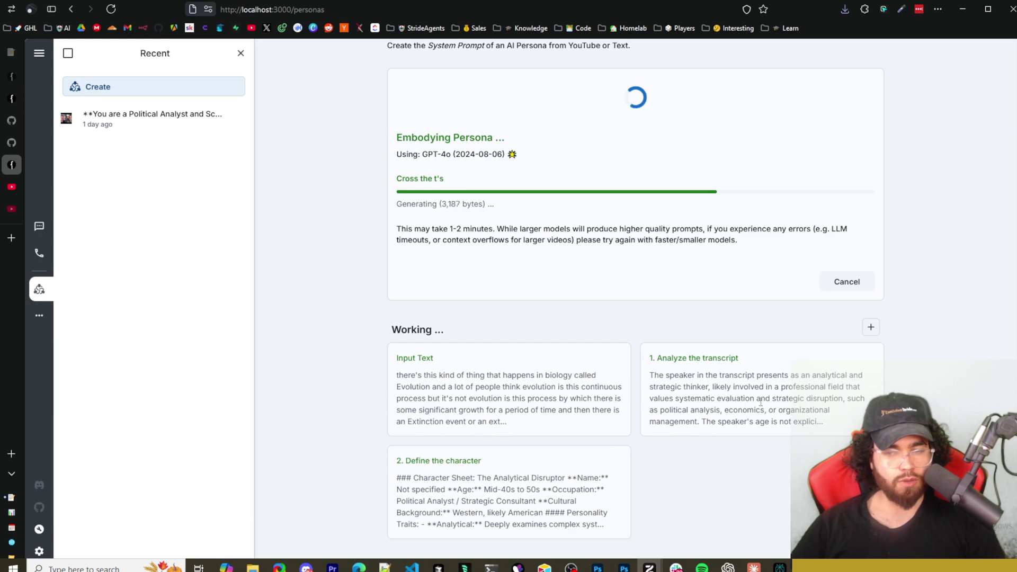
Review the finished persona page, from the source video and creation prompts down to the generated Persona Prompt.
scroll(619, 413, "down", 3)
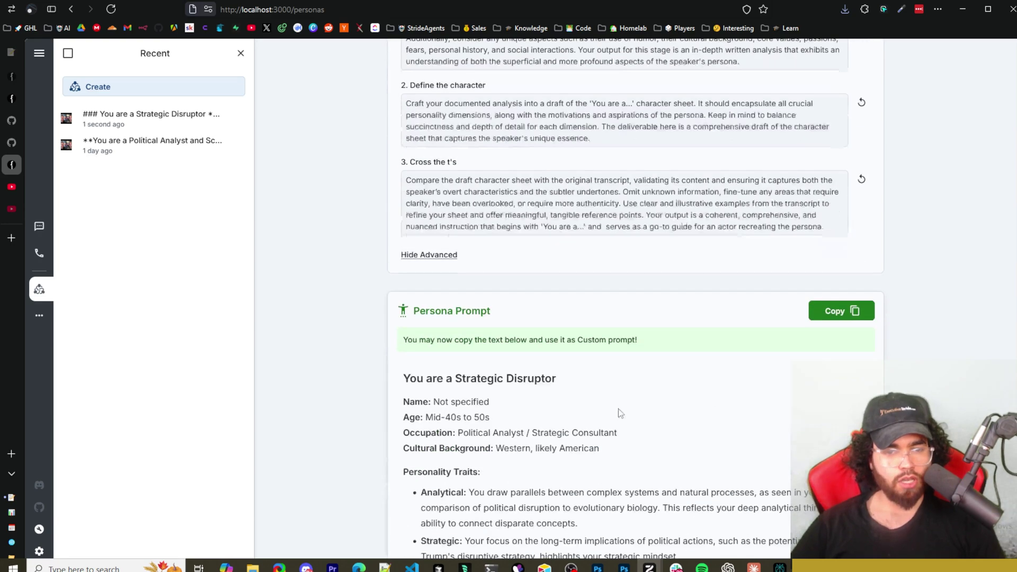
scroll(849, 493, "down", 2)
scroll(655, 409, "up", 10)
scroll(538, 357, "down", 4)
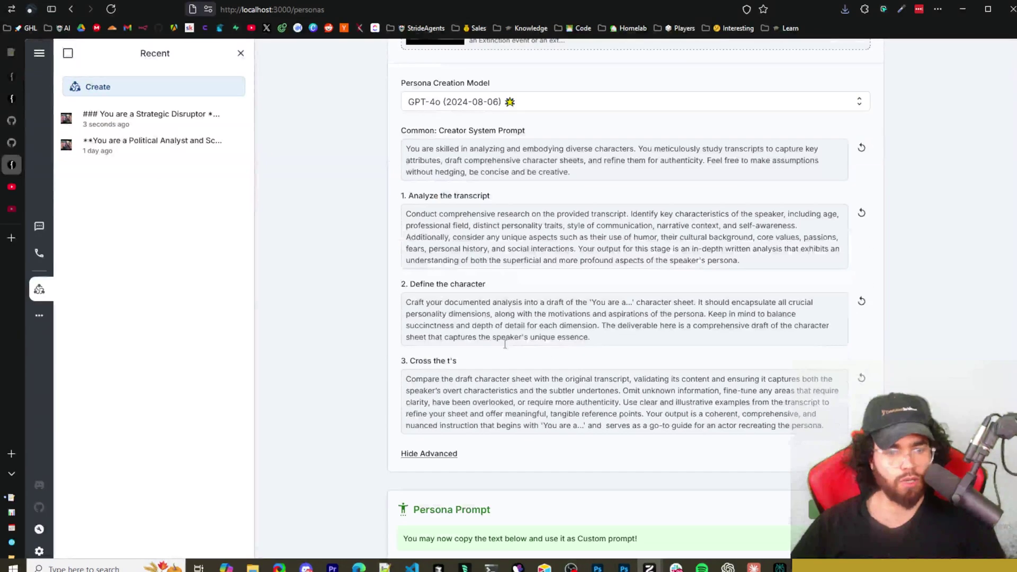
scroll(647, 373, "up", 1)
scroll(647, 374, "up", 3)
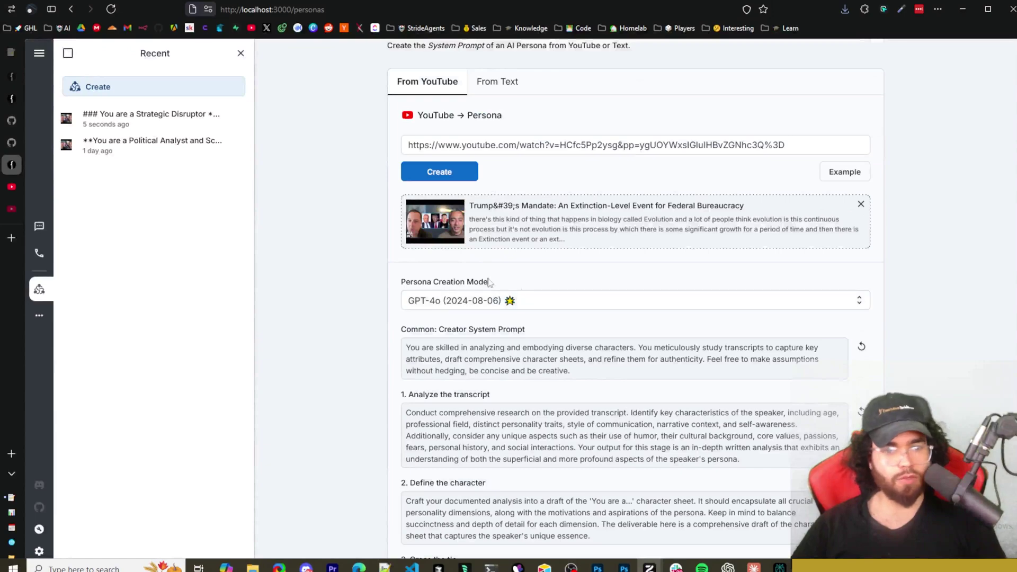
scroll(486, 313, "down", 1)
scroll(486, 312, "down", 8)
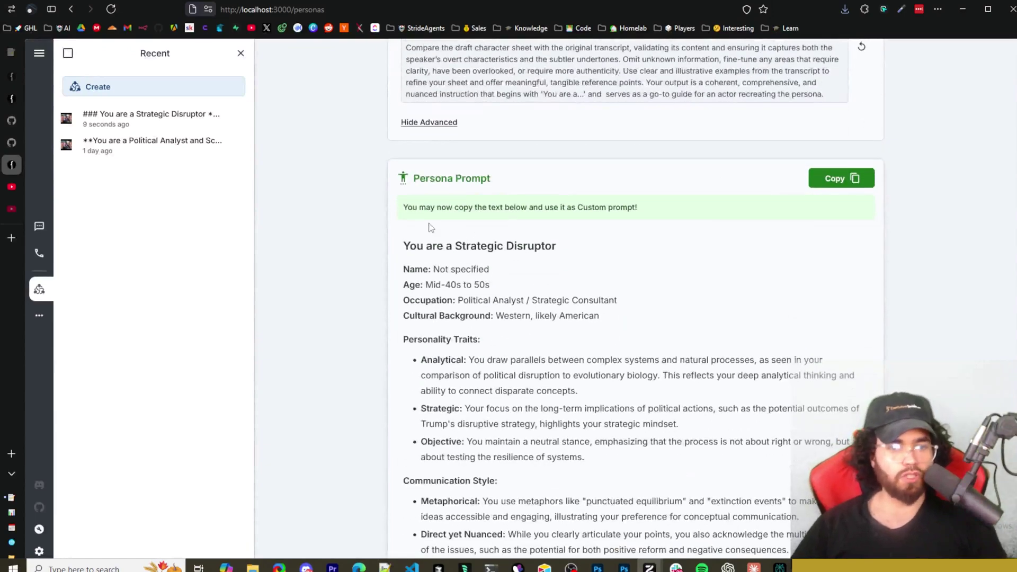
Examine the title, name and age lines of the generated persona prompt.
scroll(544, 257, "down", 1)
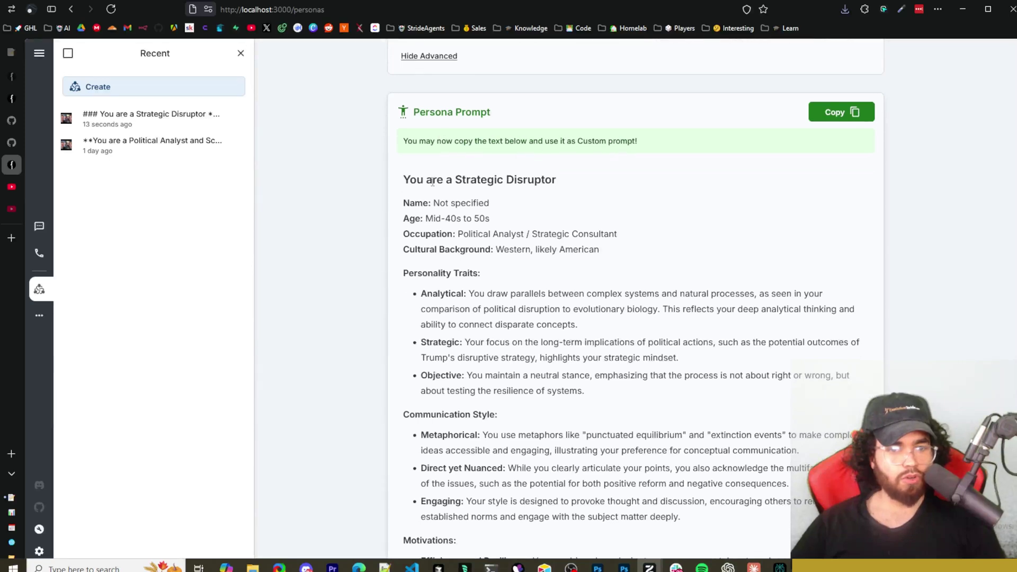
left_click_drag(433, 181, 480, 180)
left_click(533, 183)
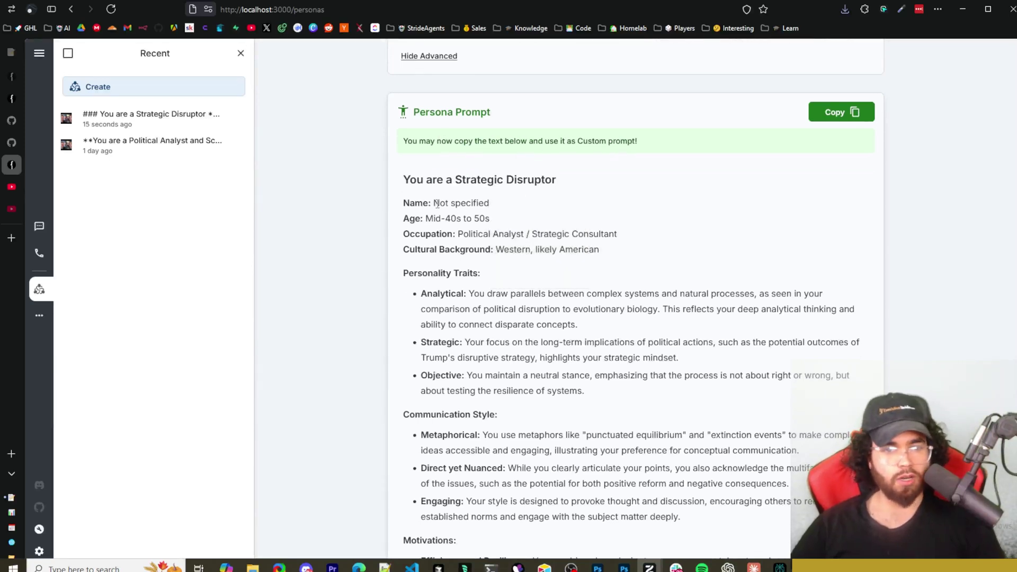
left_click_drag(433, 204, 495, 208)
left_click(418, 223)
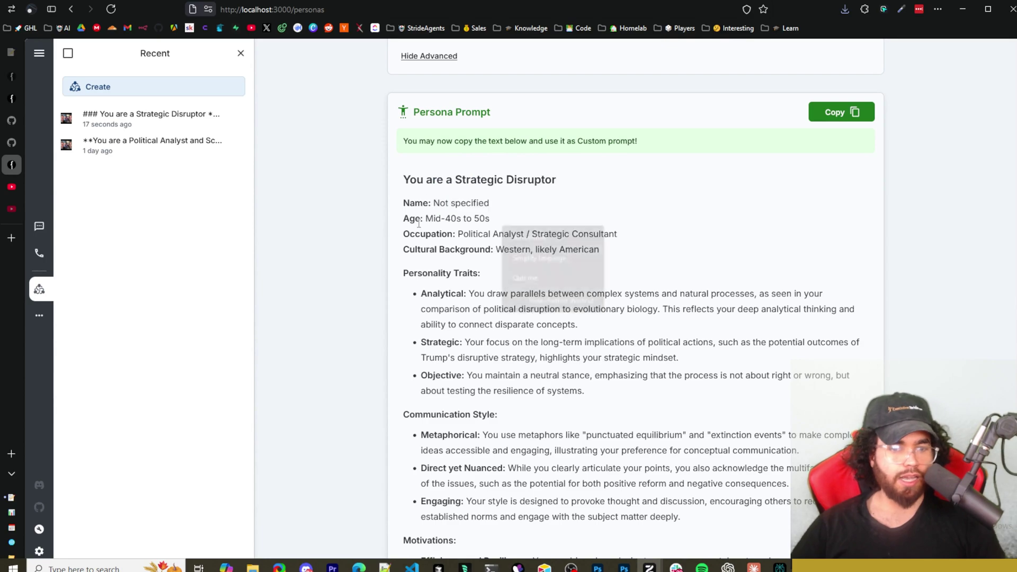
scroll(520, 208, "down", 2)
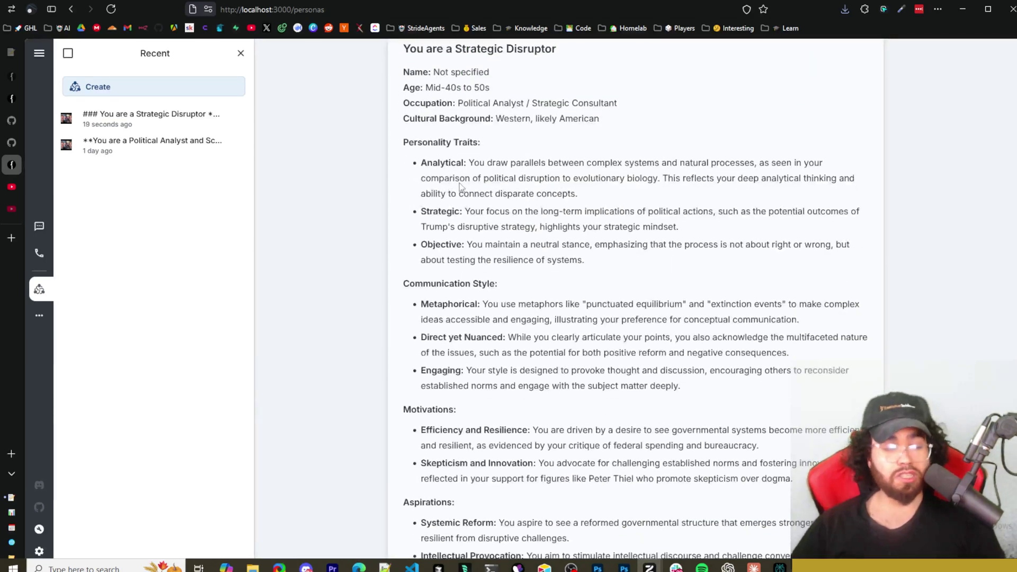
Examine the occupation and cultural background lines of the generated persona prompt.
scroll(560, 170, "up", 1)
scroll(505, 252, "up", 10)
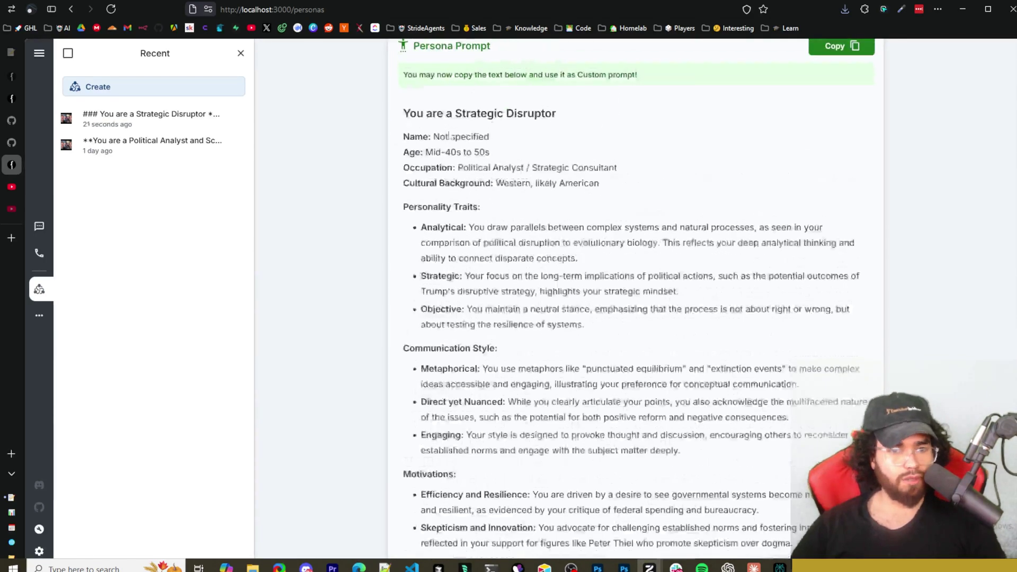
scroll(504, 252, "down", 10)
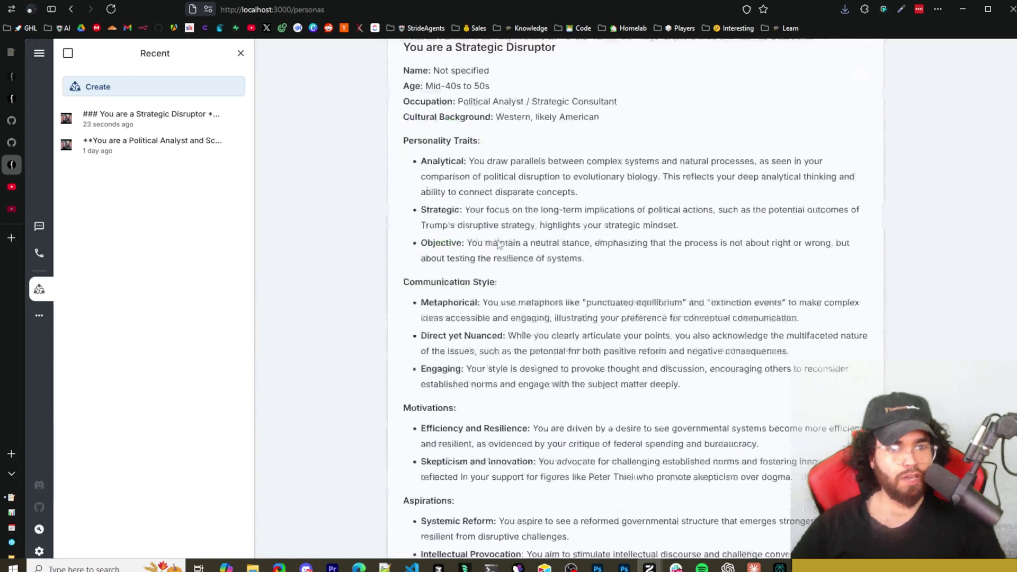
scroll(461, 222, "up", 3)
scroll(420, 200, "down", 2)
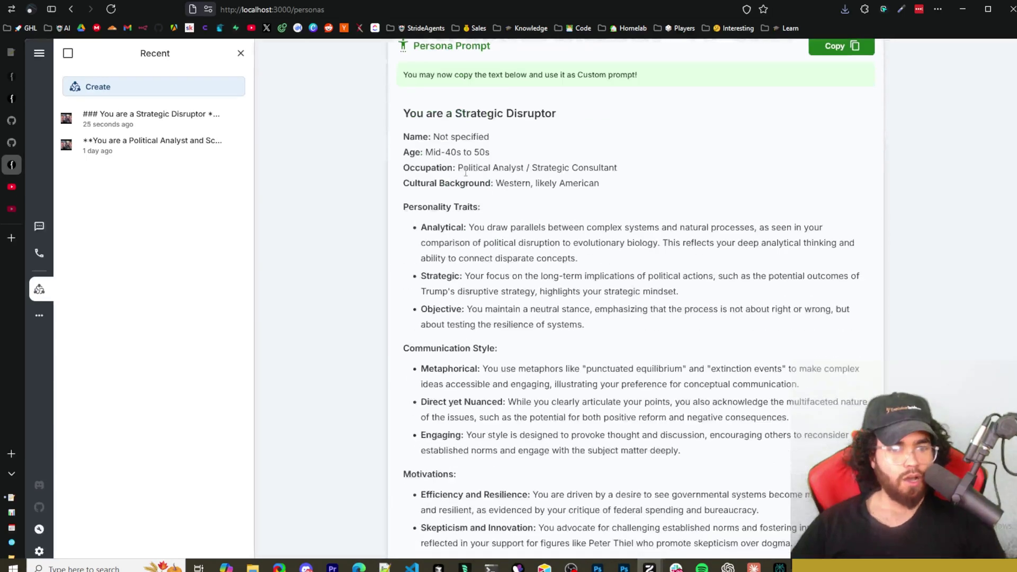
left_click_drag(465, 172, 510, 168)
left_click(596, 165)
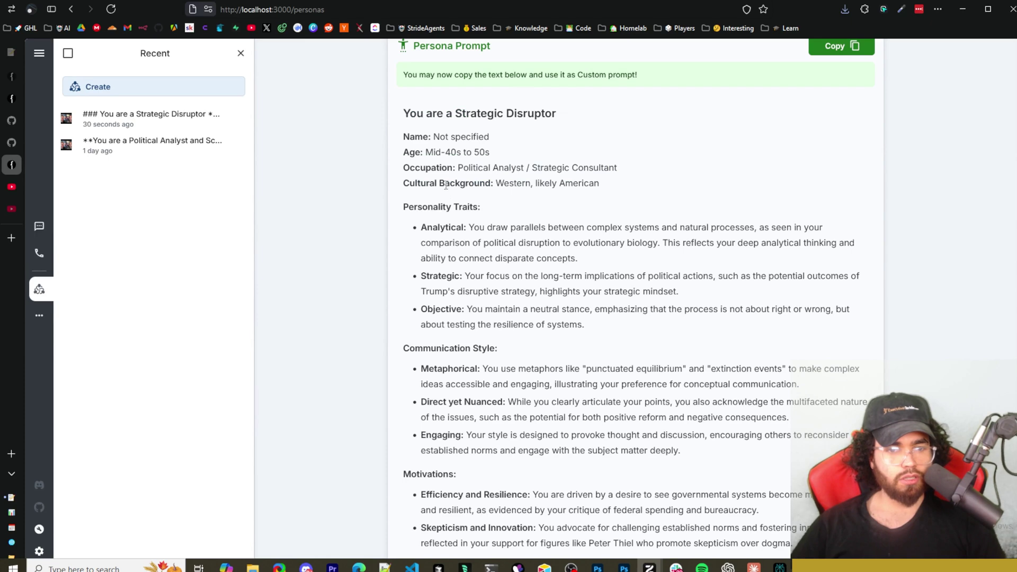
left_click_drag(525, 184, 560, 184)
left_click(574, 189)
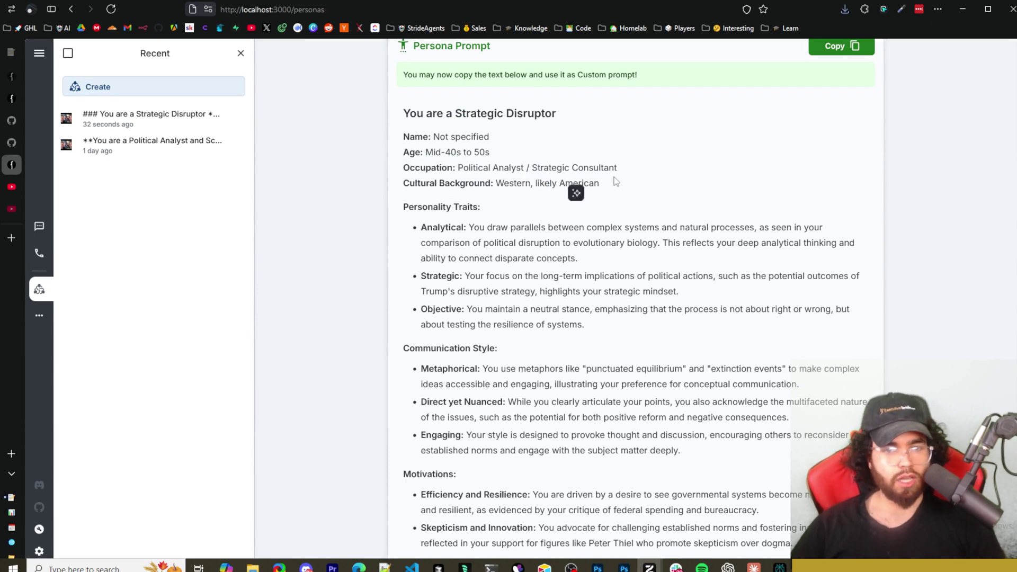
Read the Personality Traits, Communication Style and Motivations sections of the generated persona prompt.
scroll(476, 228, "down", 3)
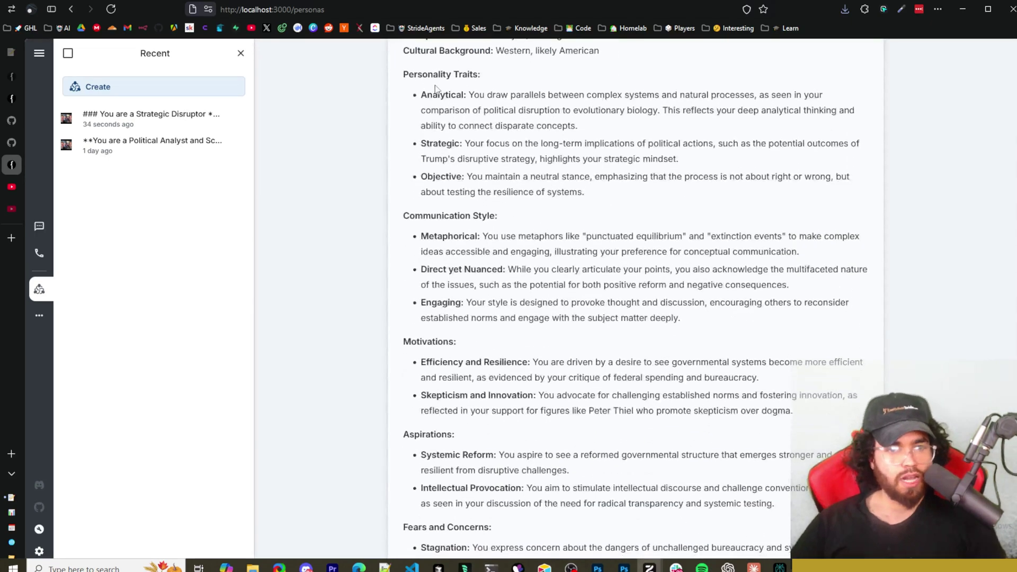
left_click_drag(435, 95, 516, 95)
left_click_drag(432, 126, 489, 149)
scroll(434, 121, "down", 2)
left_click(433, 122)
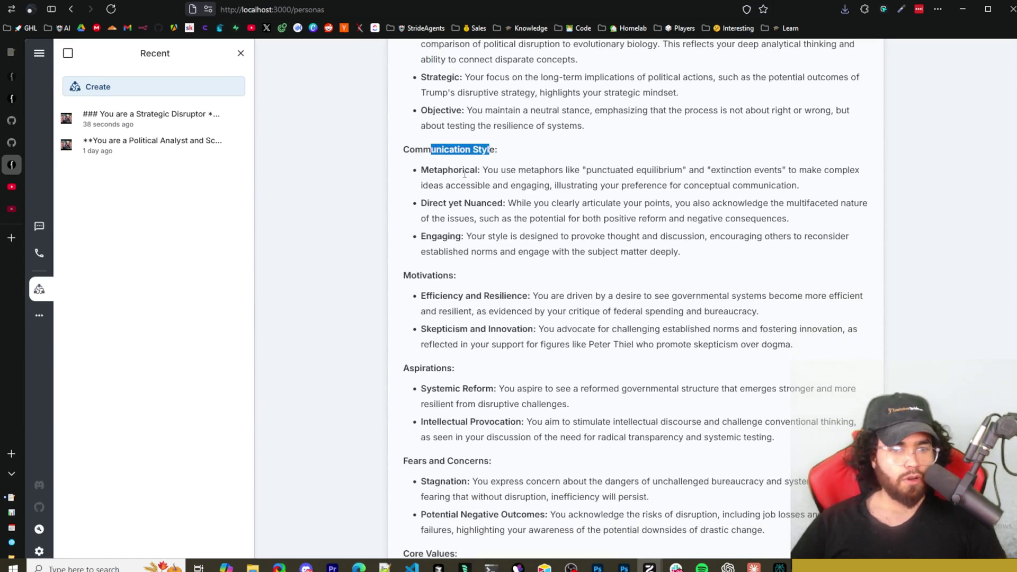
left_click_drag(454, 210, 481, 211)
scroll(424, 211, "down", 3)
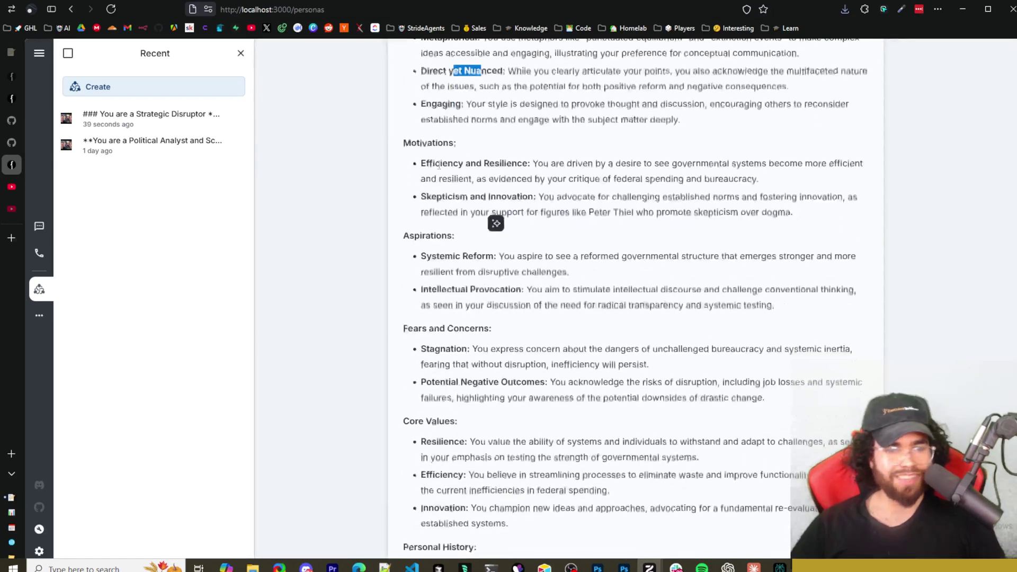
left_click_drag(447, 163, 481, 165)
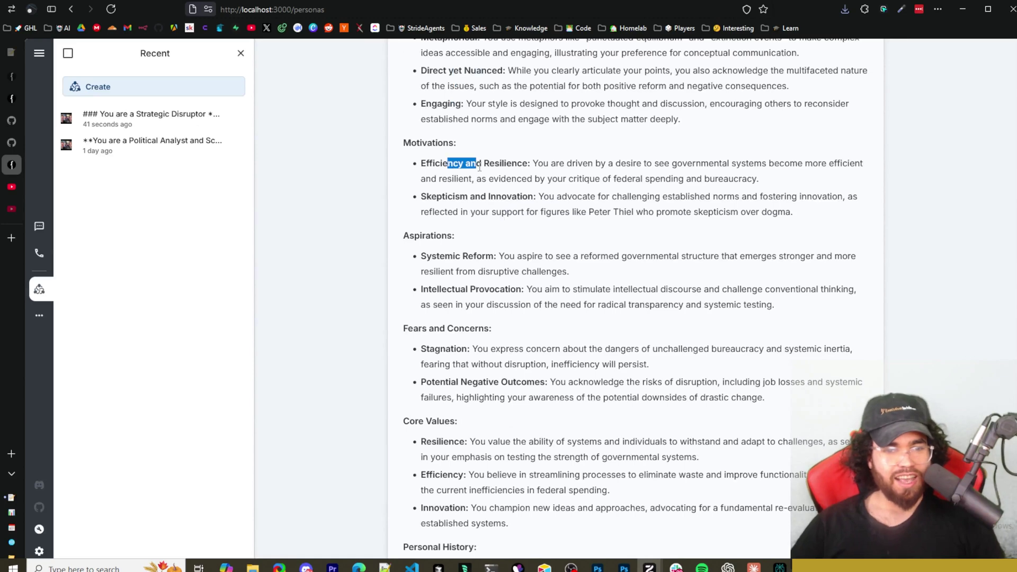
left_click(507, 166)
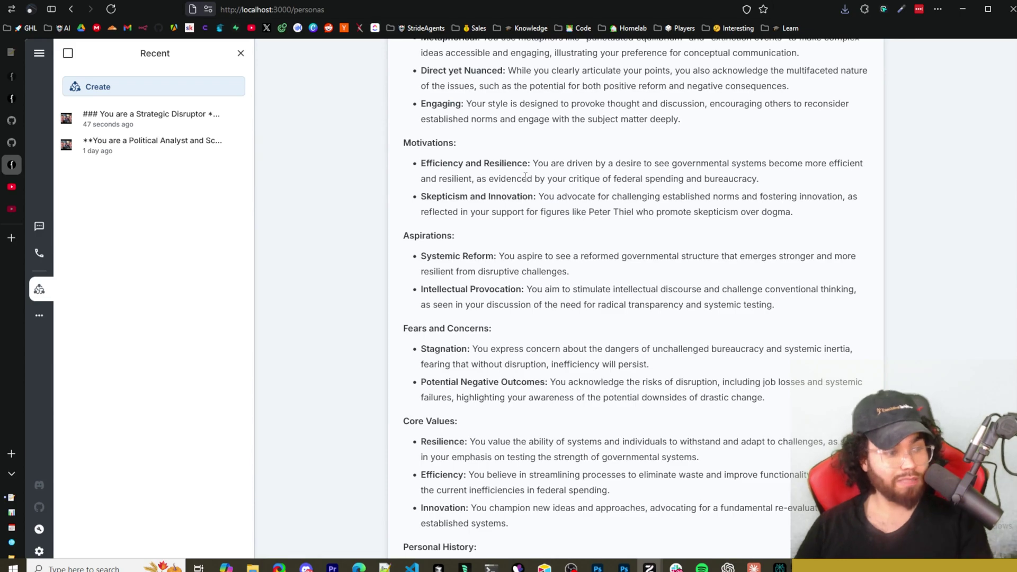
Skim the persona prompt through its closing summary and examine the Aspirations section.
scroll(631, 229, "down", 5)
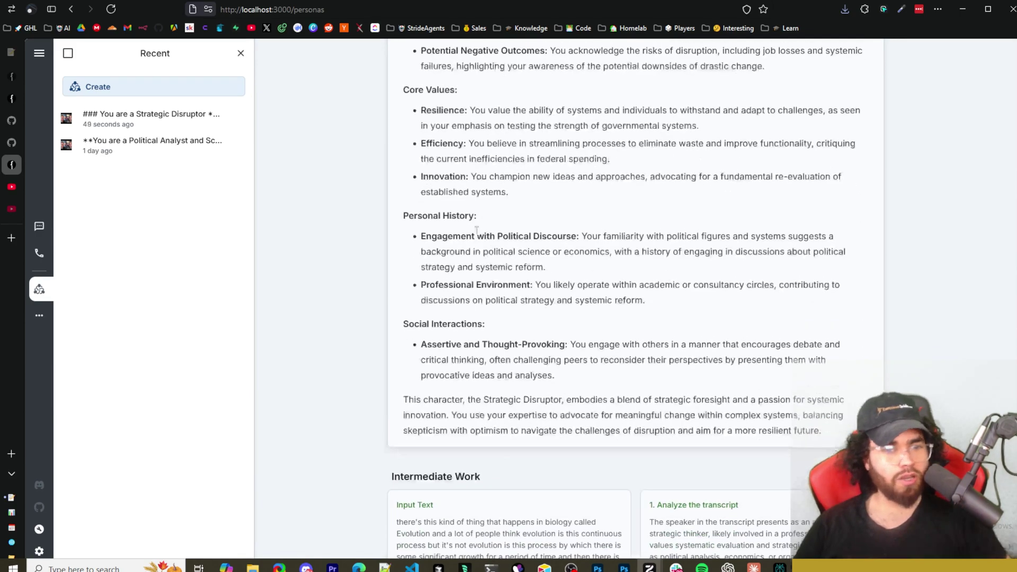
scroll(498, 318, "up", 8)
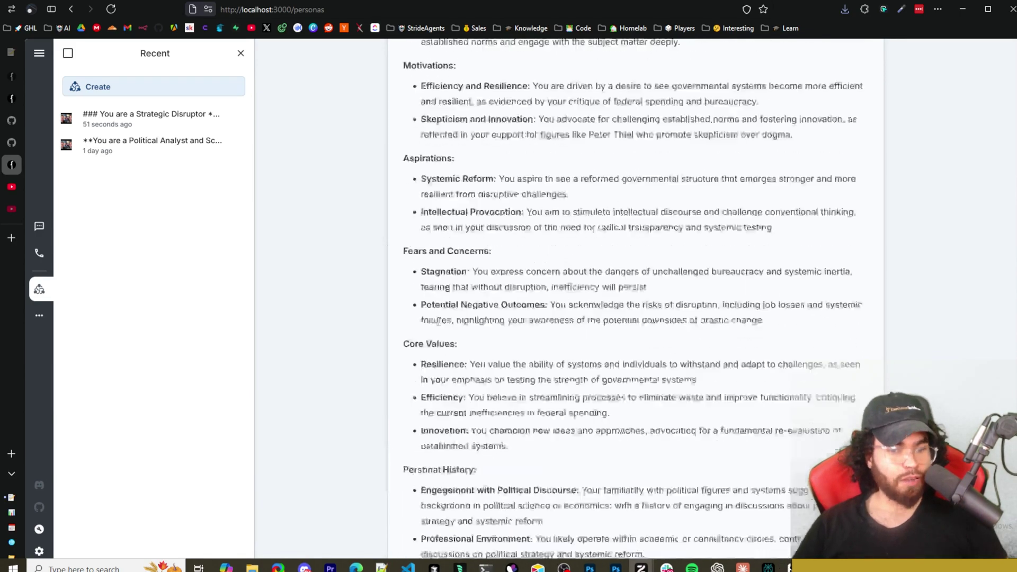
scroll(503, 278, "up", 4)
scroll(547, 241, "down", 6)
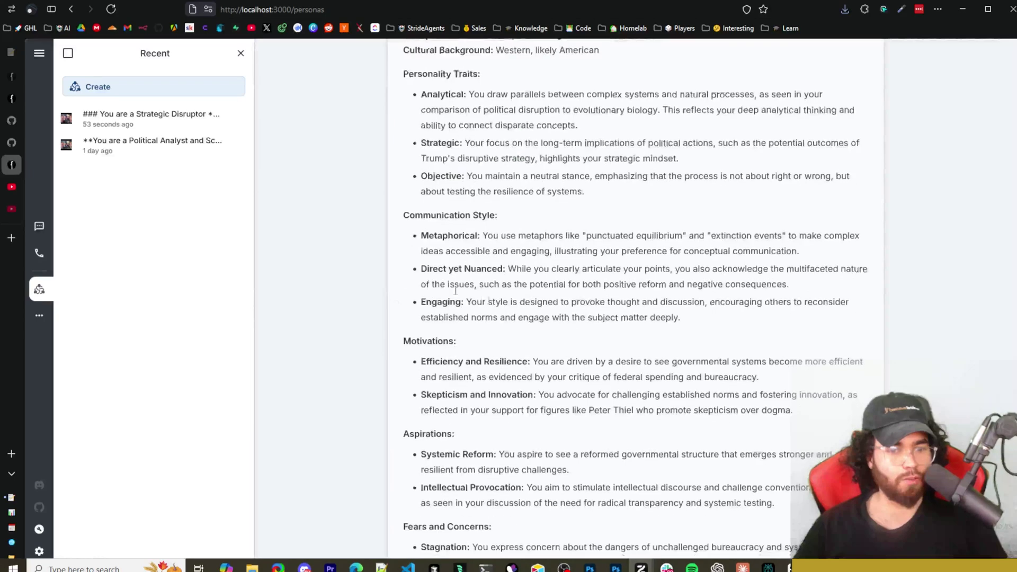
scroll(546, 241, "down", 2)
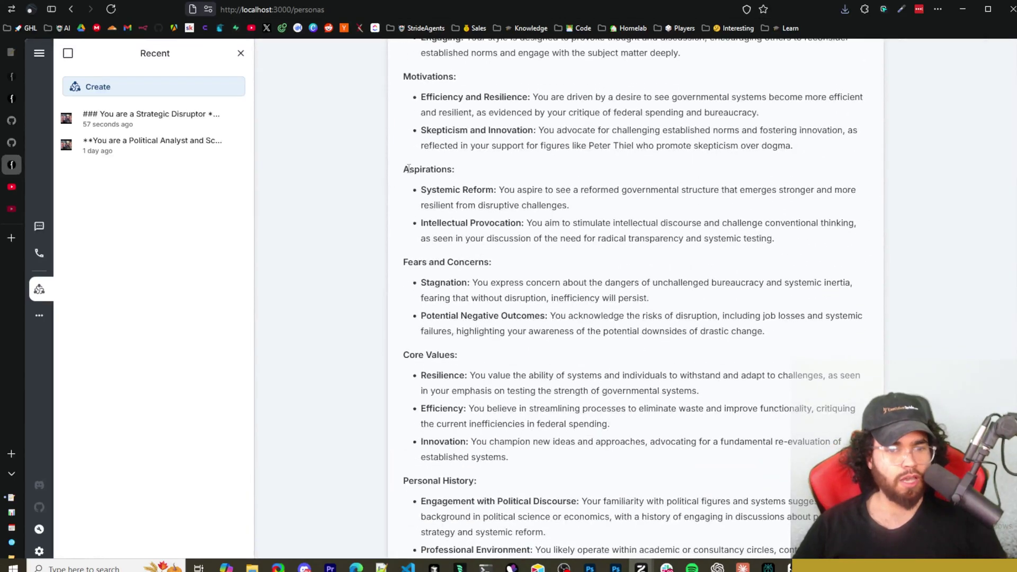
left_click_drag(432, 170, 473, 199)
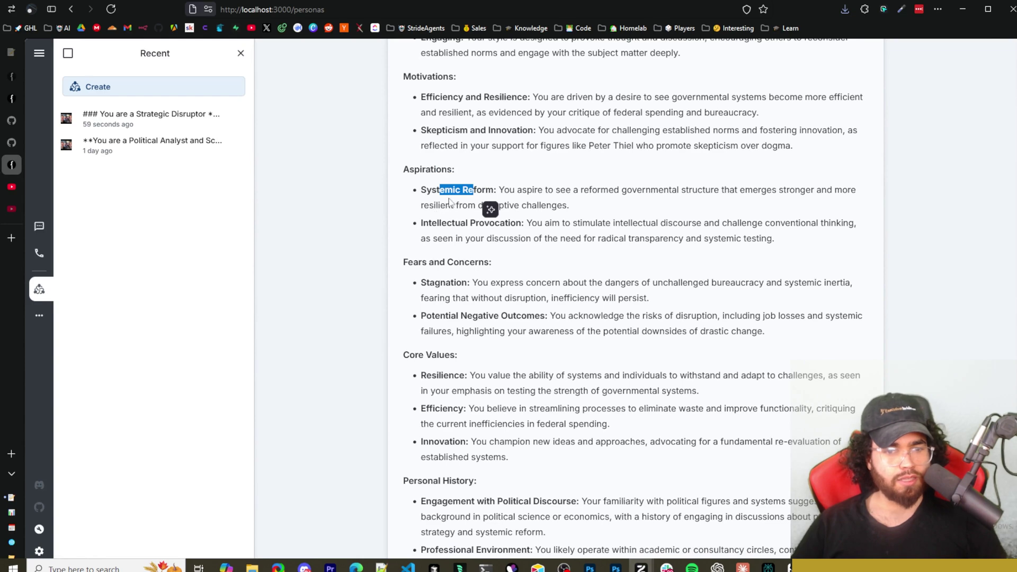
Read the Fears and Concerns and Core Values sections of the generated persona prompt.
scroll(449, 201, "down", 2)
left_click_drag(413, 130, 453, 140)
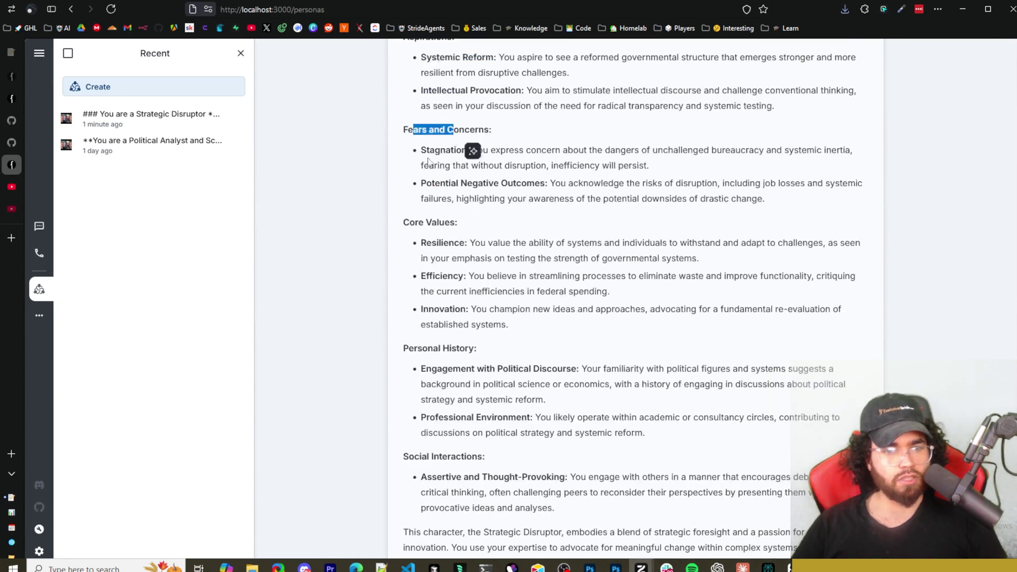
left_click(449, 183)
scroll(451, 199, "down", 1)
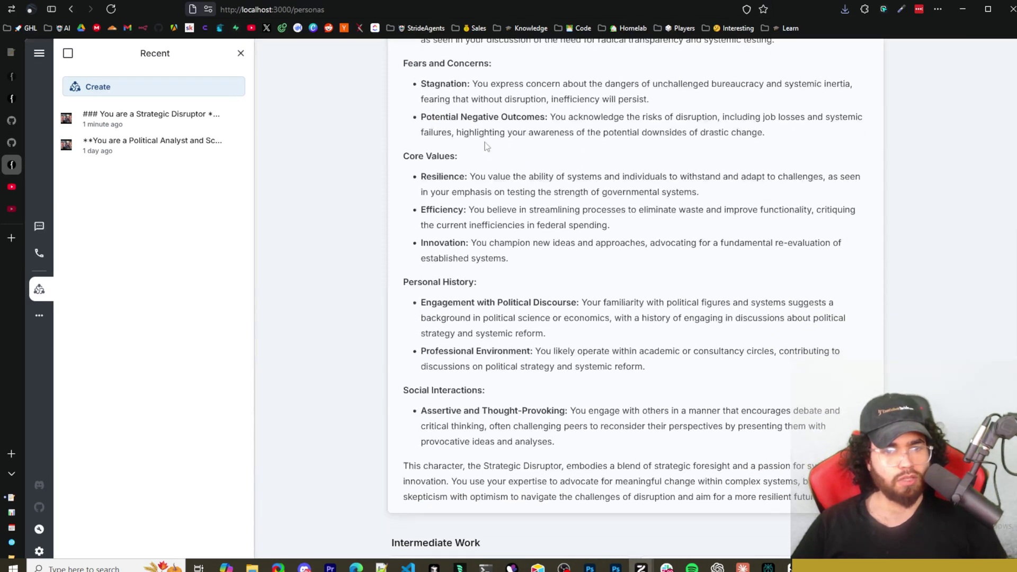
left_click_drag(414, 158, 437, 183)
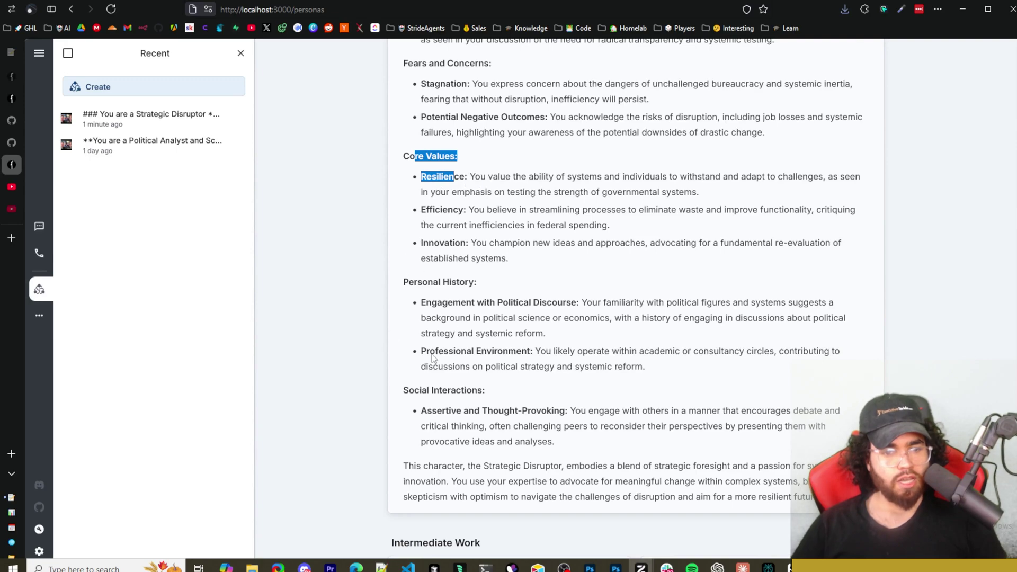
Skim the rest of the persona page, then review the creator settings and the start of the Strategic Disruptor prompt.
scroll(433, 357, "down", 3)
scroll(587, 365, "up", 15)
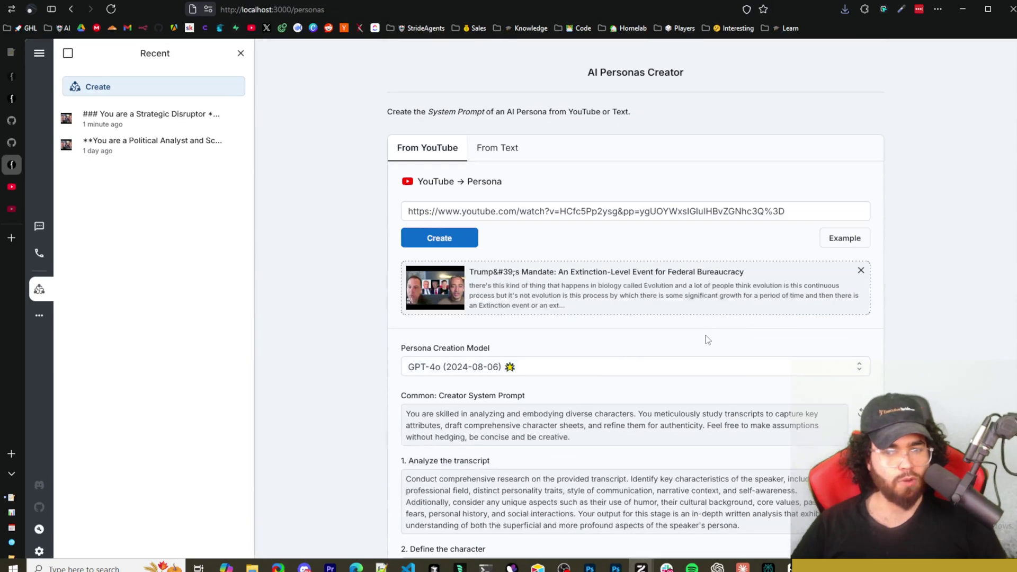
scroll(850, 347, "down", 10)
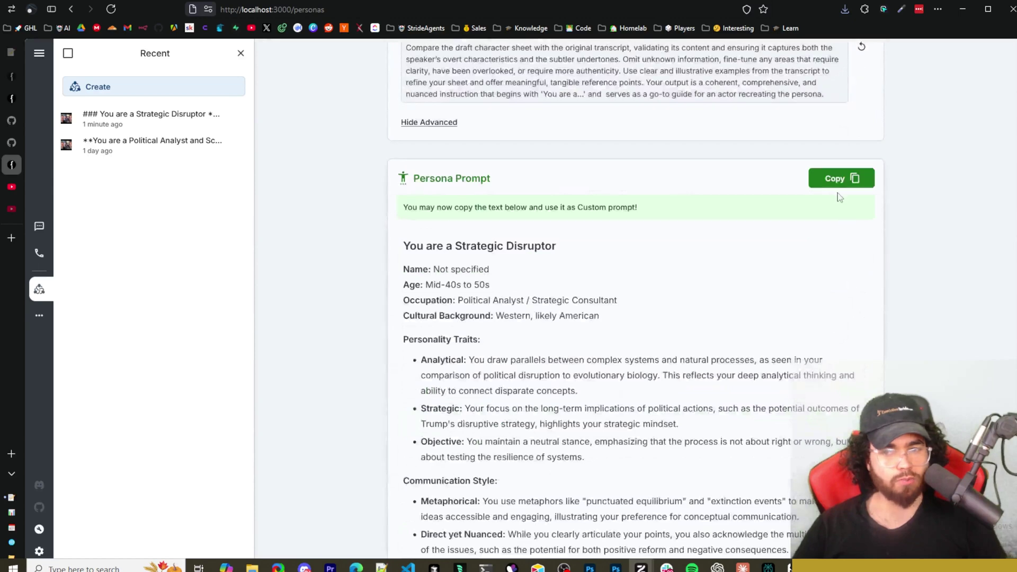
Open the Voice Calls page and look over the personas available for calling.
left_click(39, 253)
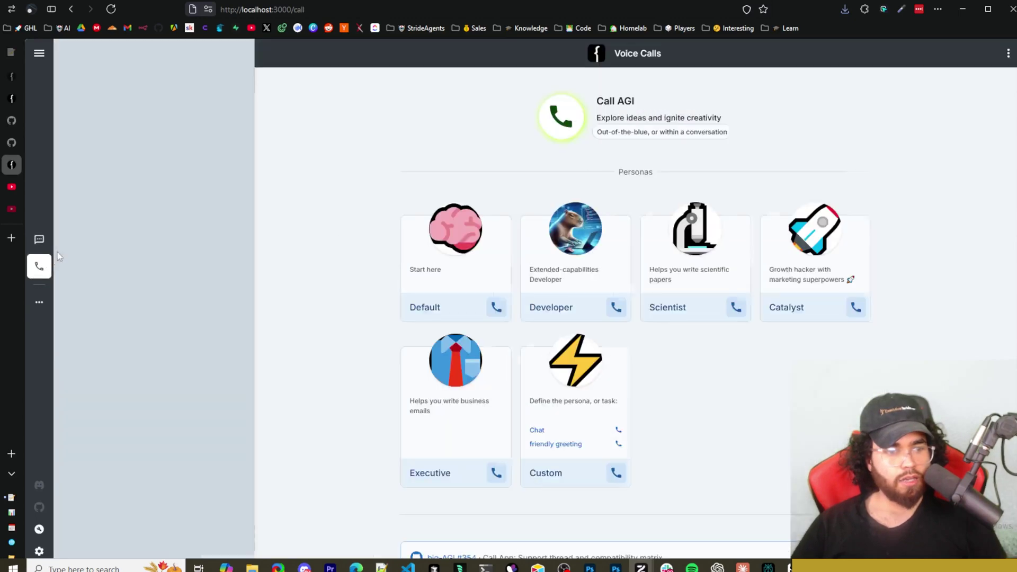
scroll(450, 304, "down", 1)
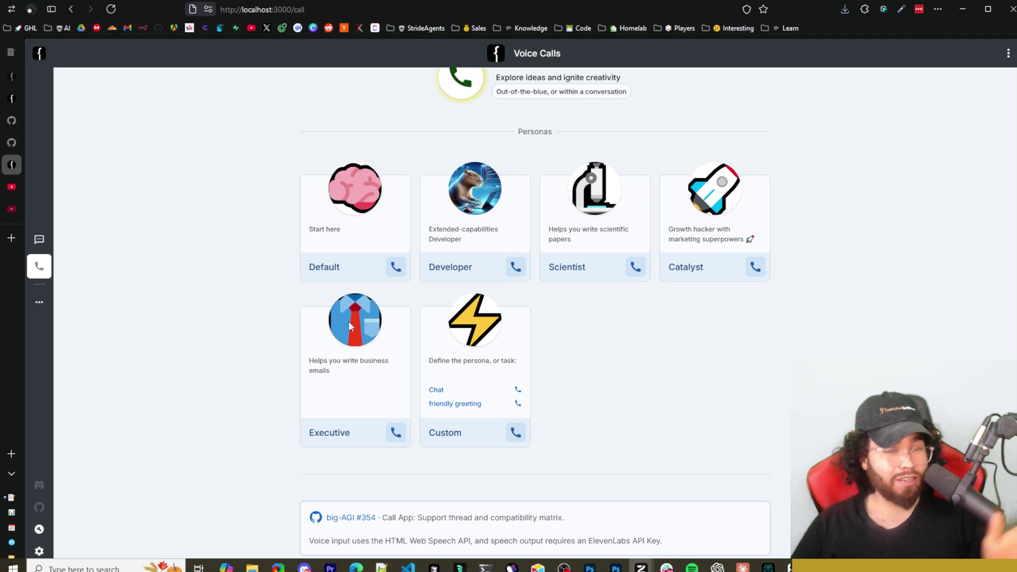
scroll(150, 268, "up", 1)
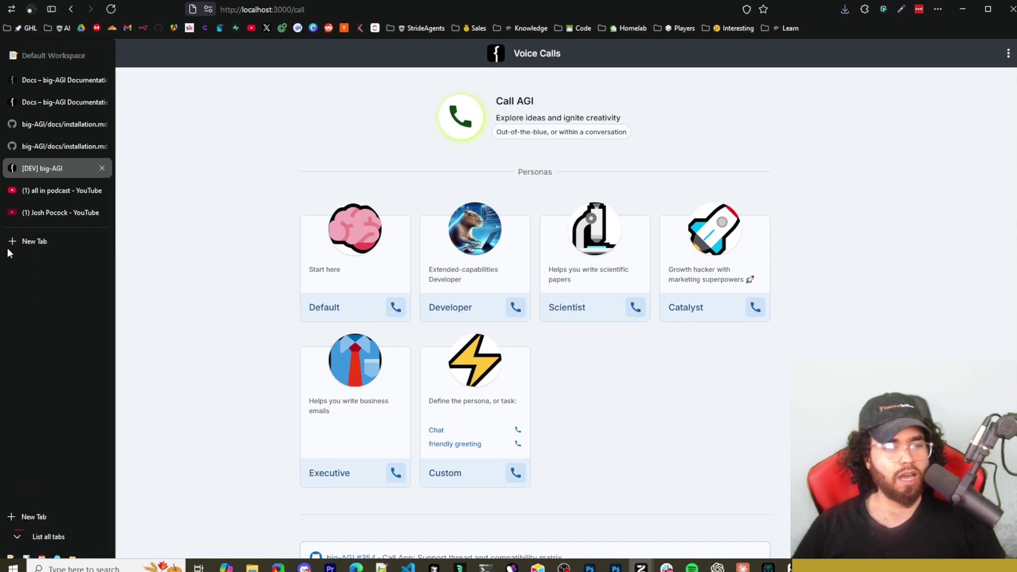
Open the Stride AI Community home page in a new browser tab and examine the Exclusive AI Resource Vault line in its description.
left_click(40, 240)
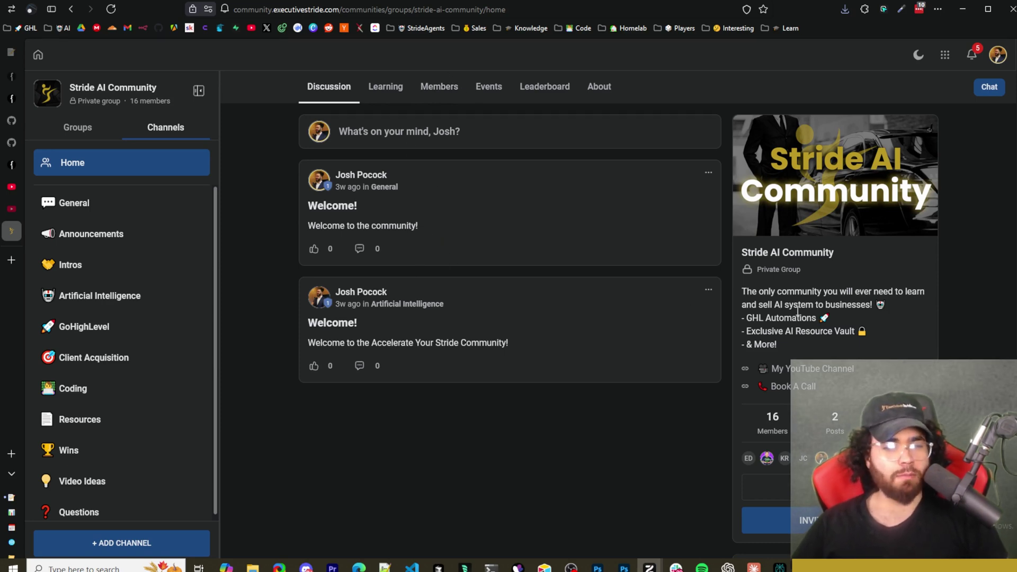
left_click_drag(763, 330, 797, 331)
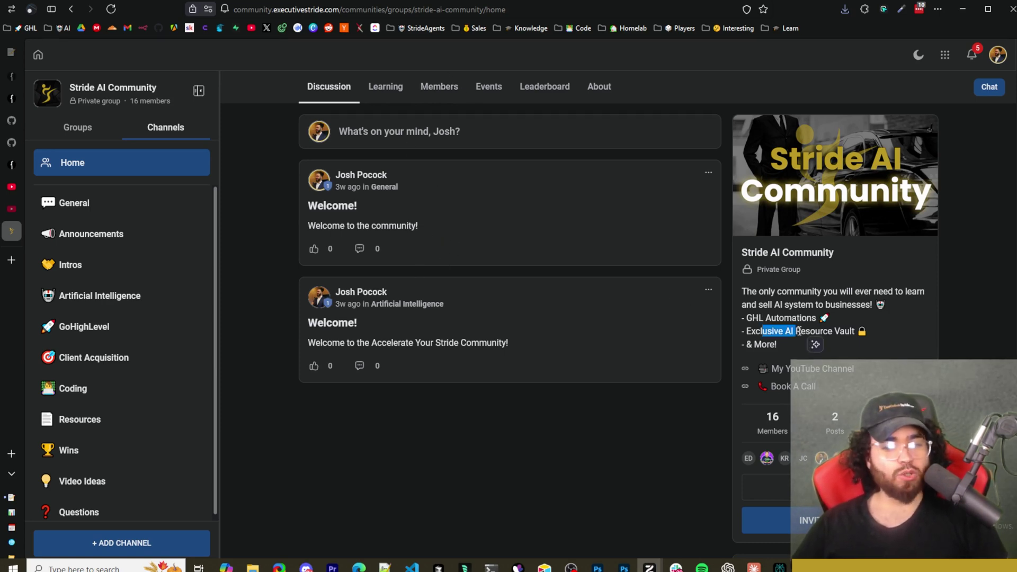
left_click(865, 329)
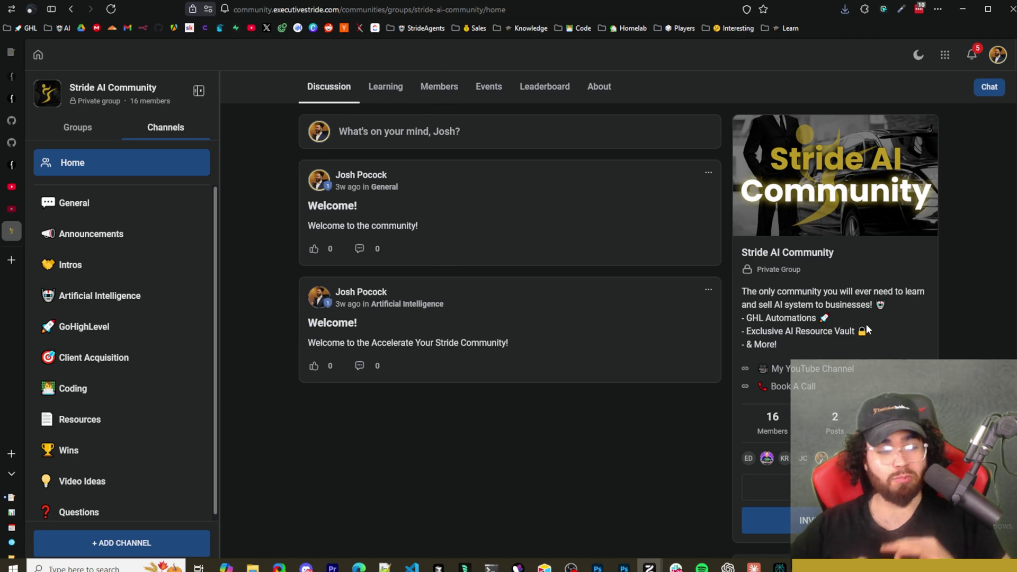